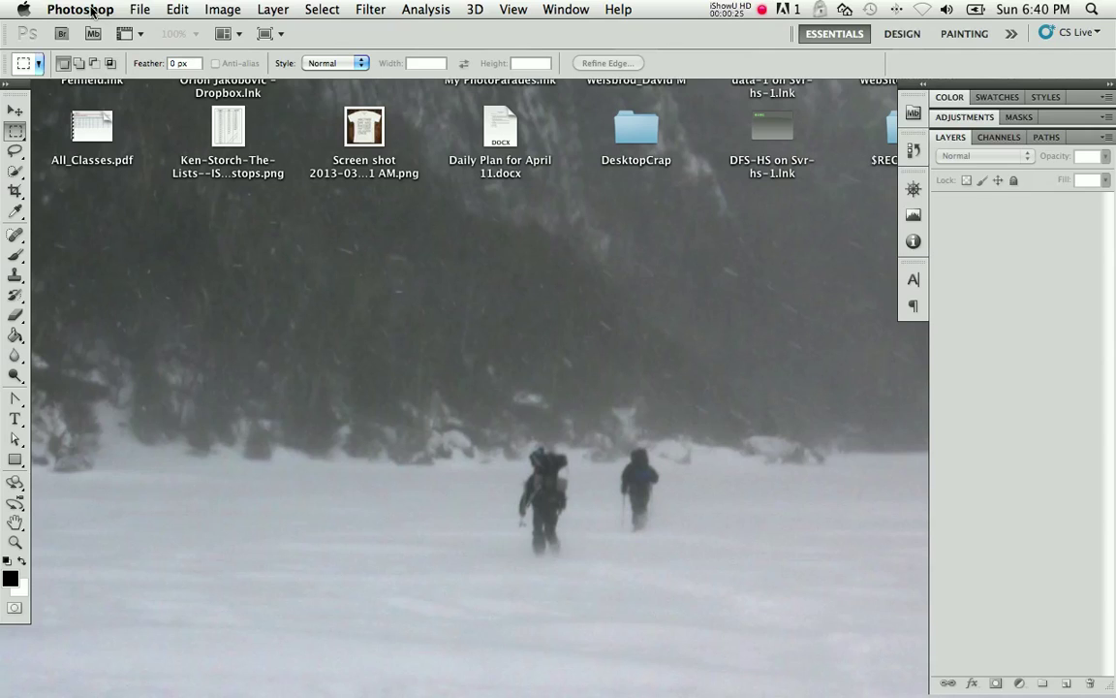
# Start a new document, name it website-design, and make its width value ready for editing
pyautogui.click(135, 9)
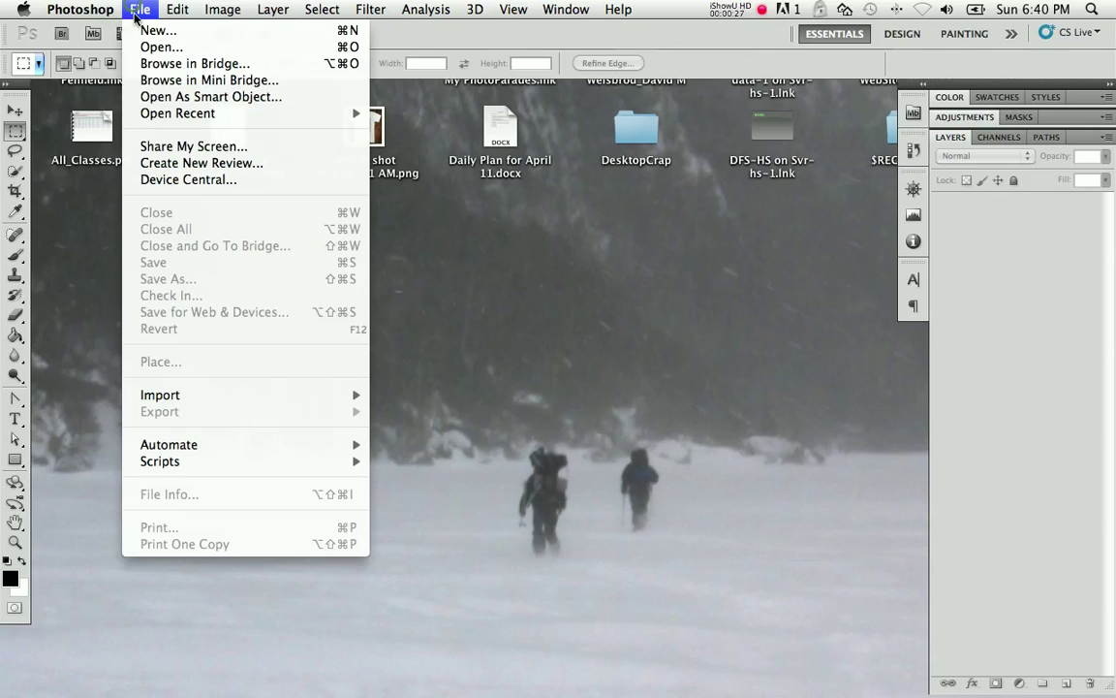
pyautogui.click(136, 30)
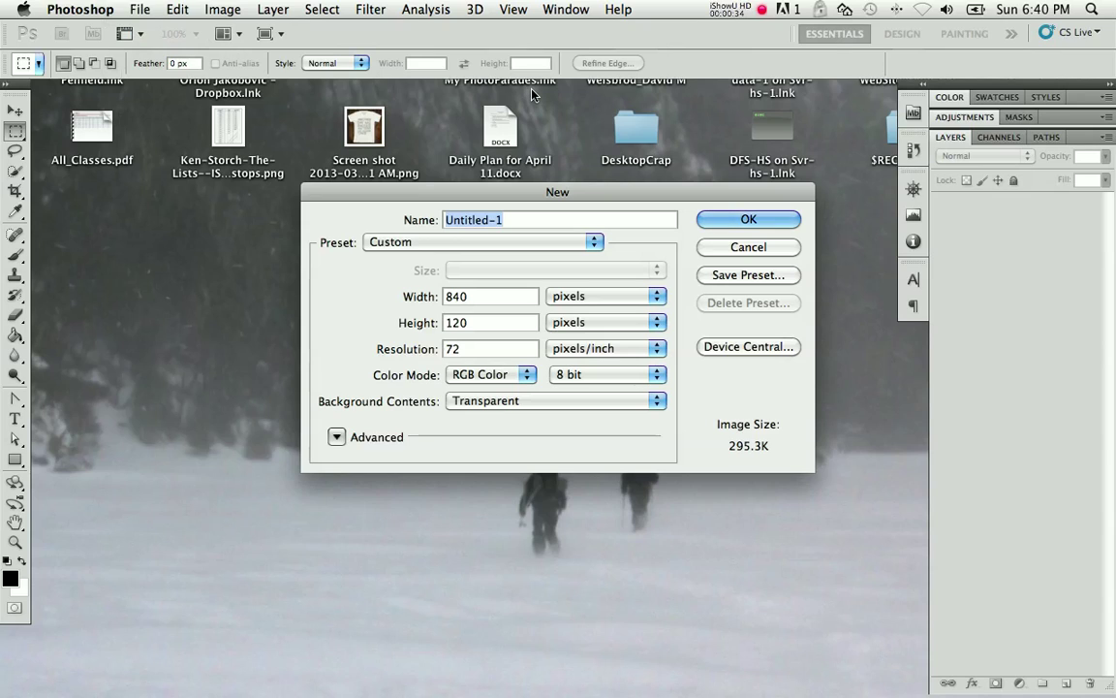
pyautogui.write('webs')
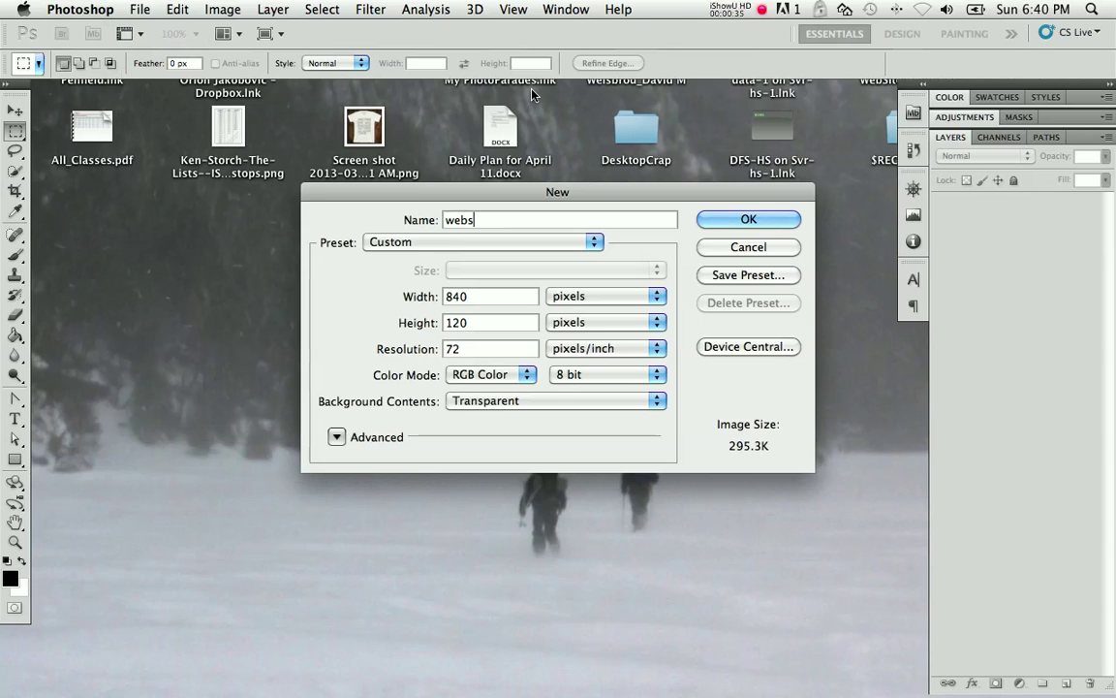
pyautogui.write('ite-design')
pyautogui.moveTo(497, 294); pyautogui.dragTo(389, 294)
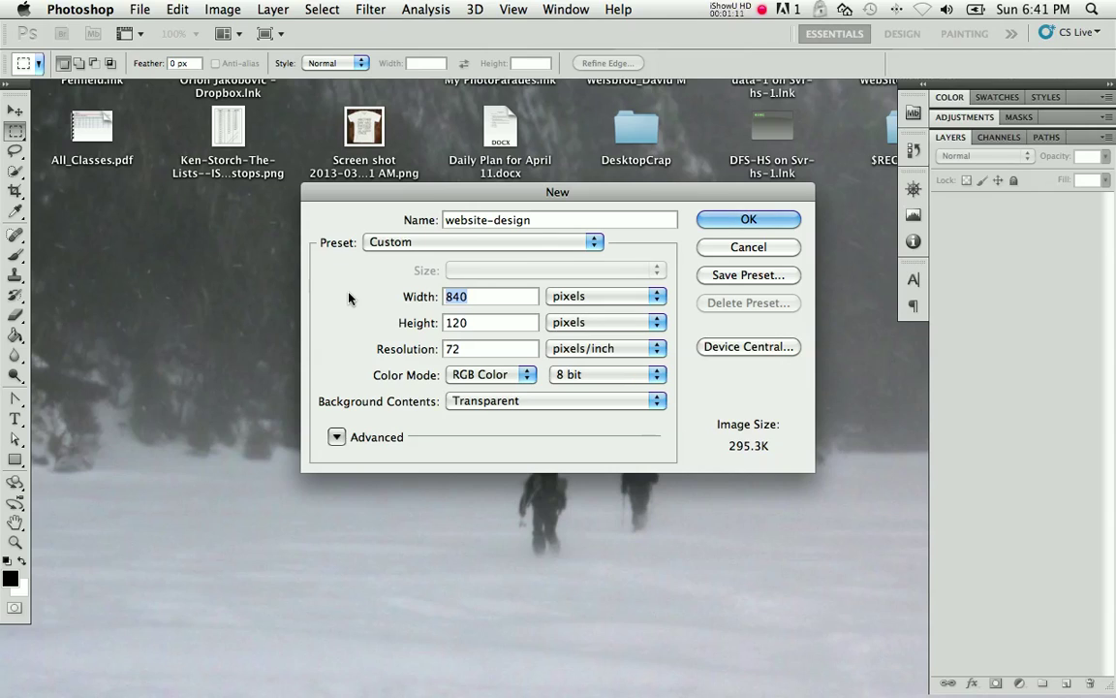
pyautogui.write('1000')
pyautogui.press('super+z')
pyautogui.click(581, 297)
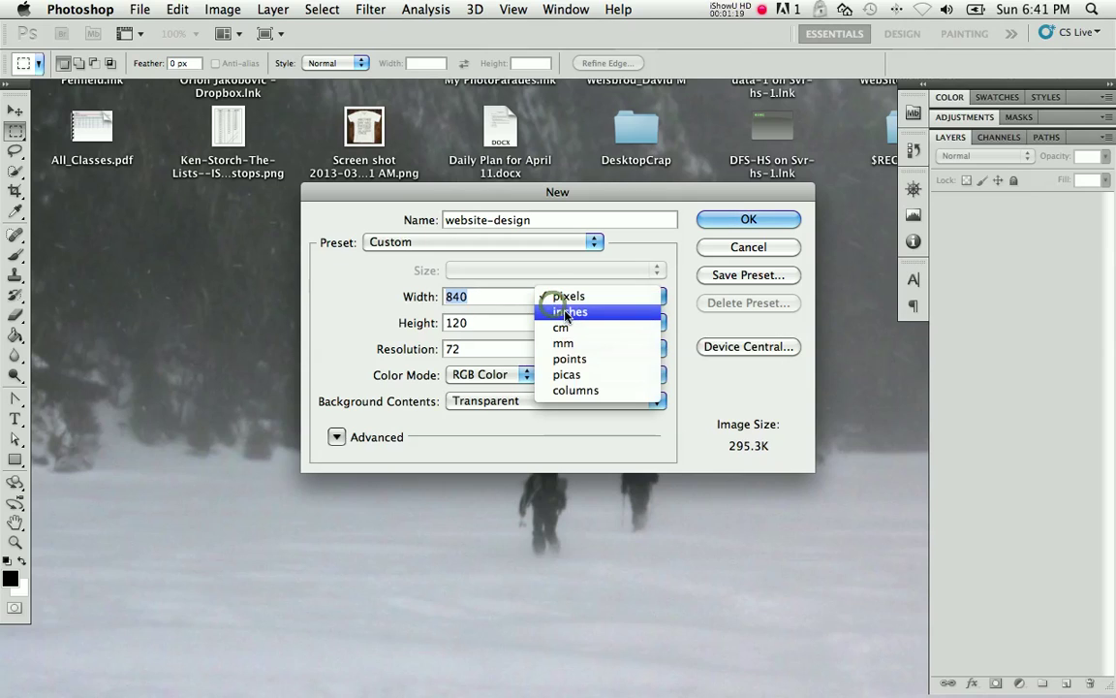
pyautogui.click(566, 313)
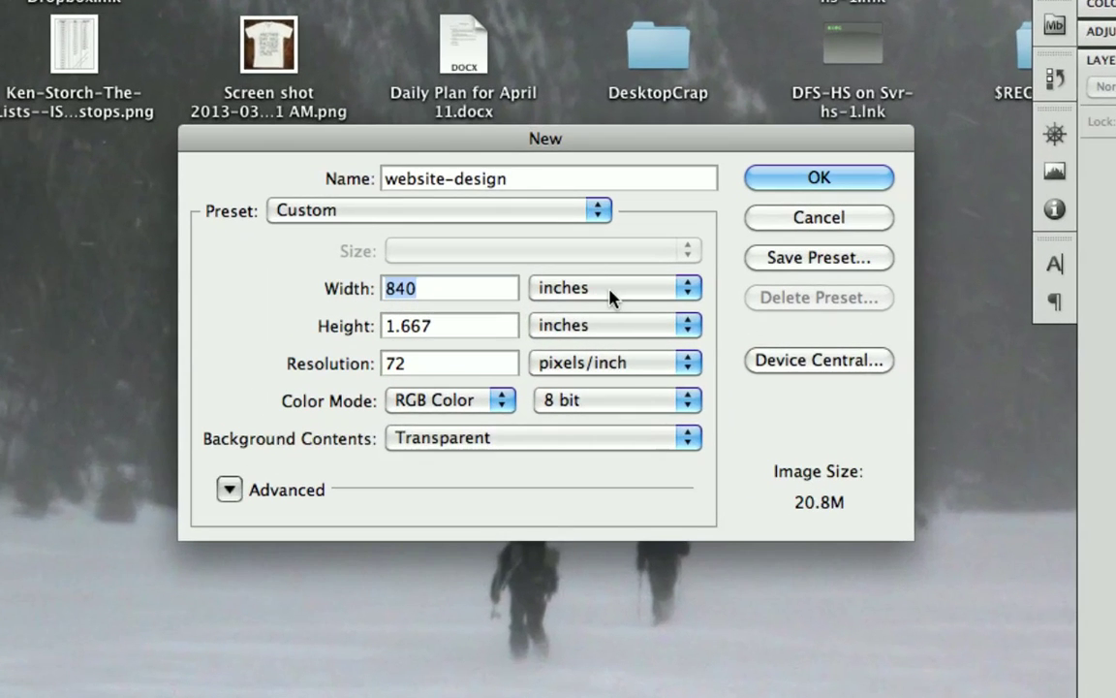
pyautogui.click(610, 297)
pyautogui.click(587, 272)
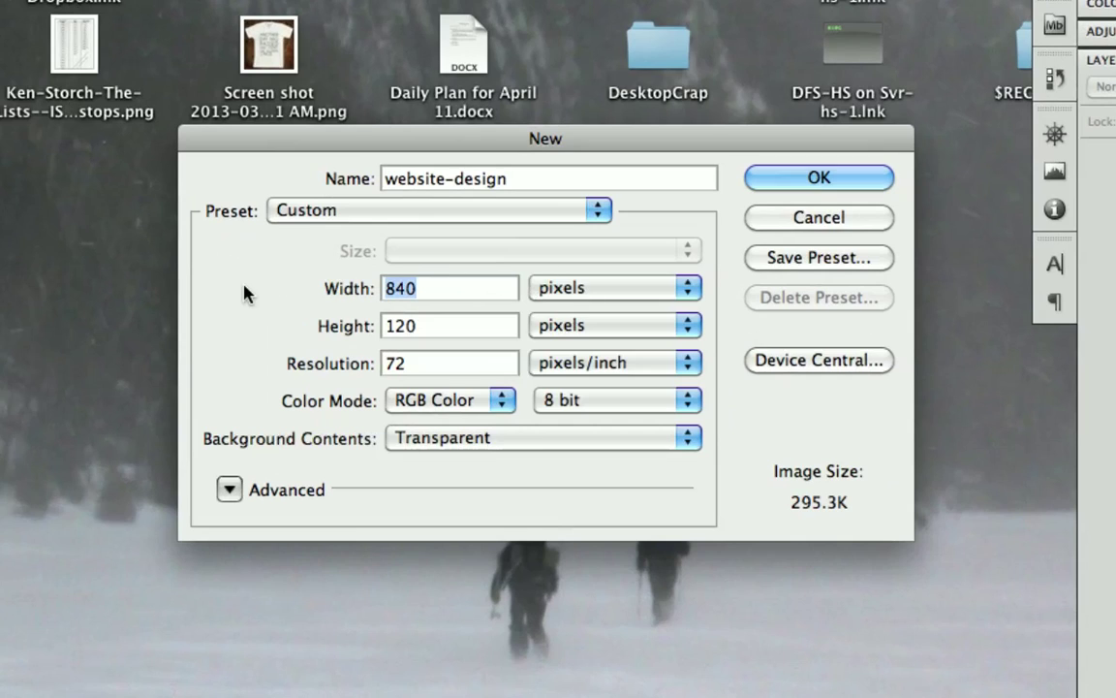
# Set the new document's width and height to 1000 pixels each
pyautogui.write('1000')
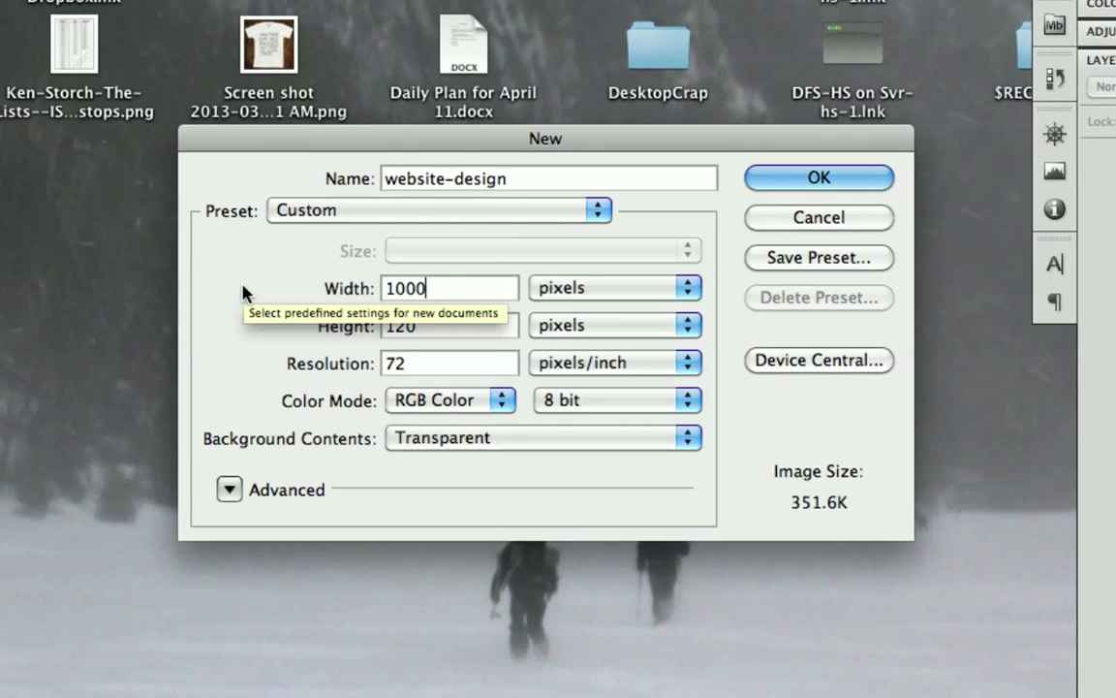
pyautogui.doubleClick(401, 324)
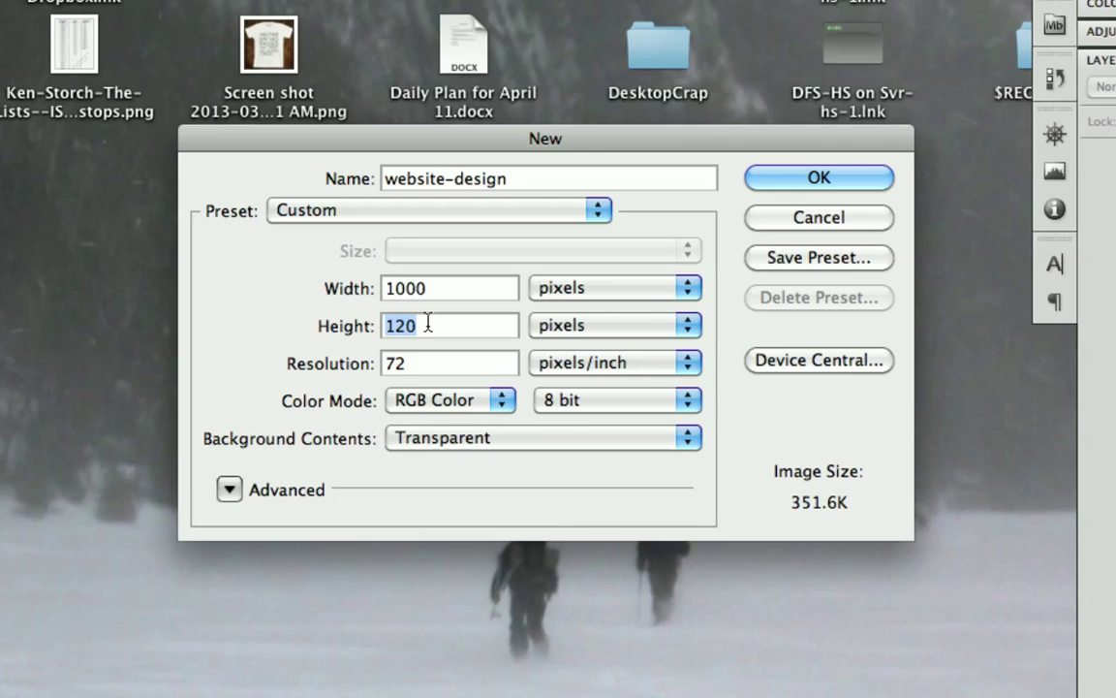
pyautogui.write('1000')
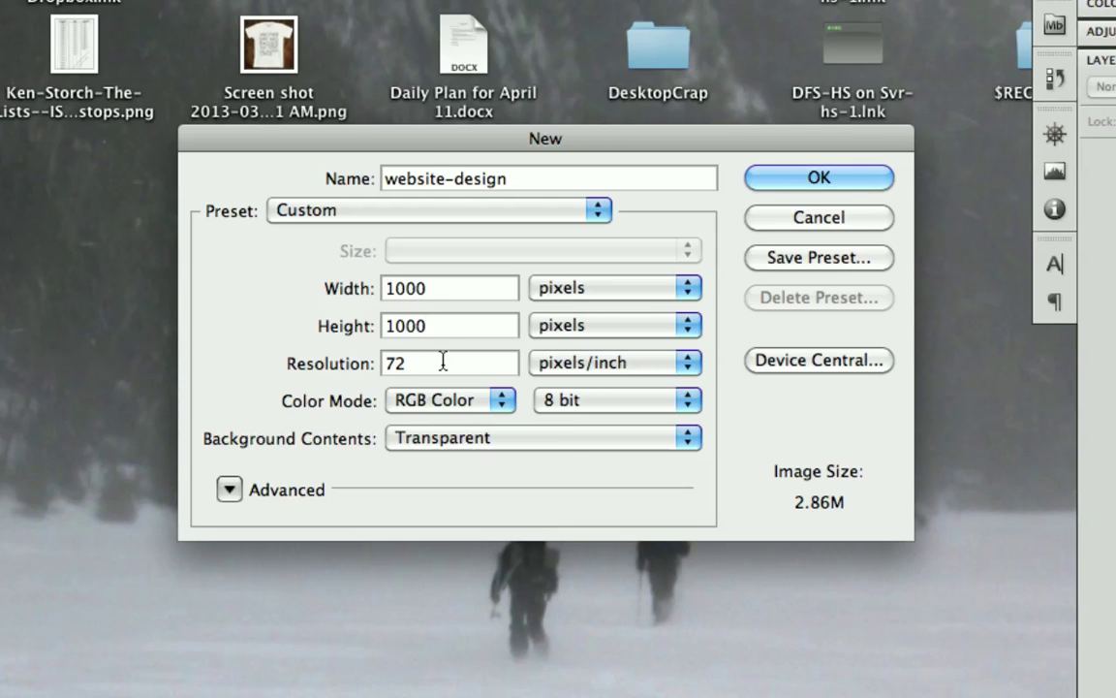
# Try a resolution of 300 pixels/inch for the new document and return it to 72
pyautogui.press('Tab')
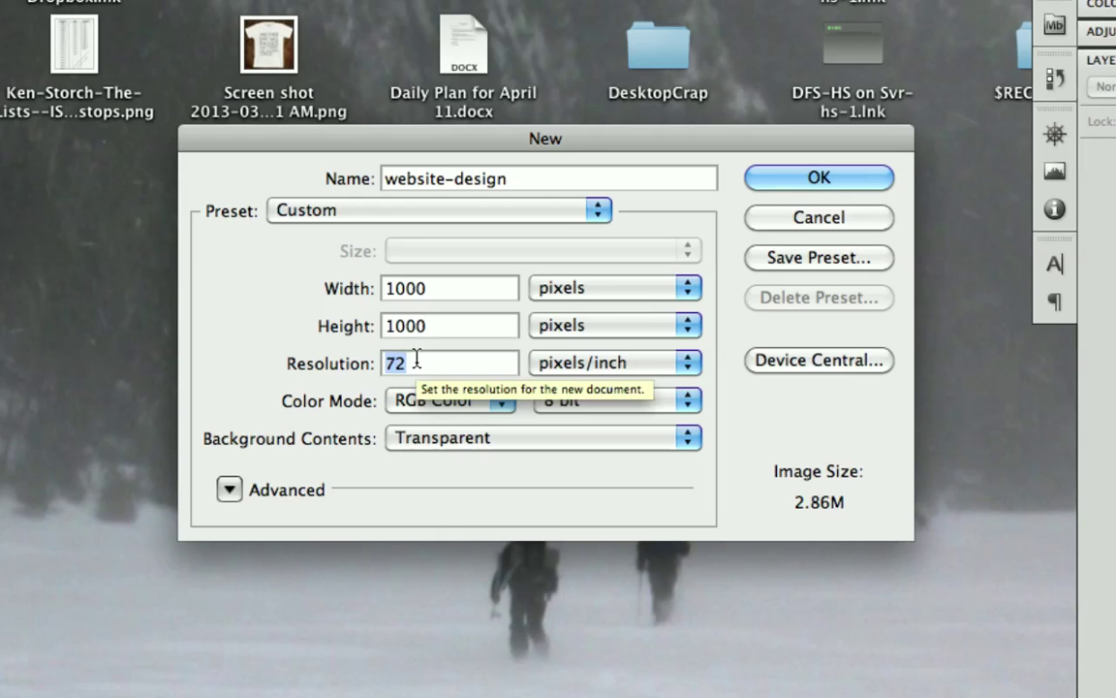
pyautogui.write('300')
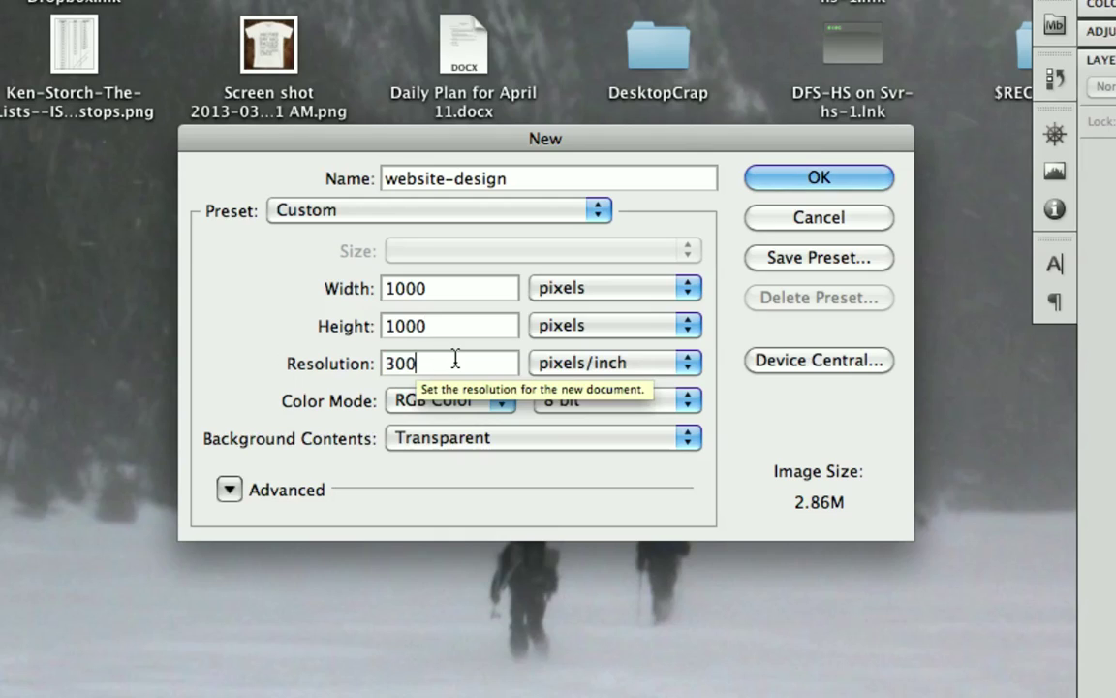
pyautogui.click(347, 365)
pyautogui.write('72')
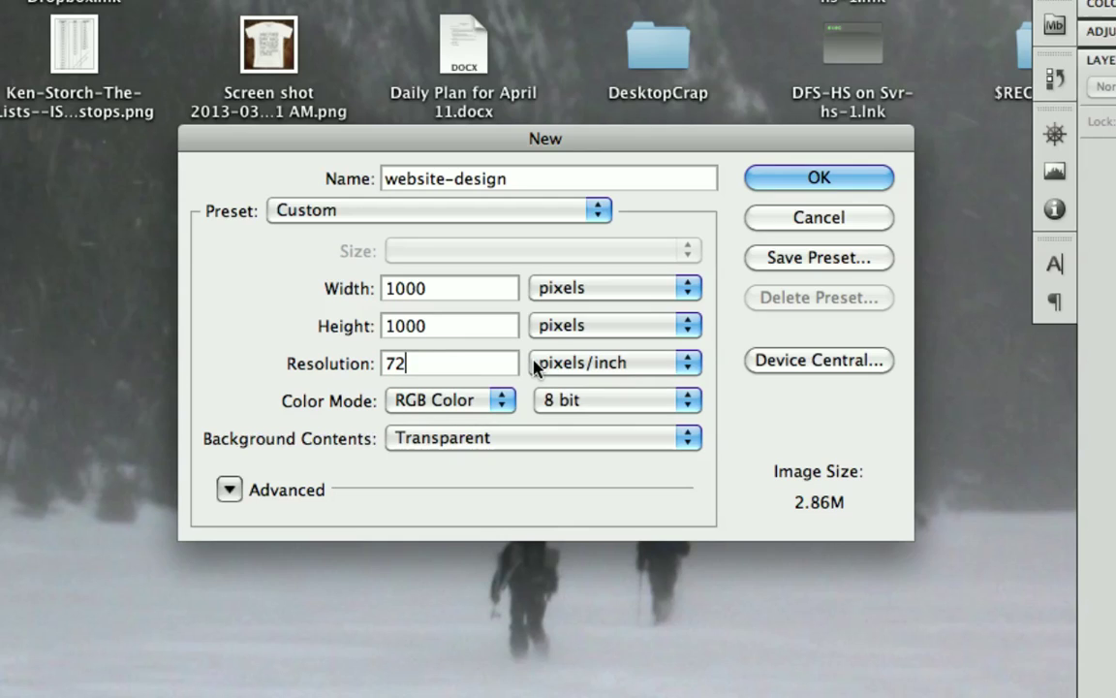
# Keep RGB Color, 8 bit and Transparent background contents, and create the document
pyautogui.click(444, 400)
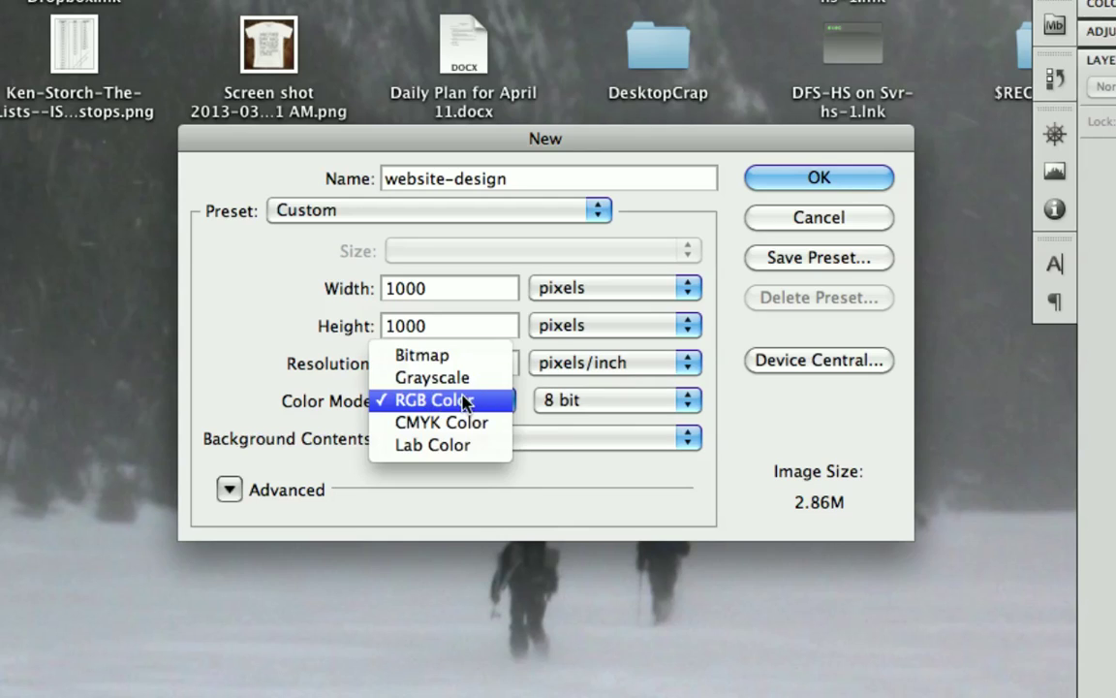
pyautogui.click(464, 401)
pyautogui.click(561, 400)
pyautogui.click(562, 402)
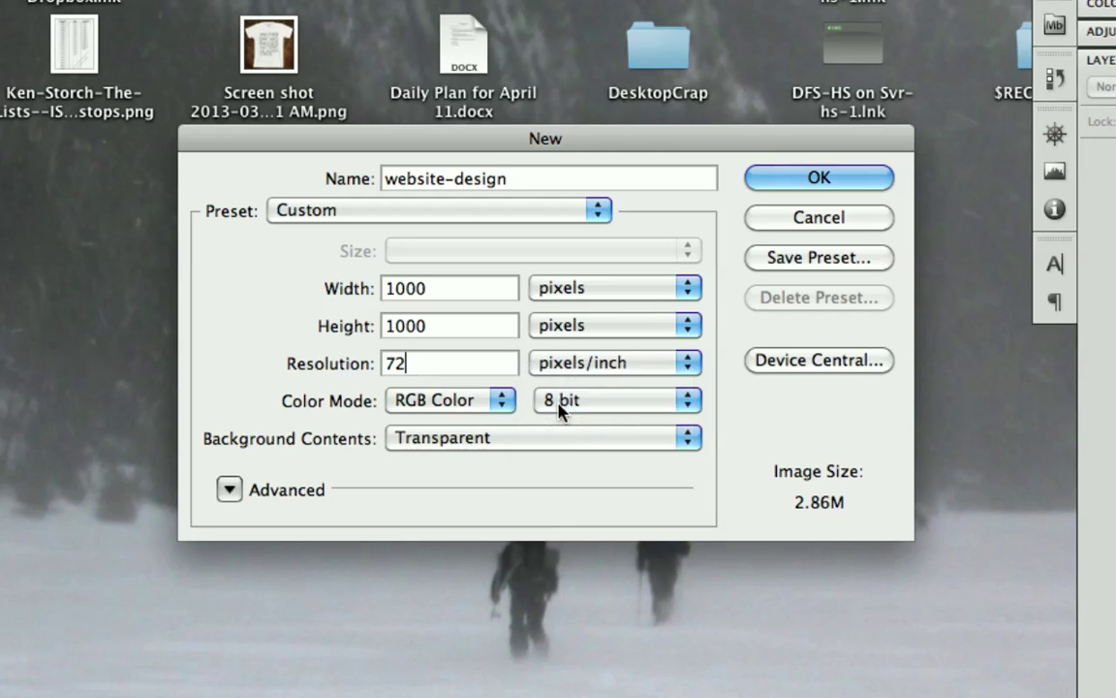
pyautogui.click(473, 441)
pyautogui.click(472, 441)
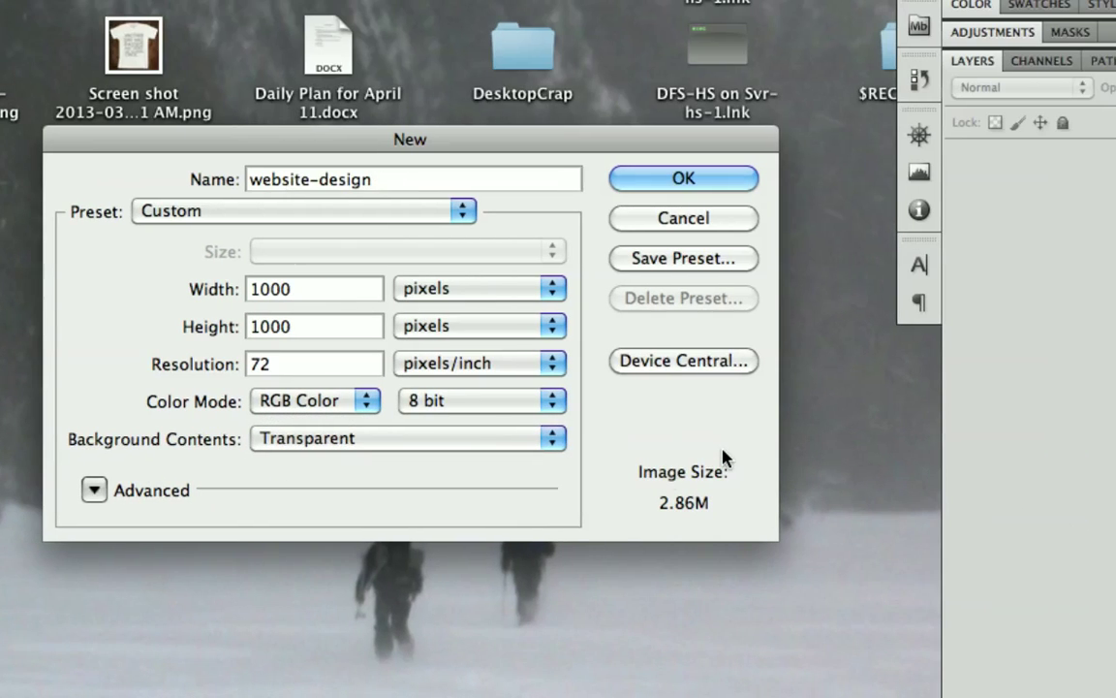
pyautogui.click(677, 184)
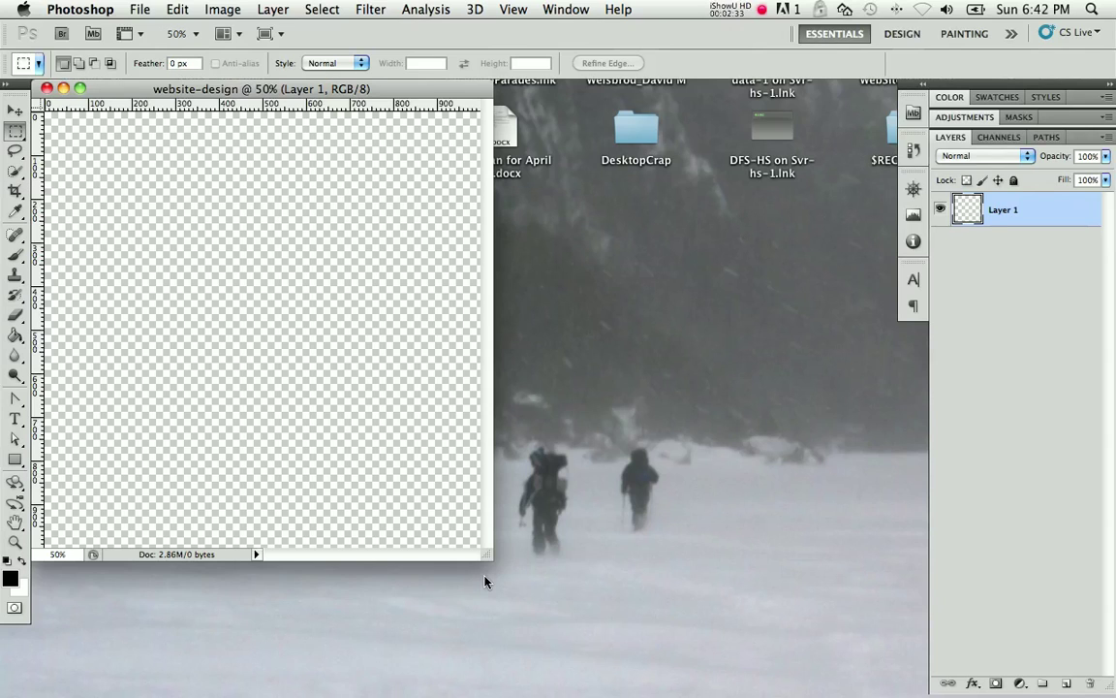
# Enlarge the document window to fill the workspace, with the canvas shown at 50% zoom
pyautogui.moveTo(489, 557); pyautogui.dragTo(904, 689)
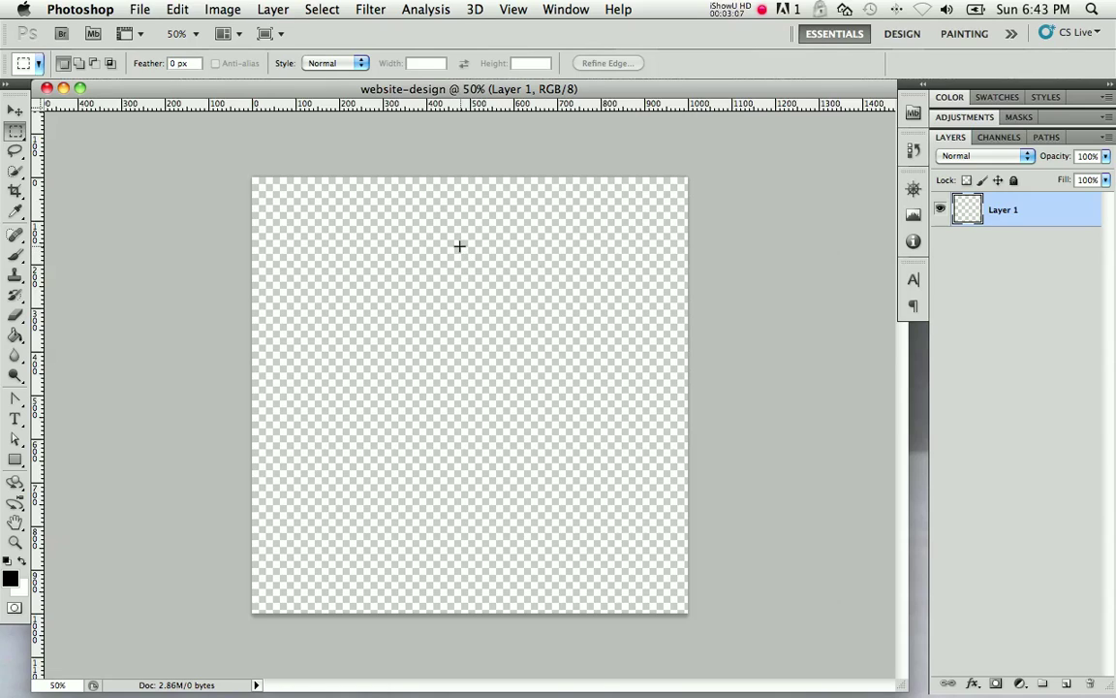
pyautogui.press('super+equal')
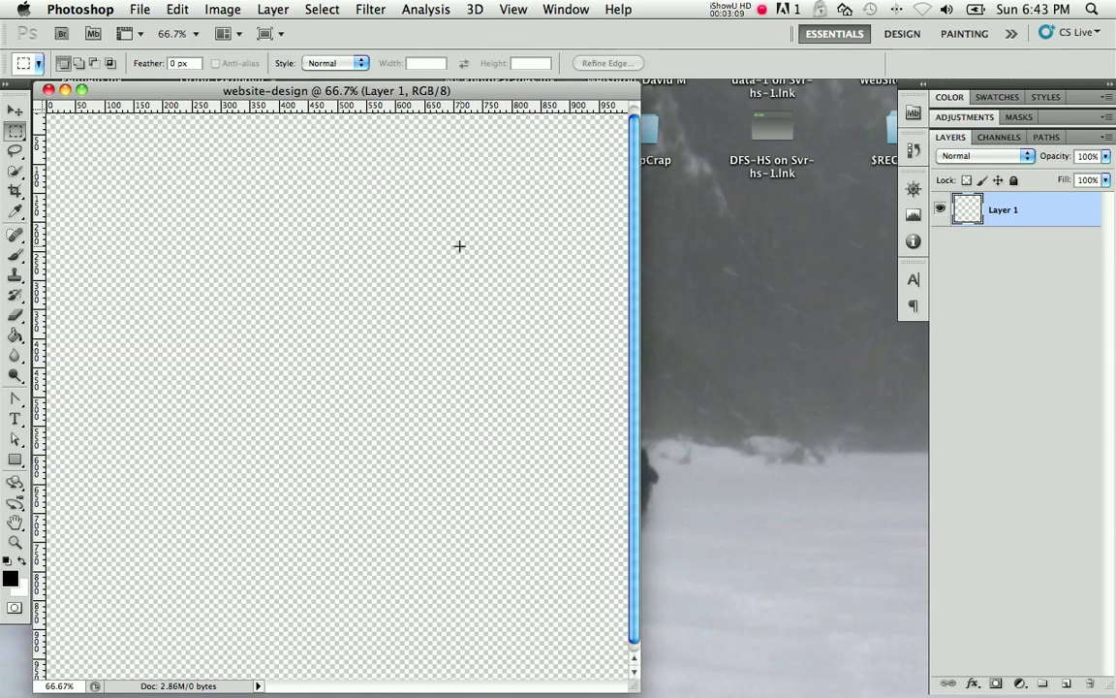
pyautogui.press('super+equal')
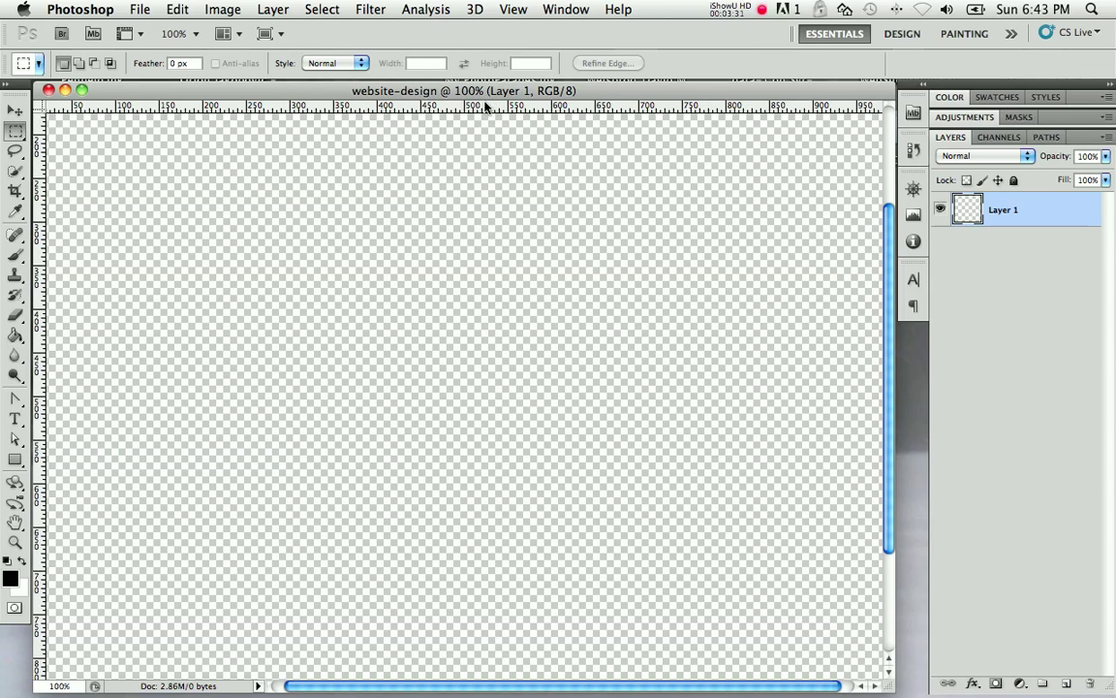
pyautogui.press('super+minus')
pyautogui.press('super+minus')
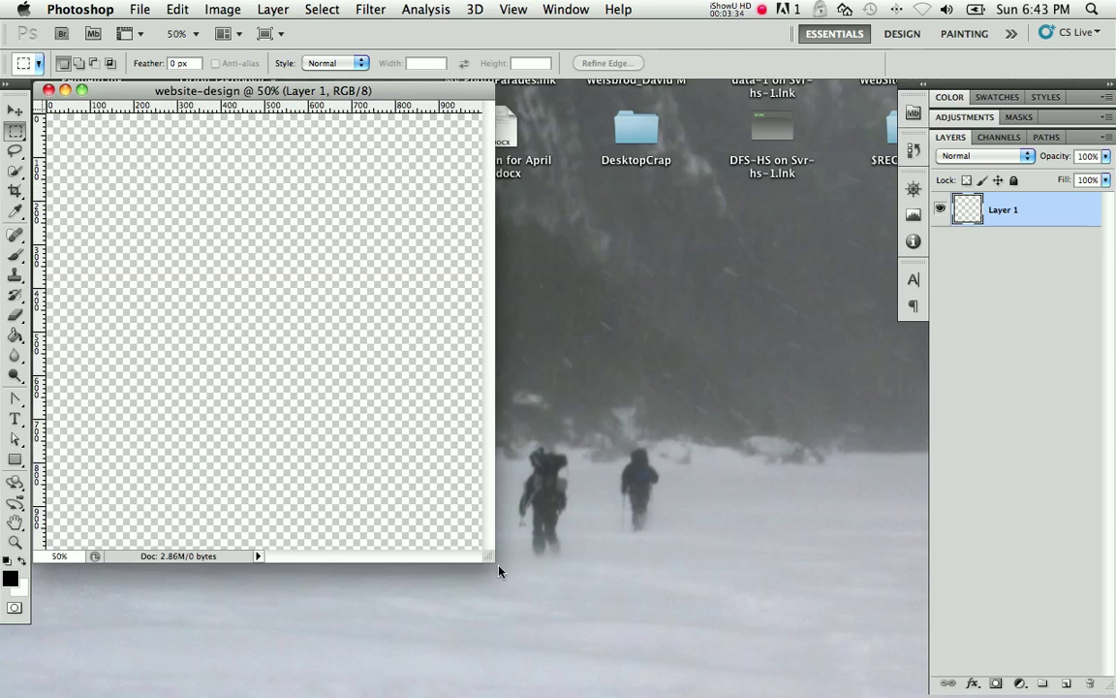
pyautogui.moveTo(488, 552); pyautogui.dragTo(879, 690)
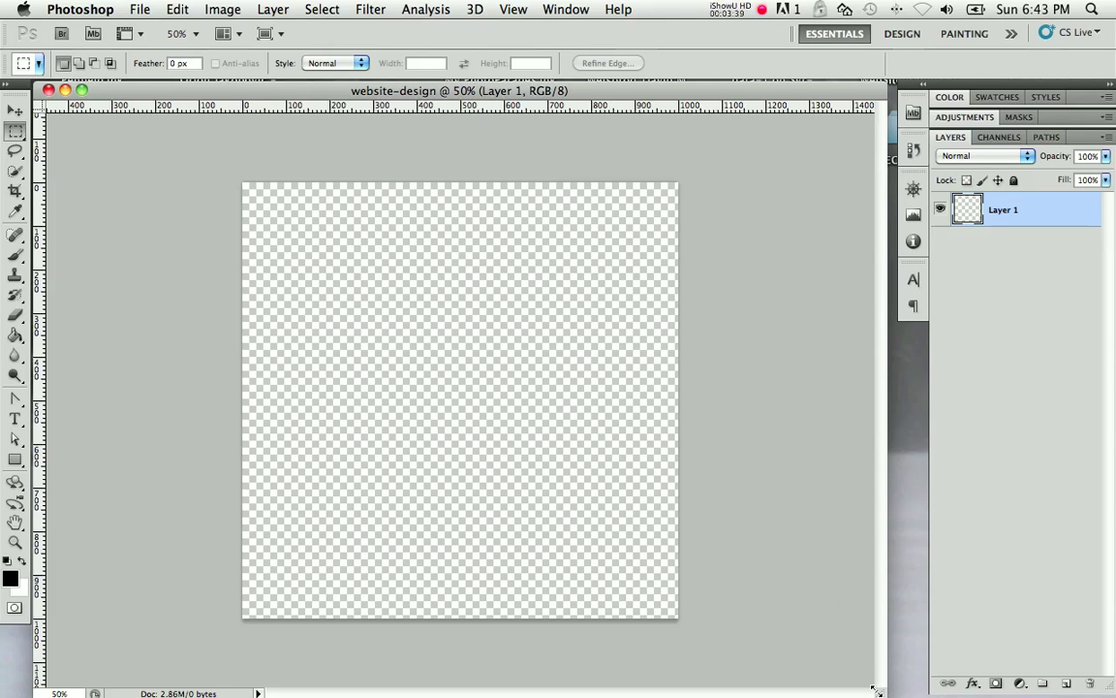
pyautogui.moveTo(879, 688); pyautogui.dragTo(919, 687)
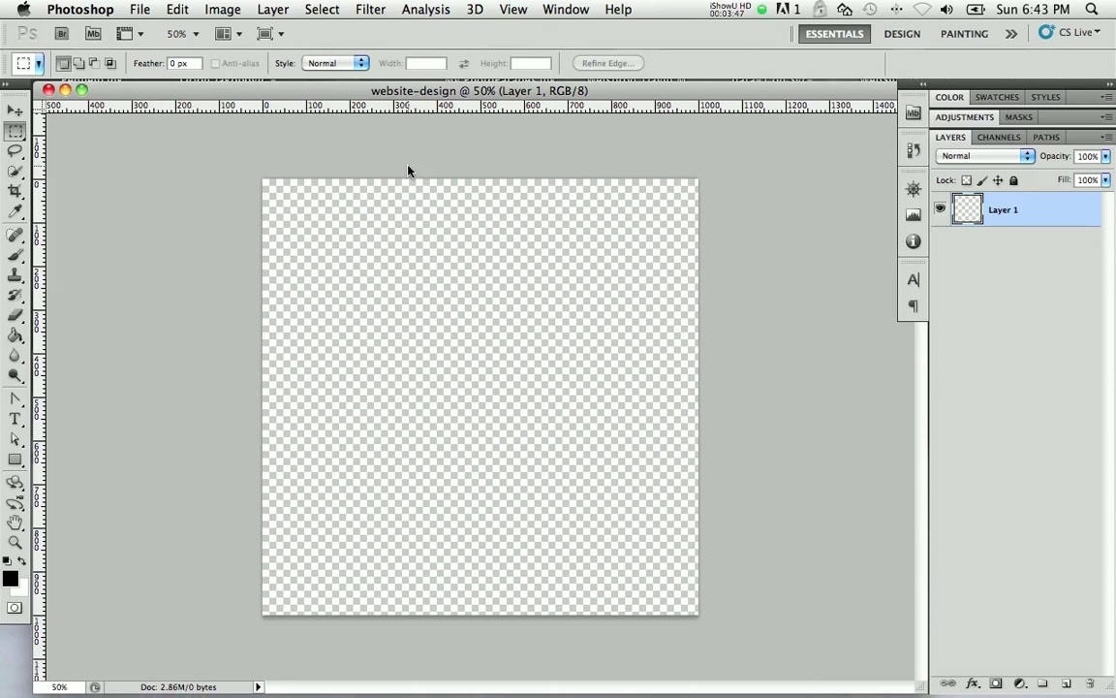
# Hide the document rulers and show them again
pyautogui.click(511, 10)
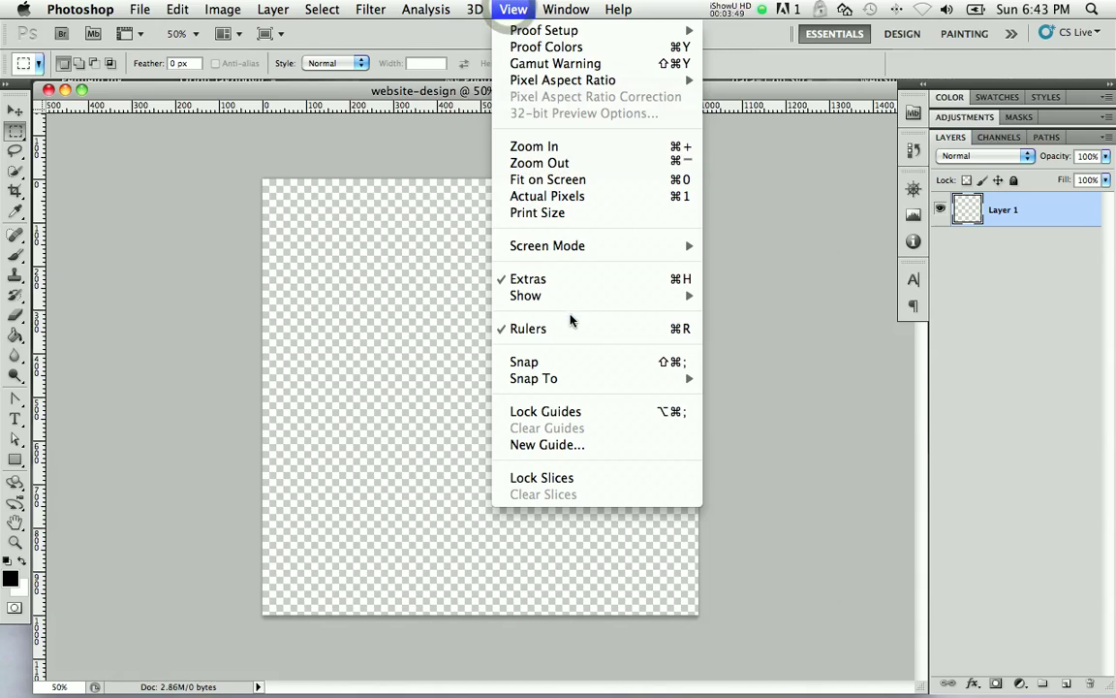
pyautogui.click(521, 330)
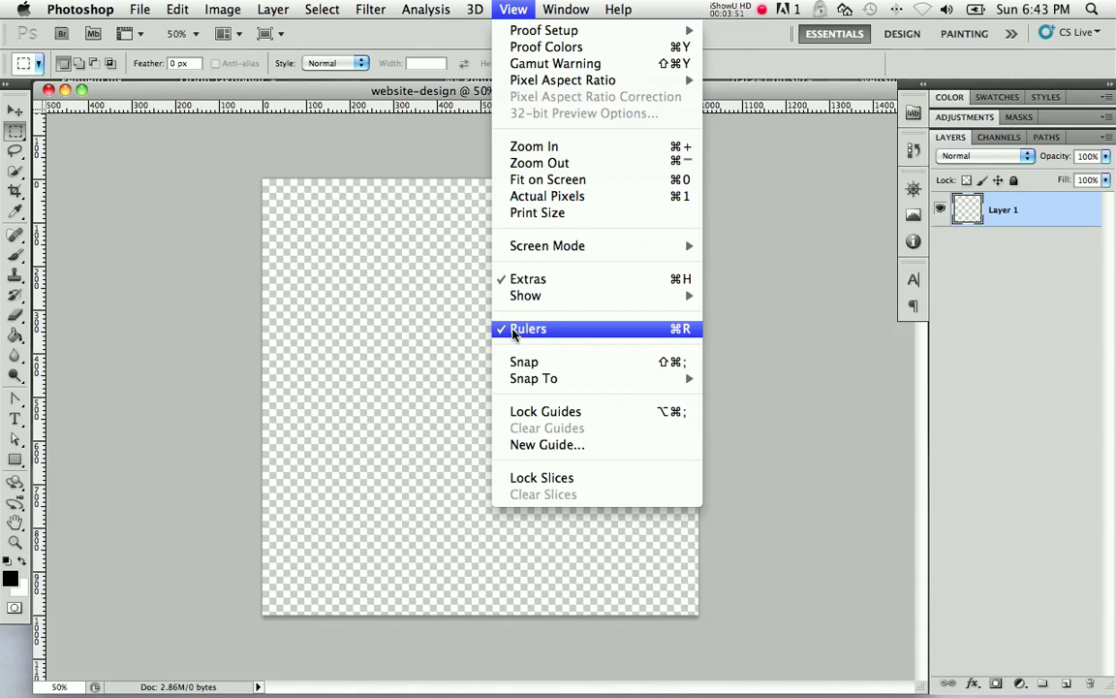
pyautogui.click(513, 9)
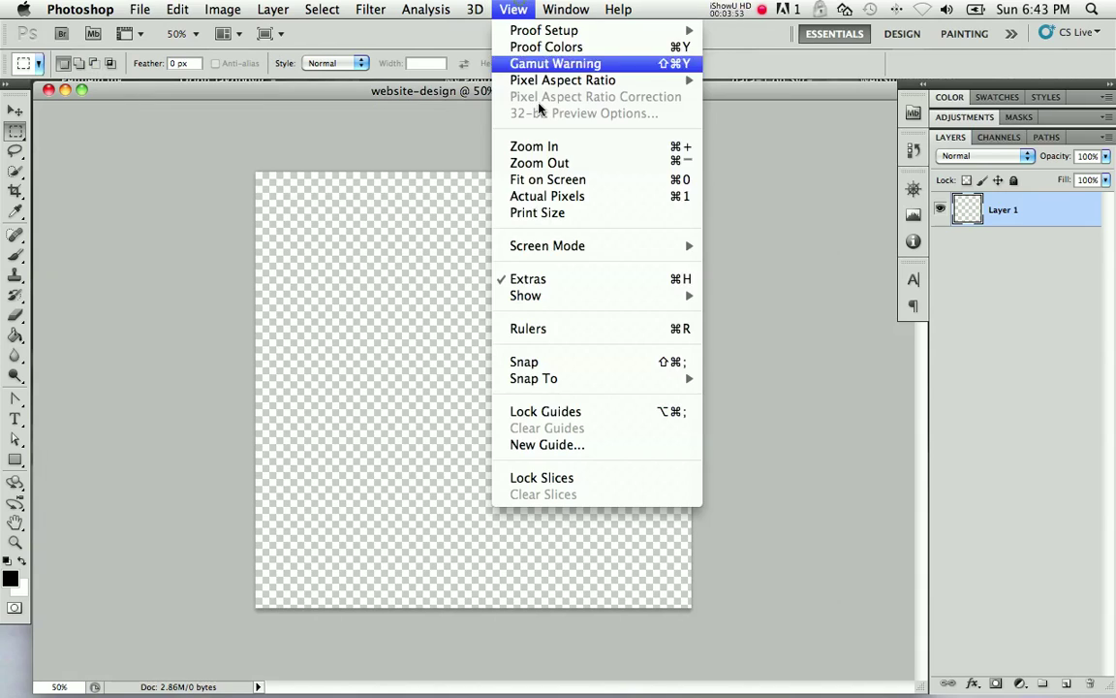
pyautogui.click(598, 327)
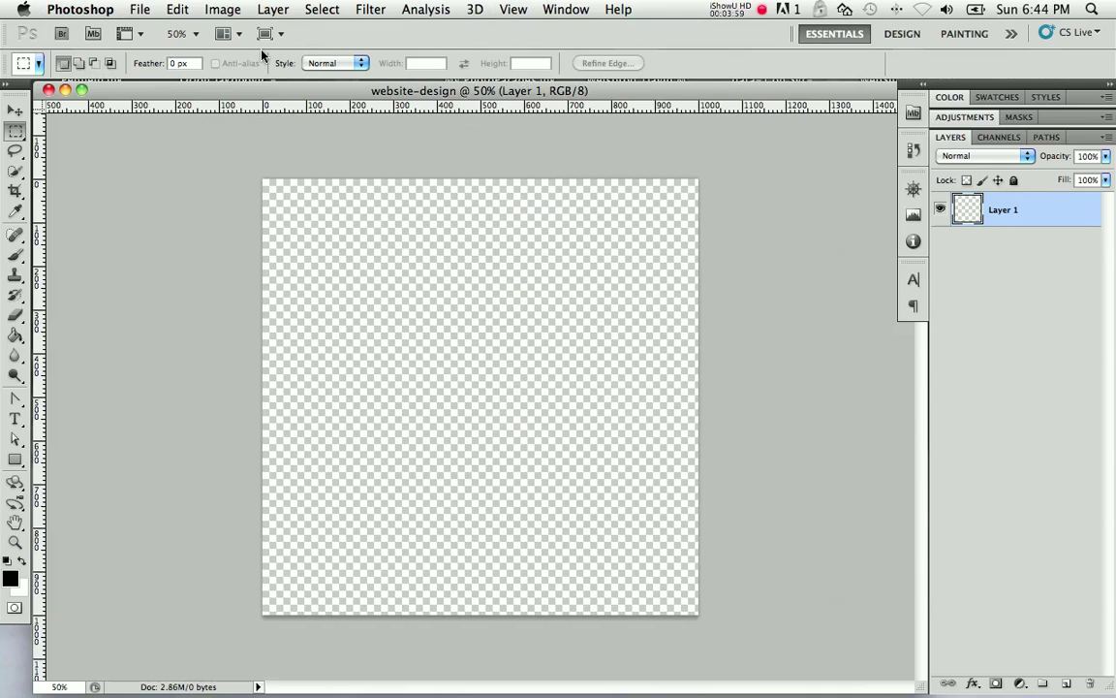
# Choose pixels as the ruler unit in the Units & Rulers preferences and accept the settings
pyautogui.click(67, 5)
pyautogui.moveTo(79, 66)
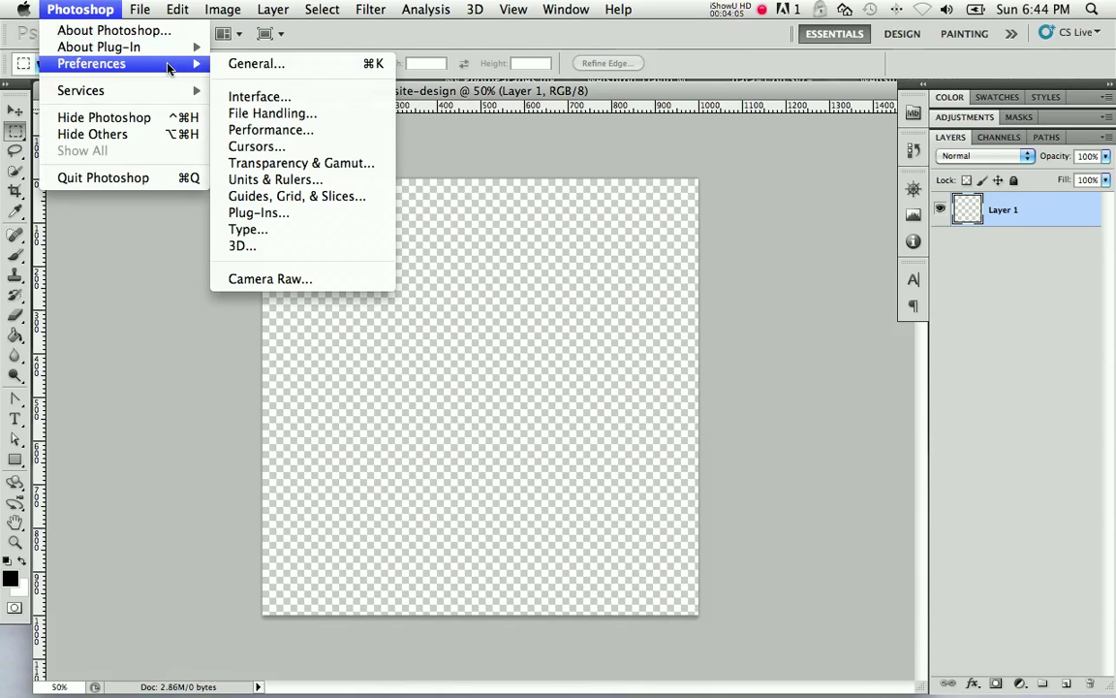
pyautogui.click(320, 180)
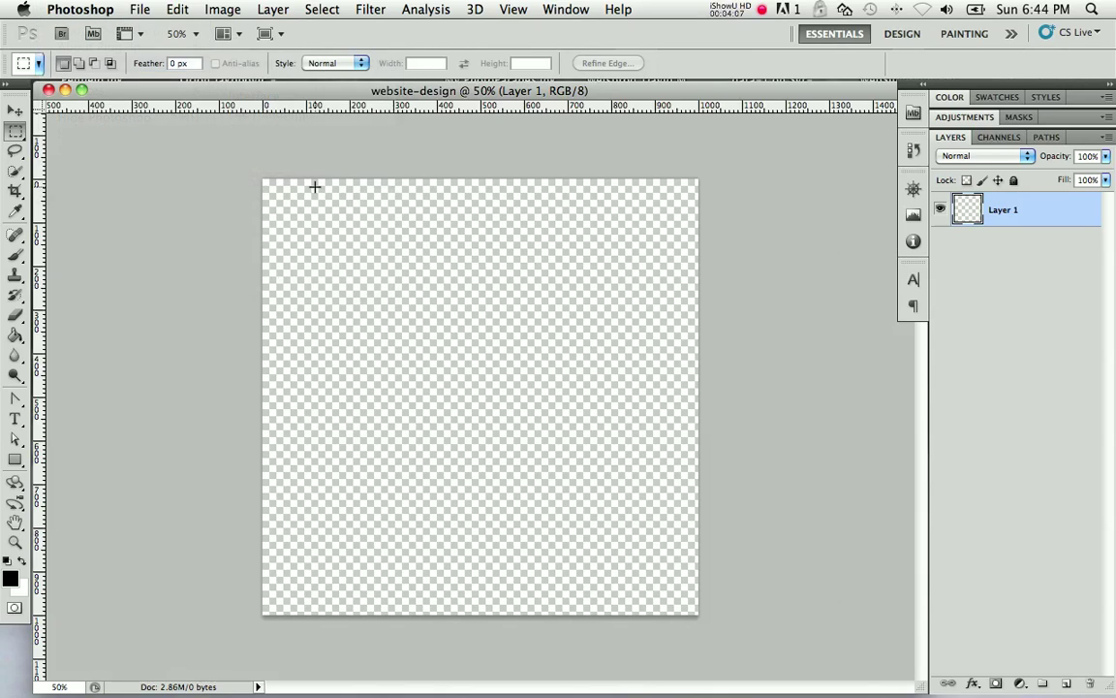
pyautogui.click(434, 94)
pyautogui.click(435, 94)
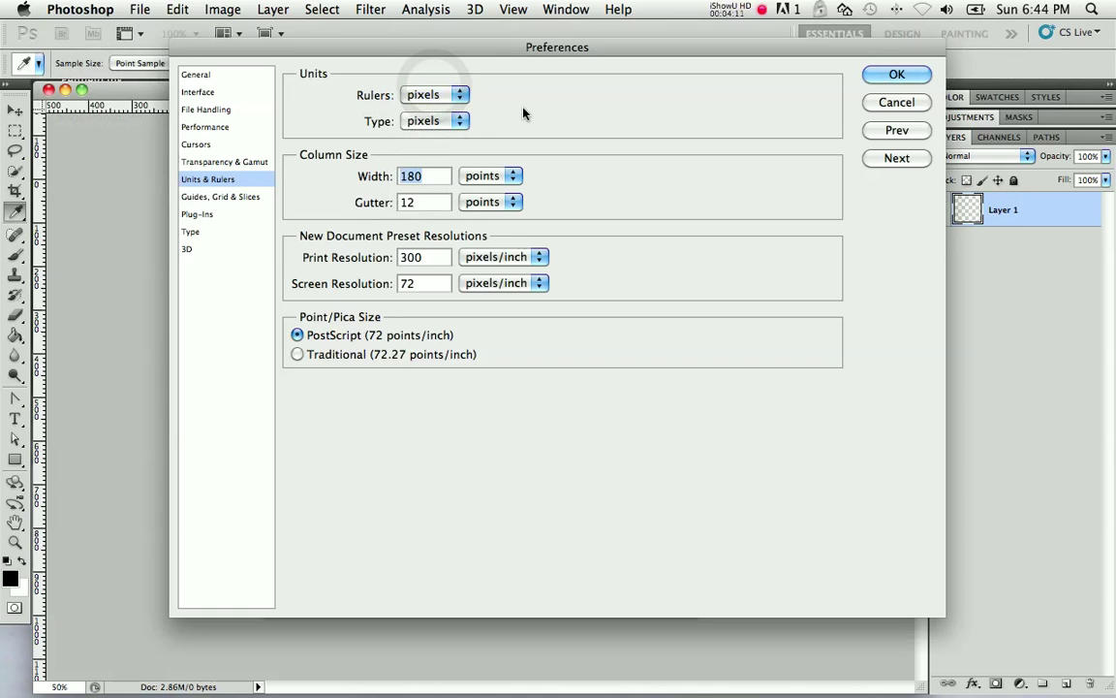
pyautogui.click(899, 75)
pyautogui.press('m')
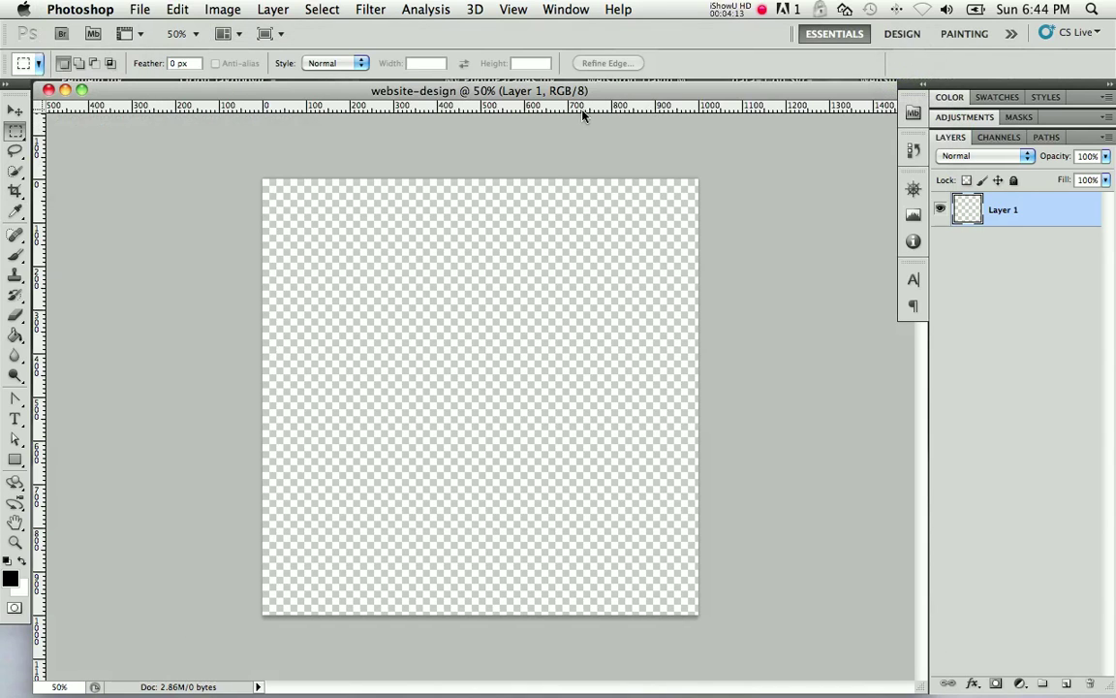
# Nudge the document window into place and show the Info panel
pyautogui.moveTo(577, 95); pyautogui.dragTo(581, 95)
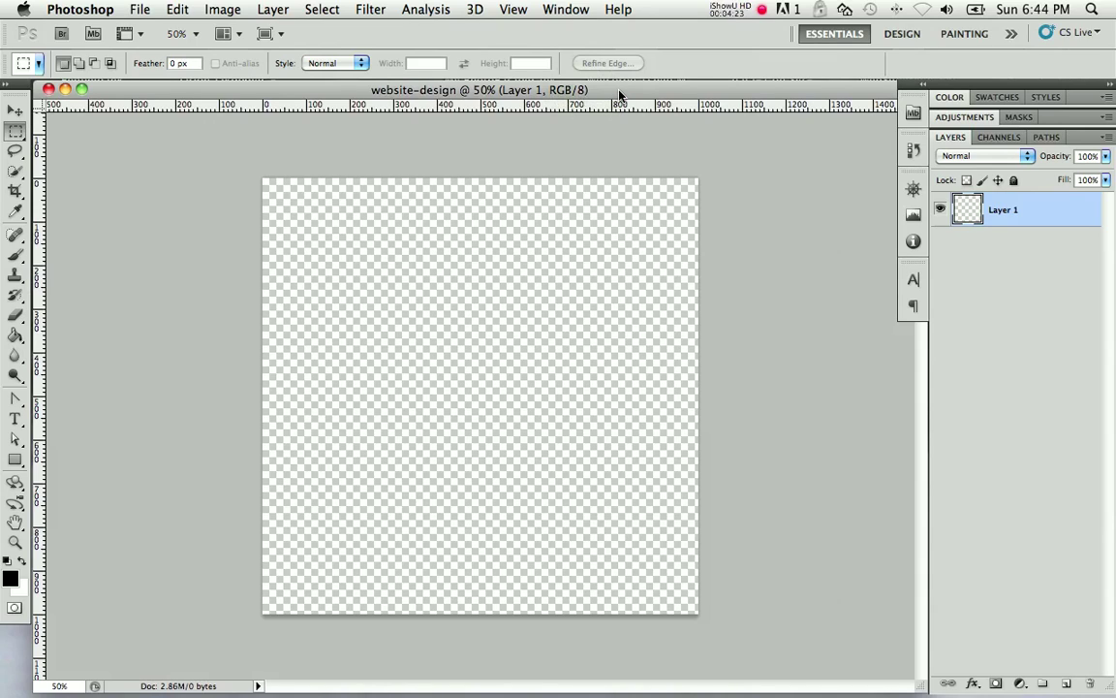
pyautogui.moveTo(619, 95); pyautogui.dragTo(623, 93)
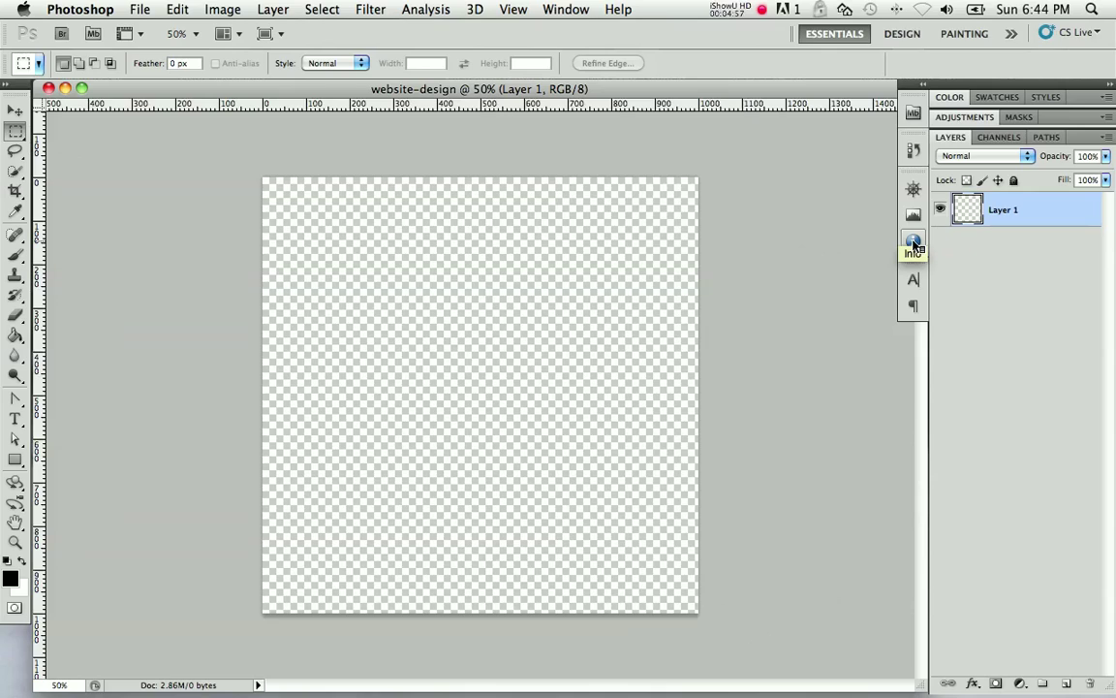
pyautogui.click(565, 10)
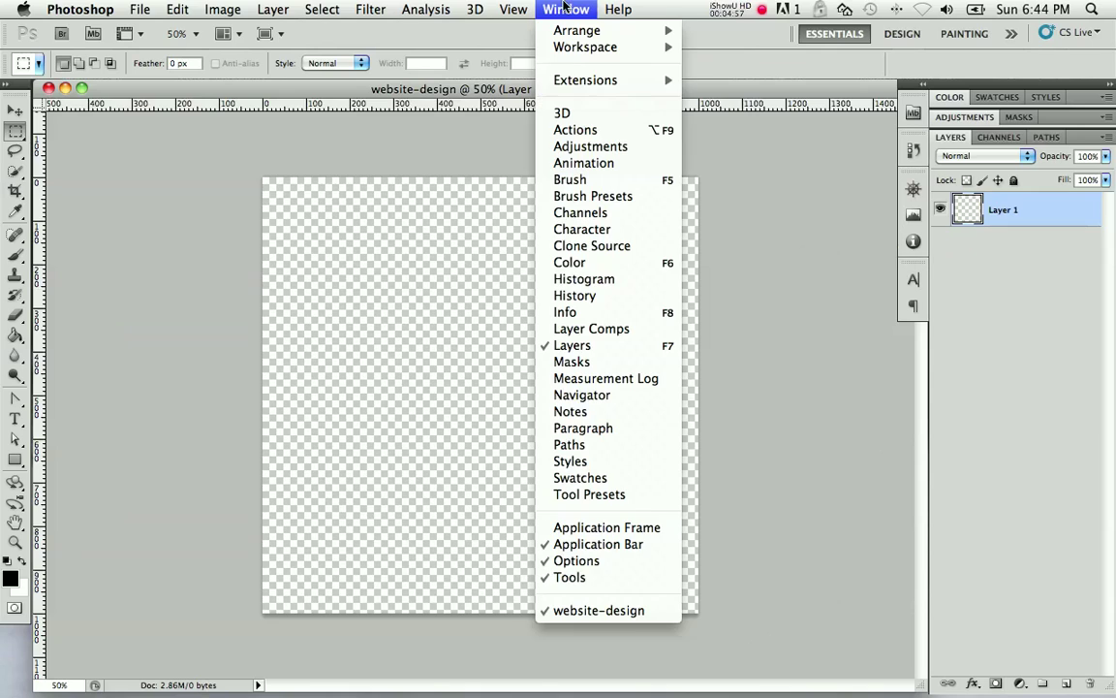
pyautogui.click(602, 313)
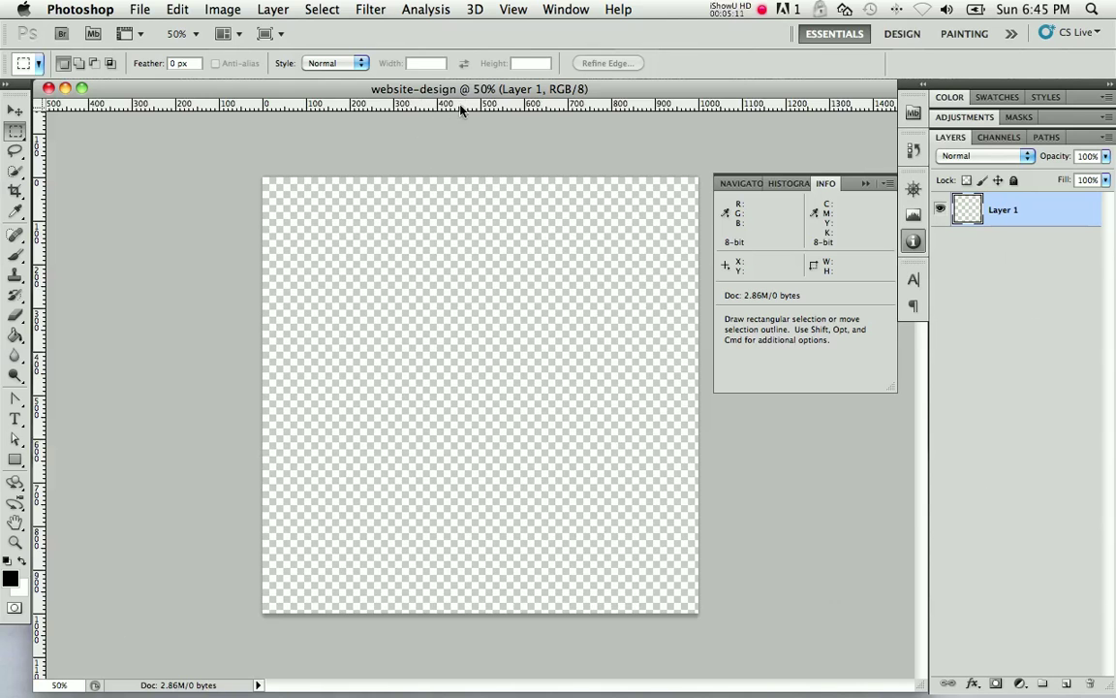
# Place a horizontal guide across the upper part of the canvas at about 128 px
pyautogui.moveTo(471, 108); pyautogui.dragTo(475, 232)
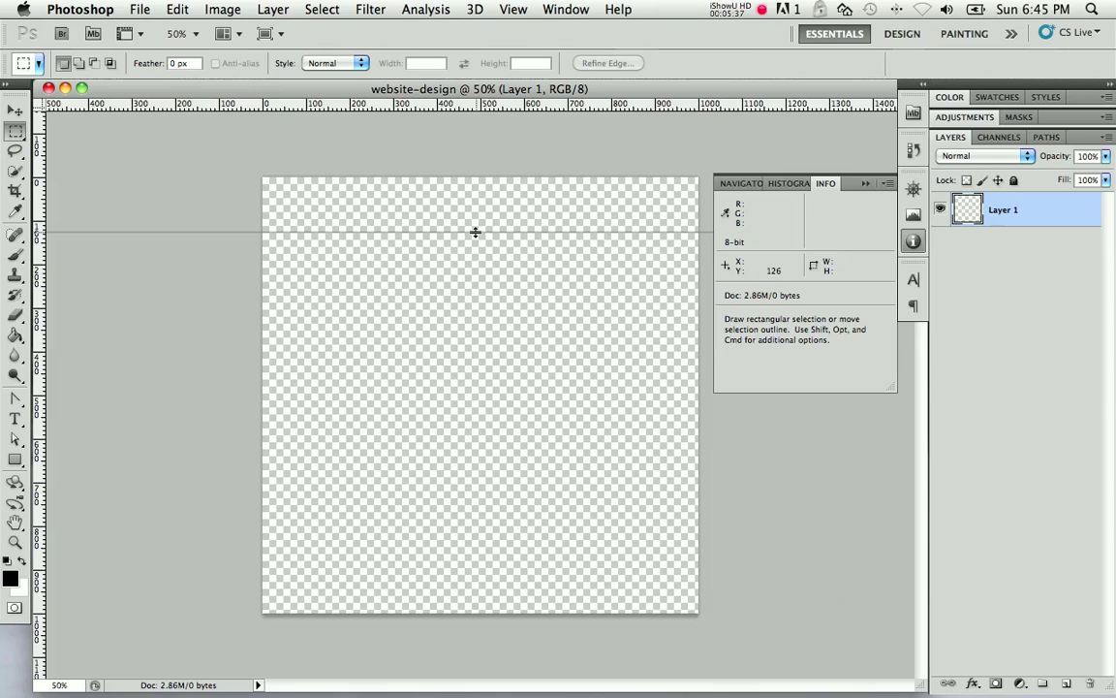
pyautogui.moveTo(475, 233); pyautogui.dragTo(475, 232)
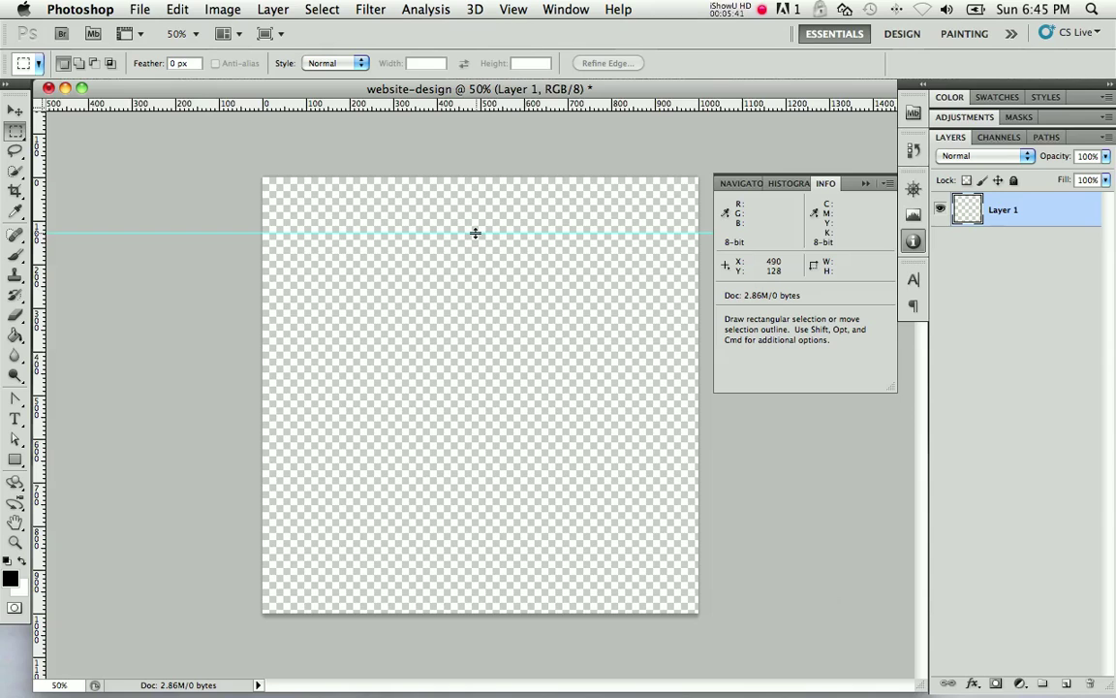
# Move the horizontal guide slightly up to about 125 px with the Move tool
pyautogui.press('super+space')
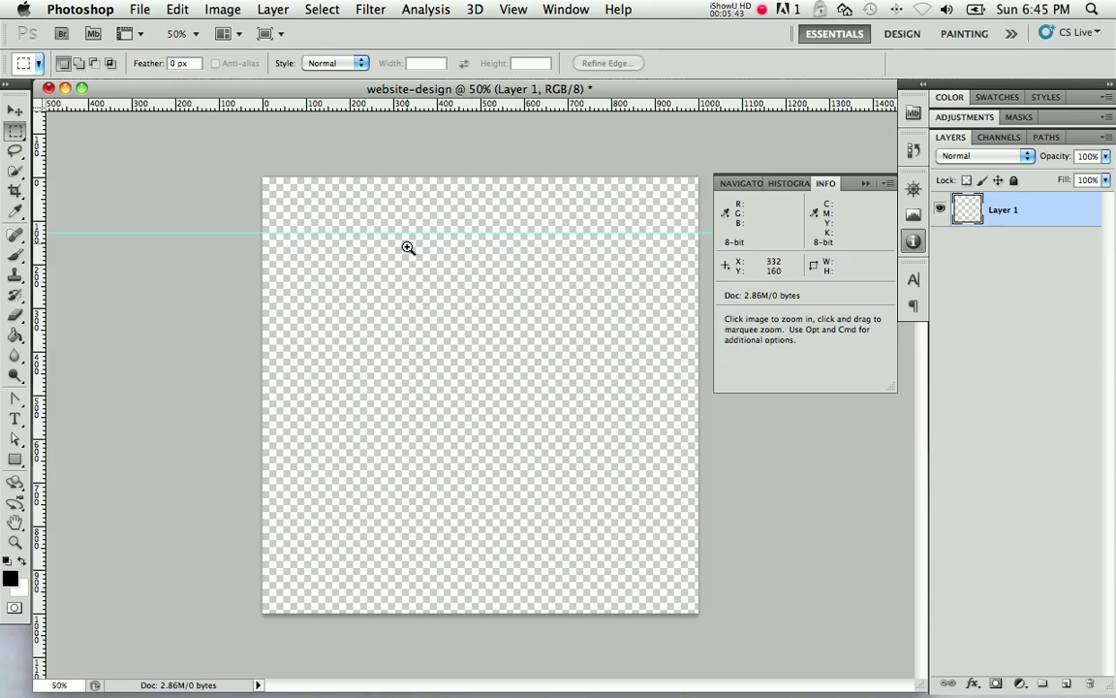
pyautogui.click(423, 274)
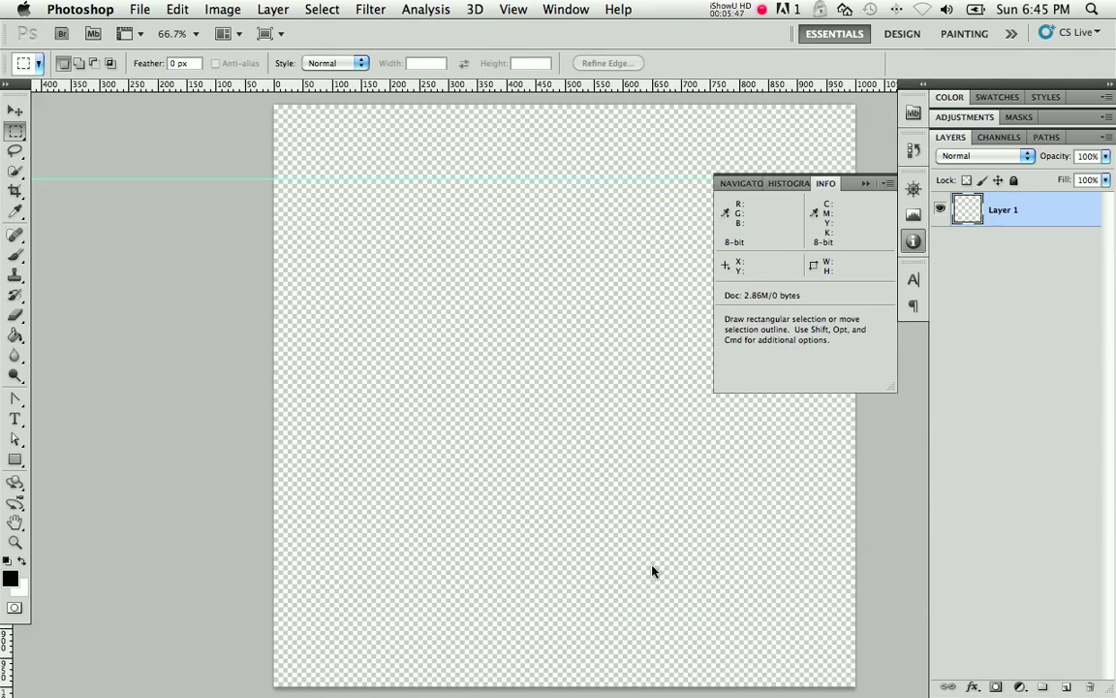
pyautogui.press('space')
pyautogui.moveTo(649, 453); pyautogui.dragTo(563, 463)
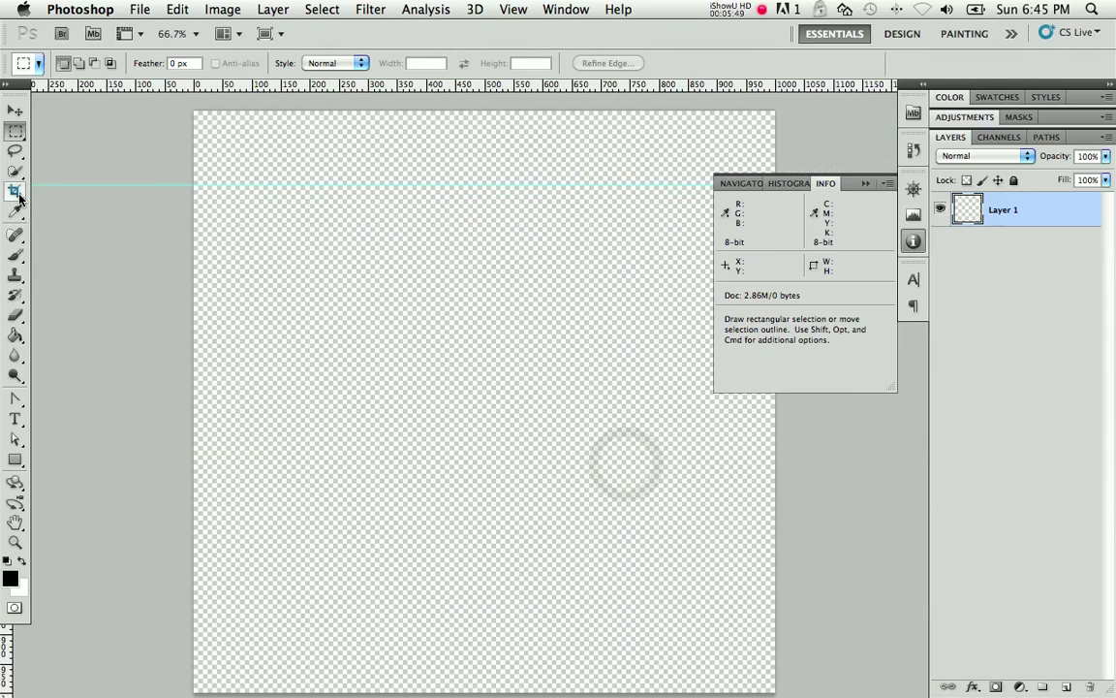
pyautogui.press('super+space')
pyautogui.click(96, 186)
pyautogui.moveTo(618, 380); pyautogui.dragTo(275, 302)
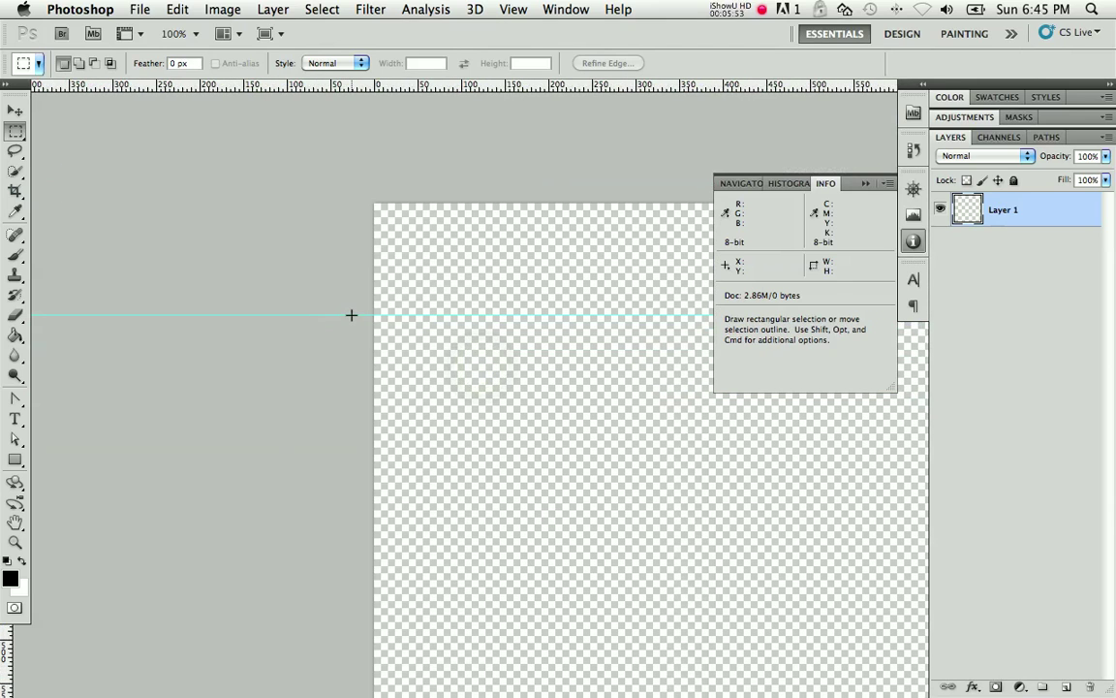
pyautogui.click(14, 109)
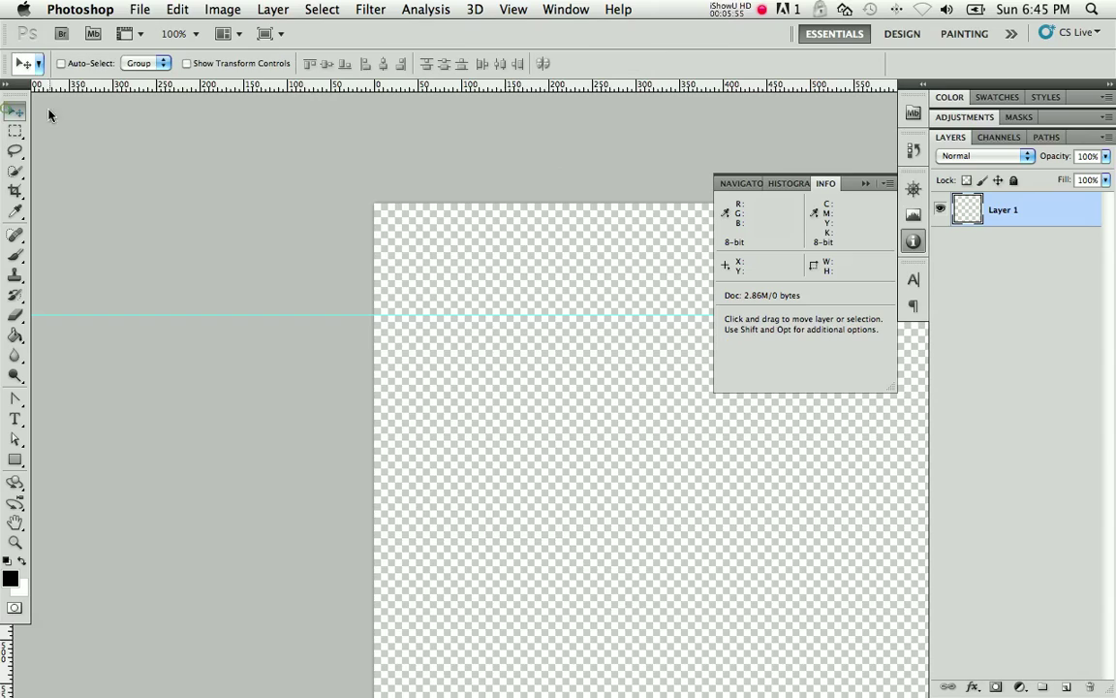
pyautogui.click(357, 313)
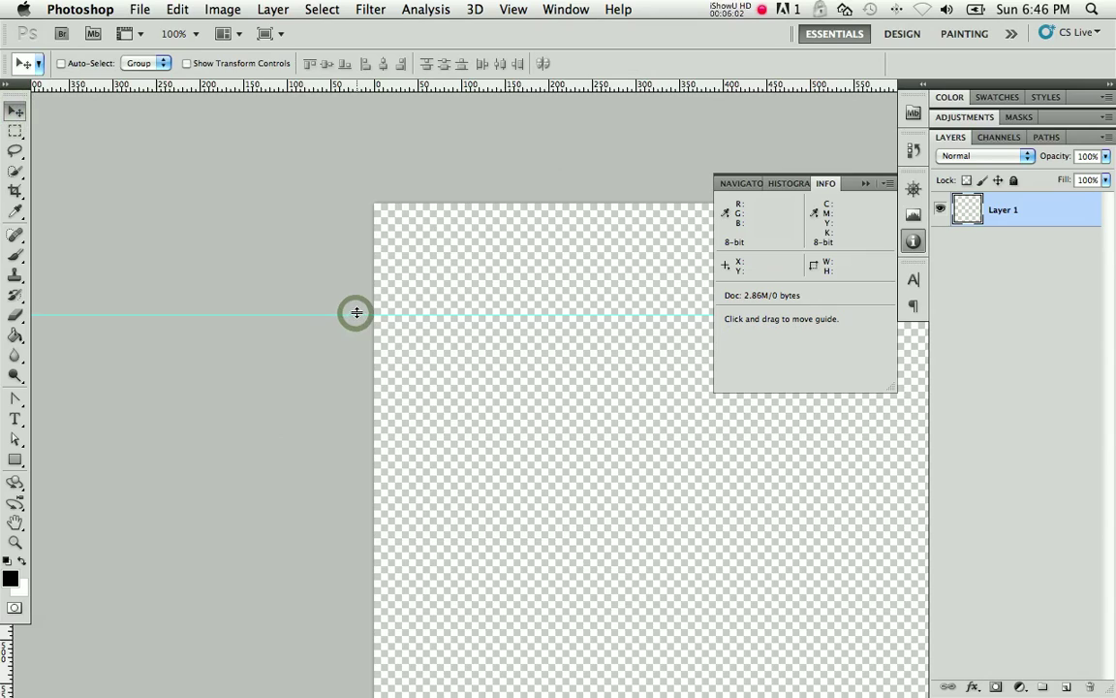
pyautogui.moveTo(356, 313); pyautogui.dragTo(357, 311)
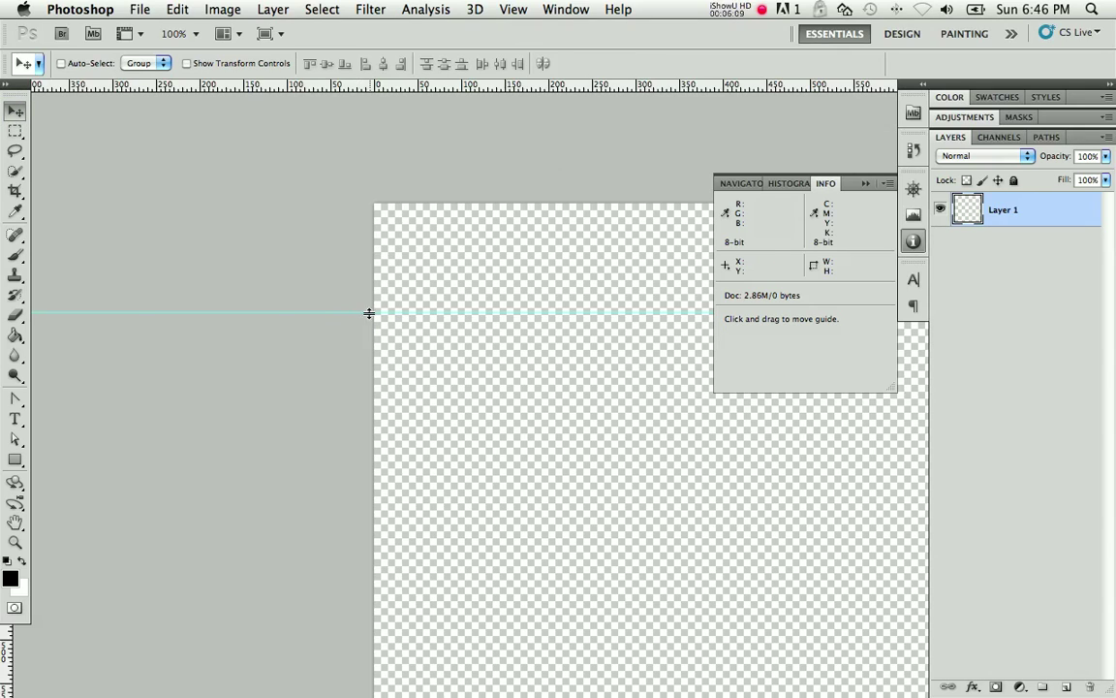
# Undock the toolbox and place it beside the vertical ruler so the ruler is uncovered
pyautogui.keyDown('alt'); pyautogui.keyDown('super'); pyautogui.click(534, 335); pyautogui.keyUp('super'); pyautogui.keyUp('alt')
pyautogui.moveTo(576, 378); pyautogui.dragTo(279, 262)
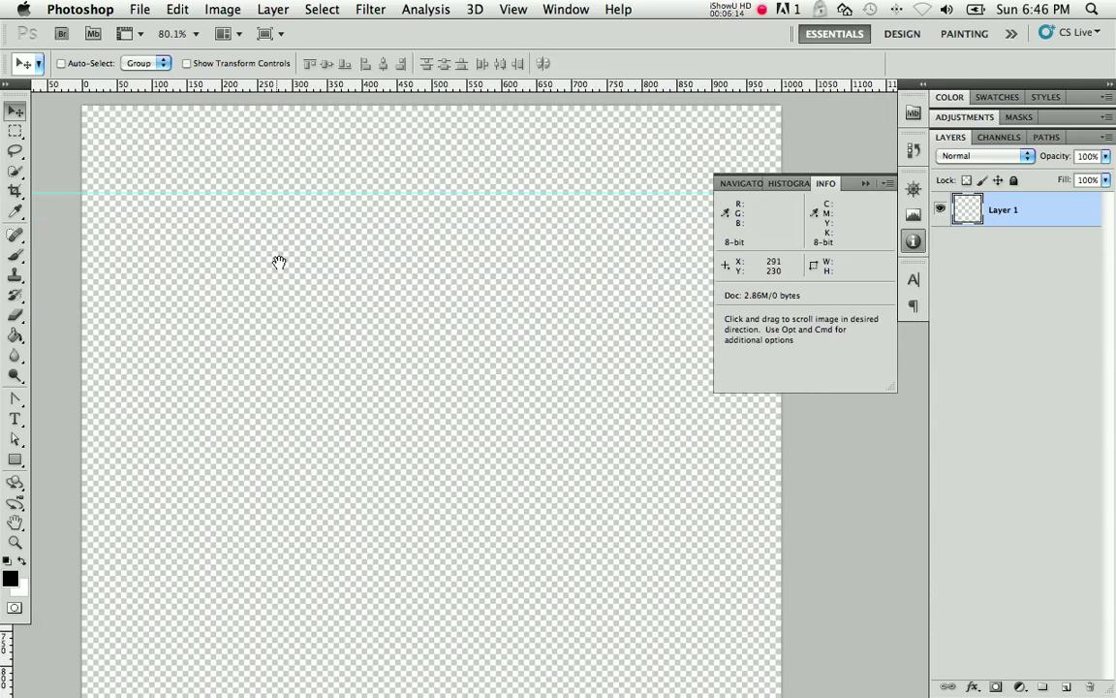
pyautogui.keyDown('alt'); pyautogui.keyDown('super'); pyautogui.click(366, 291); pyautogui.keyUp('super'); pyautogui.keyUp('alt')
pyautogui.moveTo(411, 359); pyautogui.dragTo(408, 325)
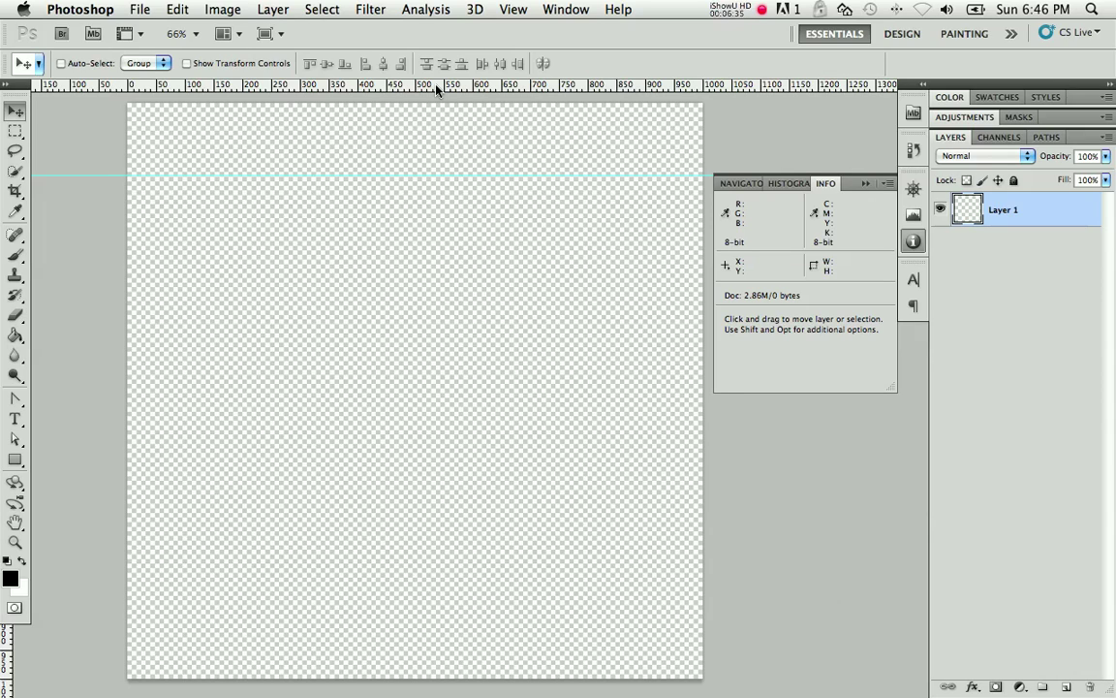
pyautogui.hscroll(-2, 436, 88)
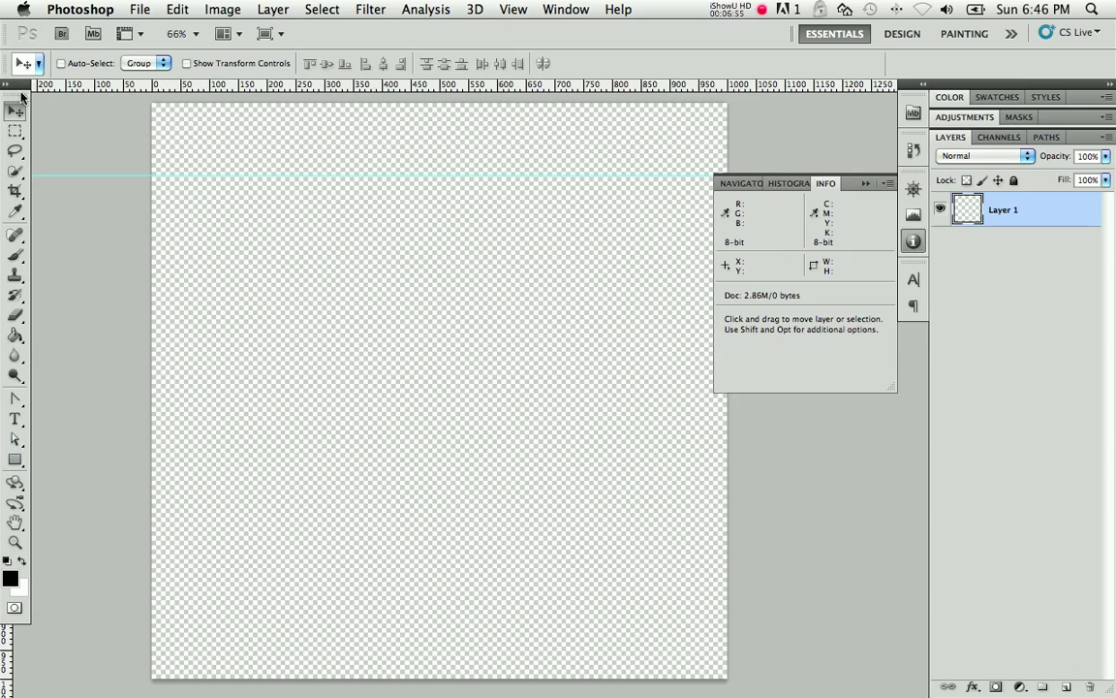
pyautogui.moveTo(19, 89)
pyautogui.mouseDown()
pyautogui.moveTo(50, 109)
pyautogui.moveTo(37, 89)
pyautogui.moveTo(30, 104)
pyautogui.mouseUp()
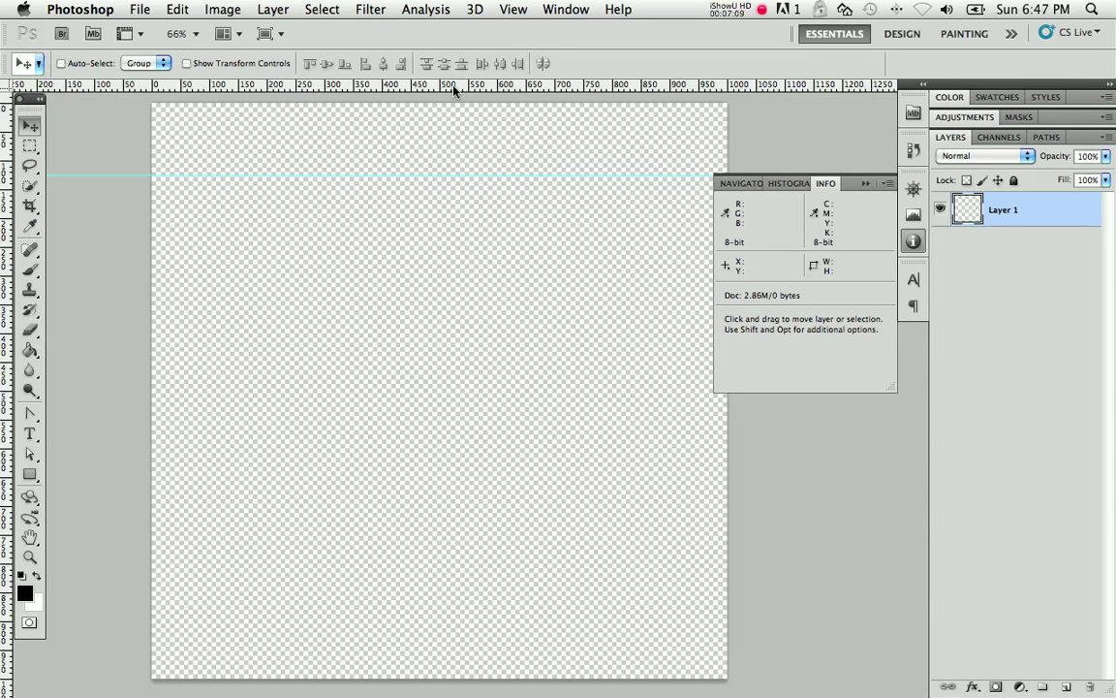
# Add a second horizontal guide and move it down to about 925 px, near the canvas's lower edge
pyautogui.moveTo(461, 87); pyautogui.dragTo(461, 462)
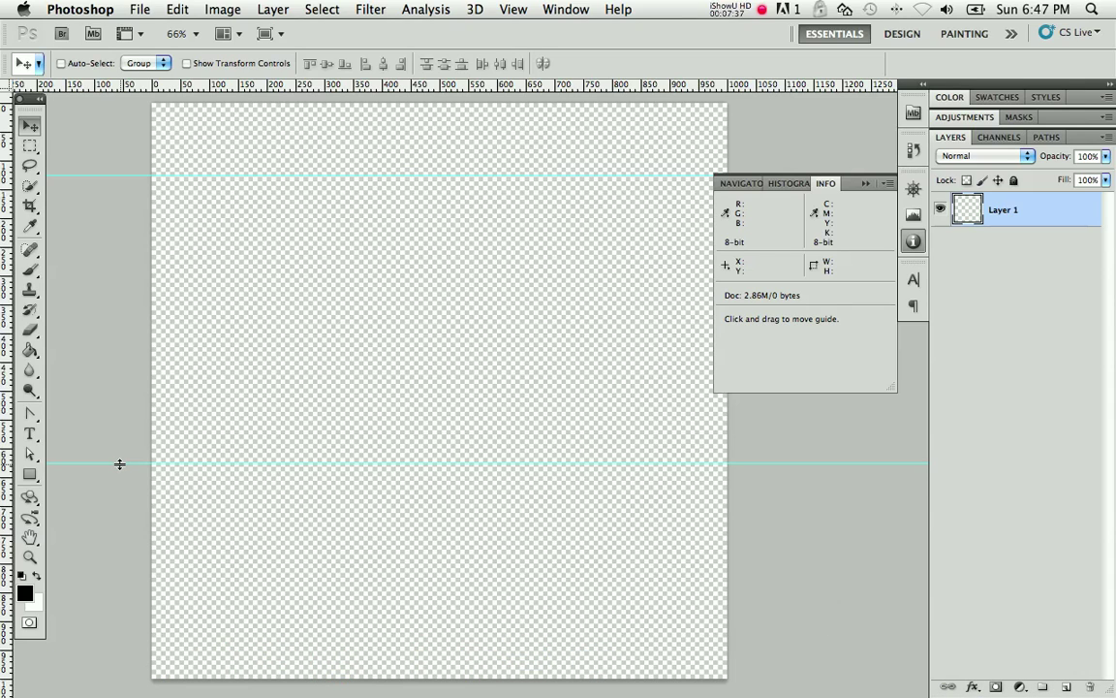
pyautogui.moveTo(119, 464); pyautogui.dragTo(117, 636)
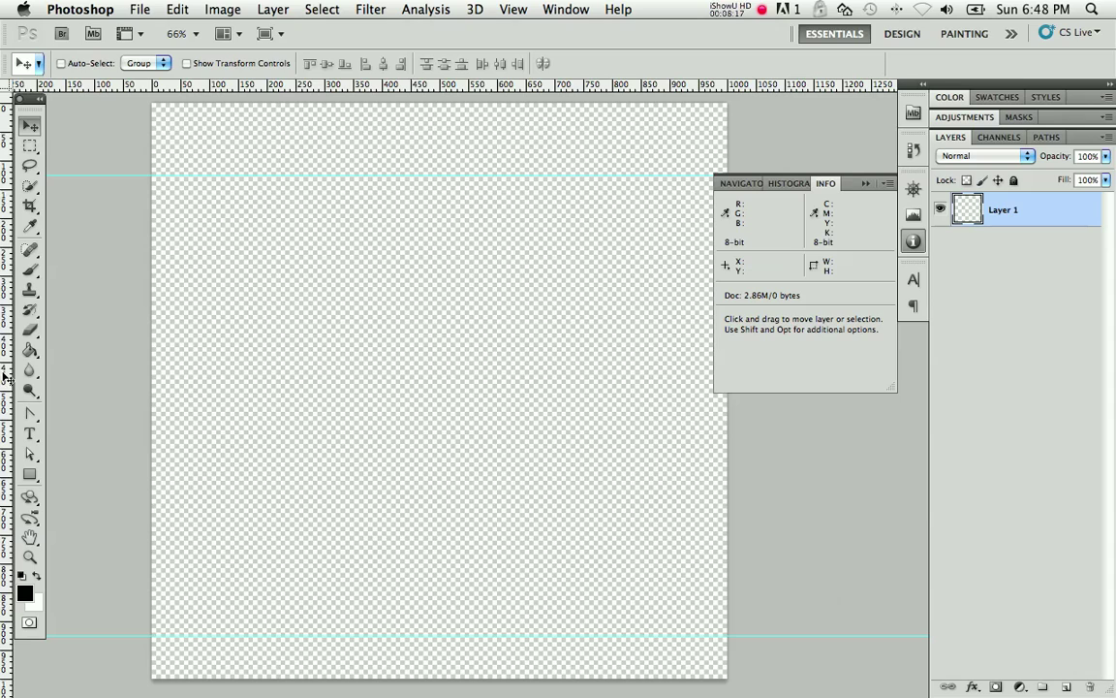
# Add a vertical guide about 20 px inside the canvas's left edge and fine-tune its position
pyautogui.moveTo(4, 378); pyautogui.dragTo(205, 361)
pyautogui.press('super+space')
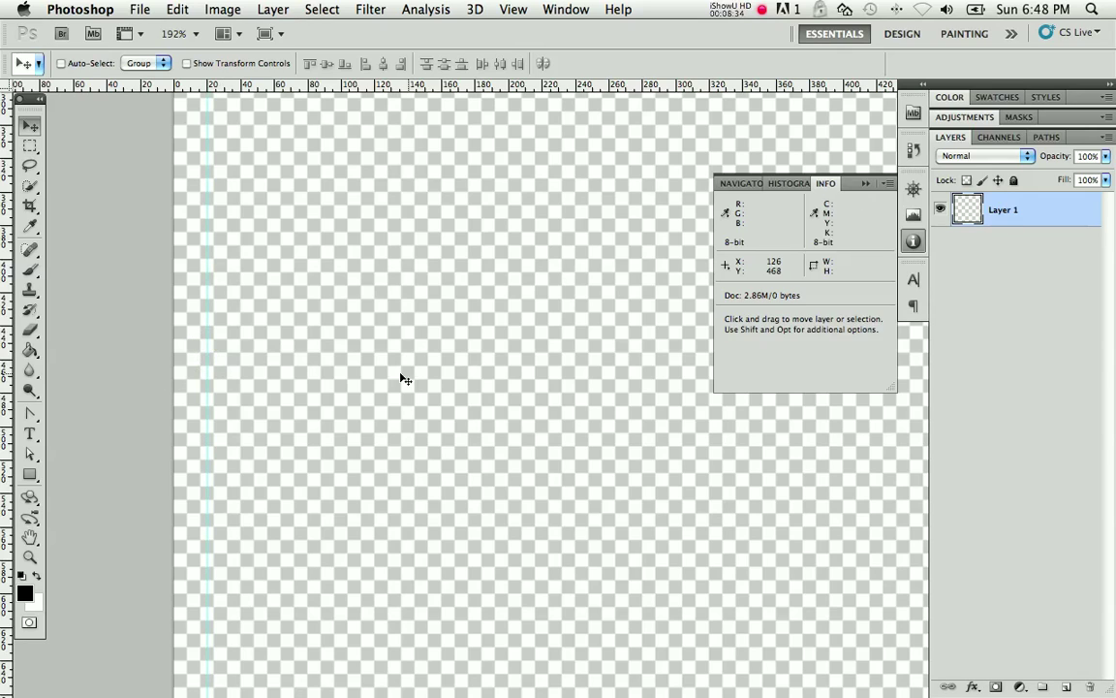
pyautogui.click(207, 366)
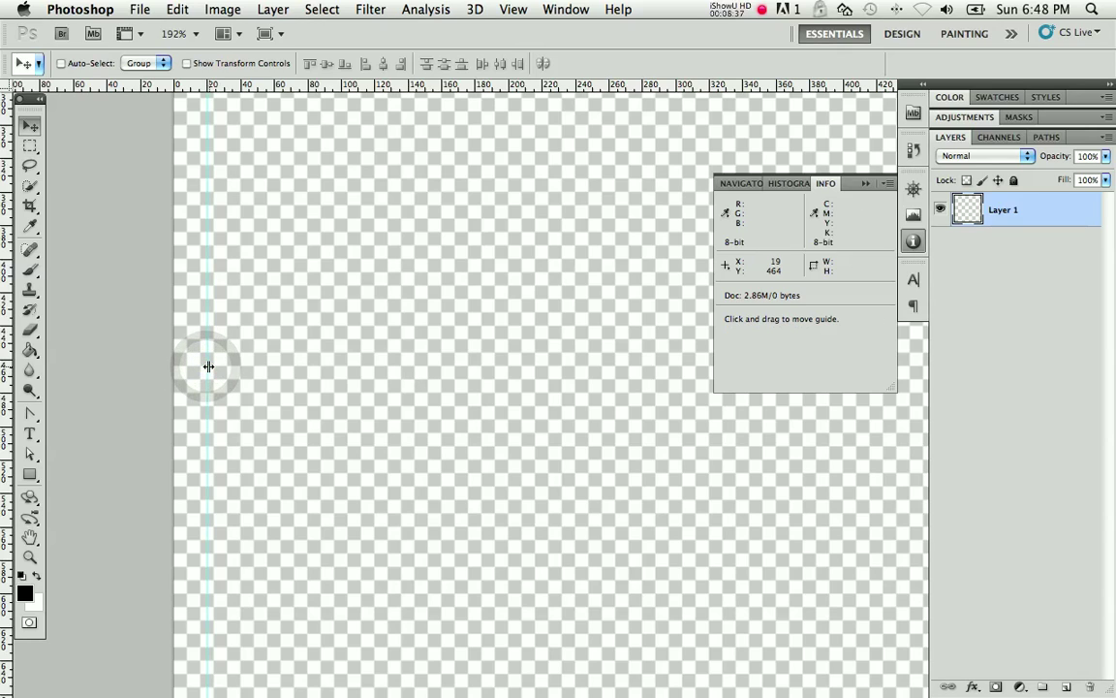
pyautogui.moveTo(208, 366)
pyautogui.mouseDown()
pyautogui.moveTo(265, 368)
pyautogui.moveTo(207, 367)
pyautogui.mouseUp()
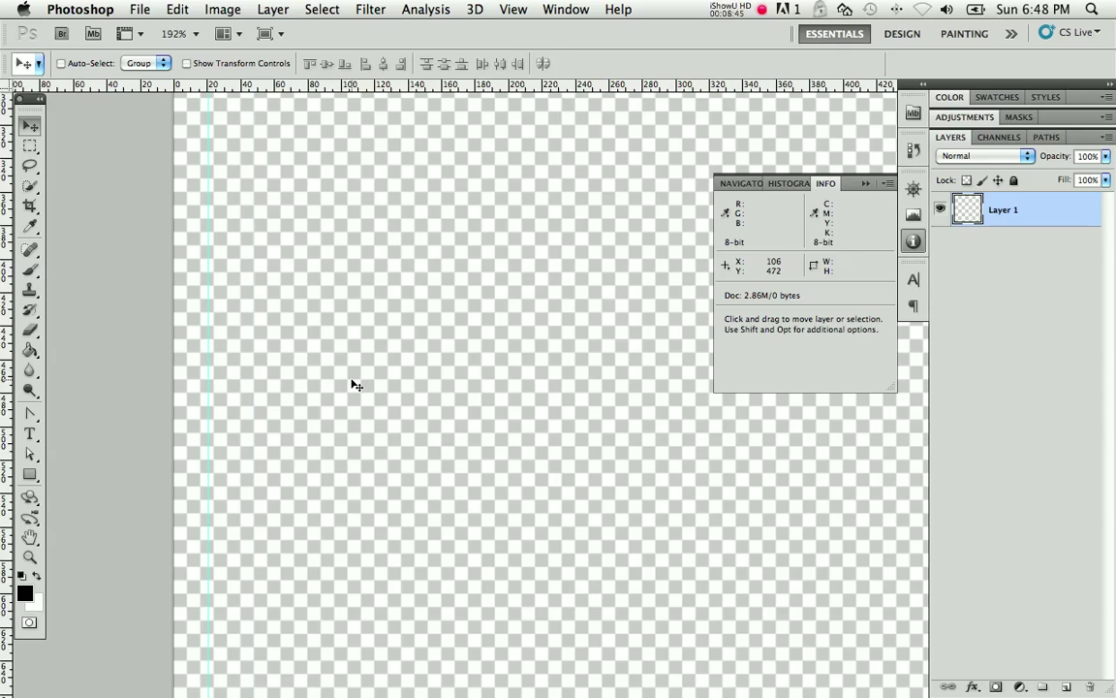
# Add a second vertical guide at about 980 px, just inside the canvas's right edge
pyautogui.press('super+space')
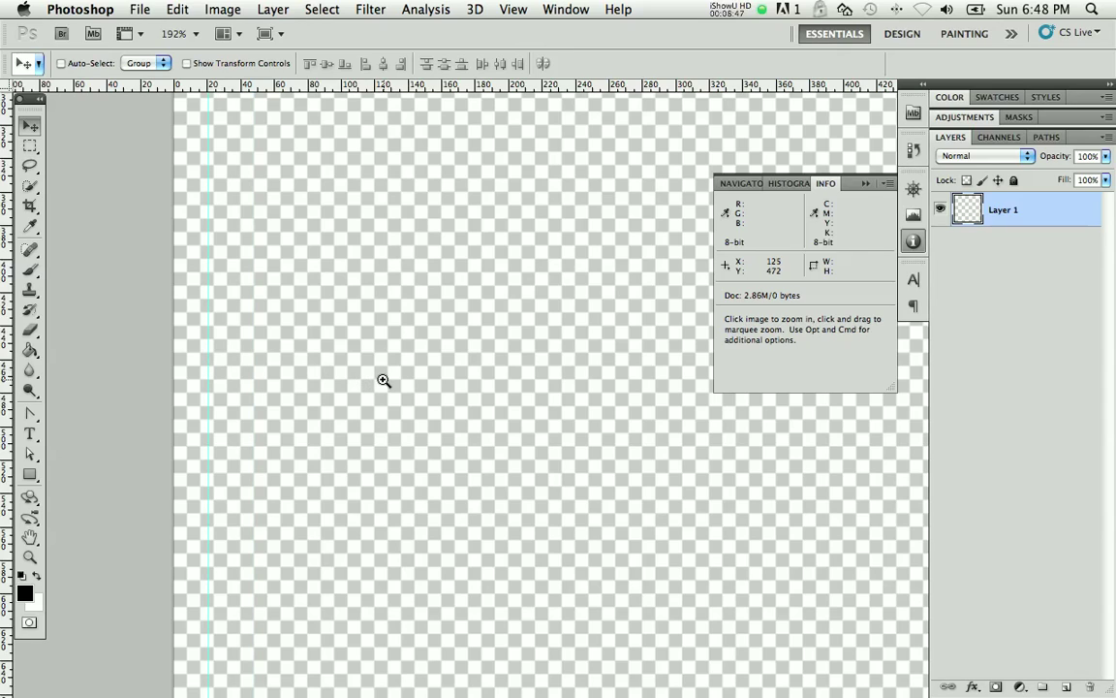
pyautogui.moveTo(375, 380); pyautogui.dragTo(341, 379)
pyautogui.press('space')
pyautogui.moveTo(468, 379); pyautogui.dragTo(401, 381)
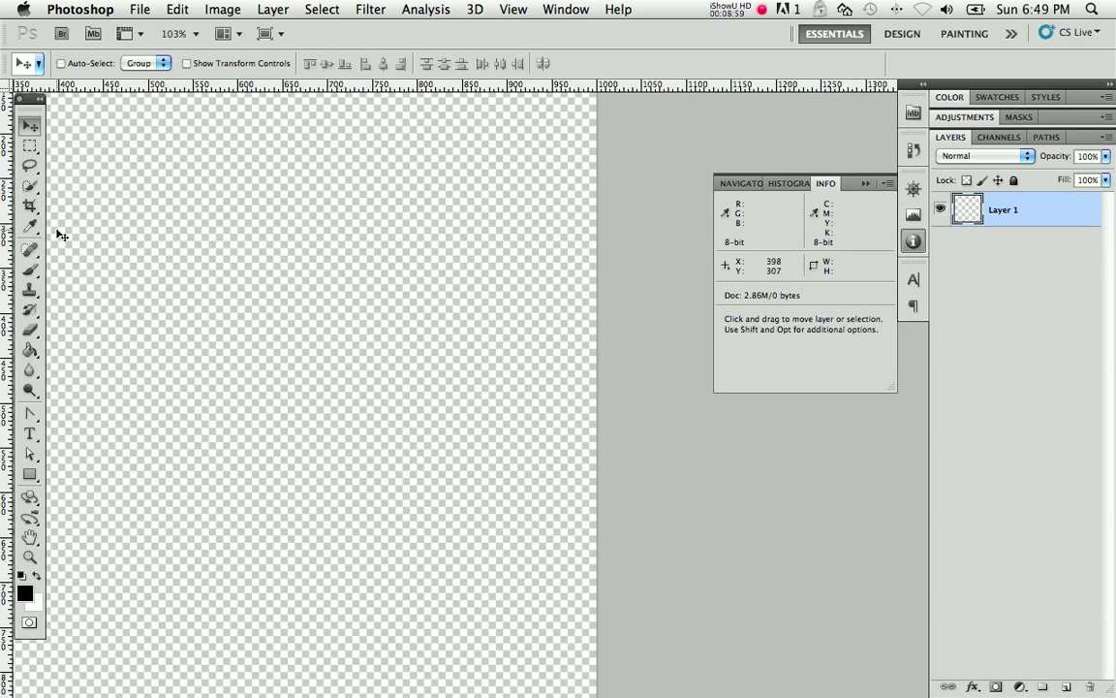
pyautogui.moveTo(5, 247); pyautogui.dragTo(569, 250)
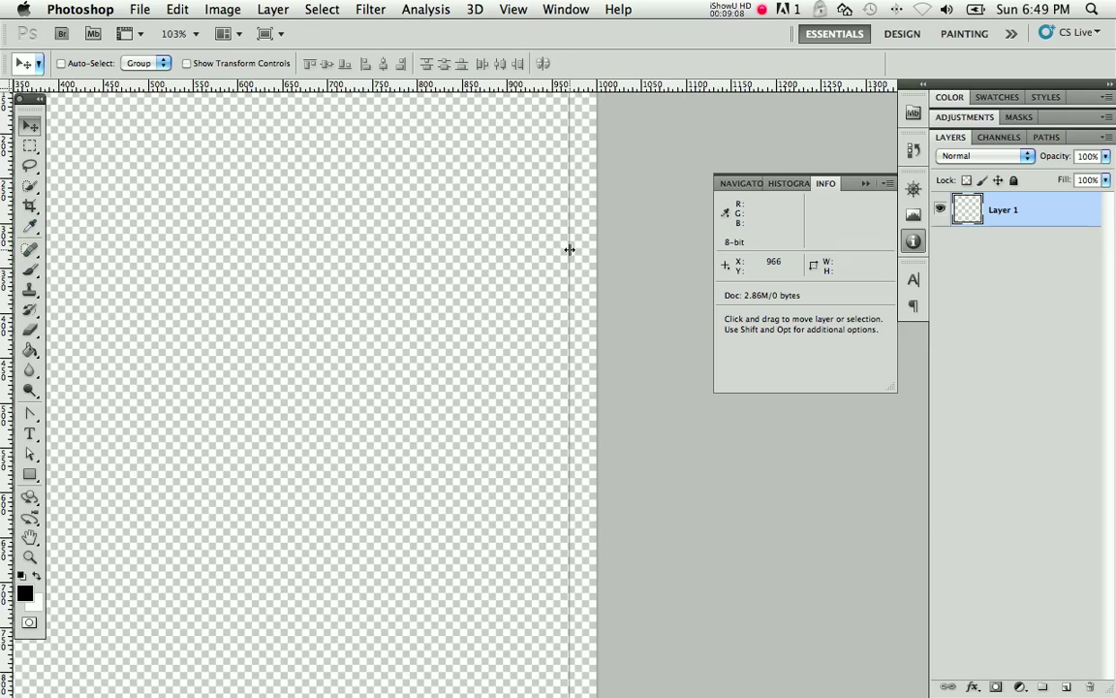
pyautogui.moveTo(570, 250); pyautogui.dragTo(533, 322)
pyautogui.press('space')
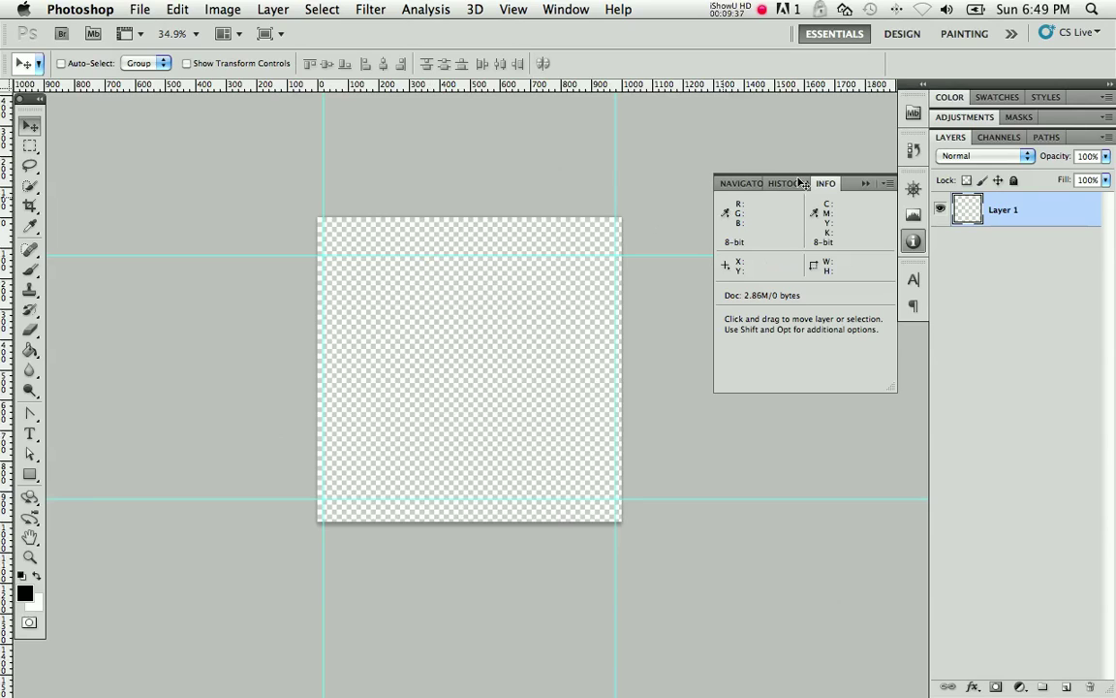
# Hide the Info panel and collapse the docked panels to icons
pyautogui.click(914, 242)
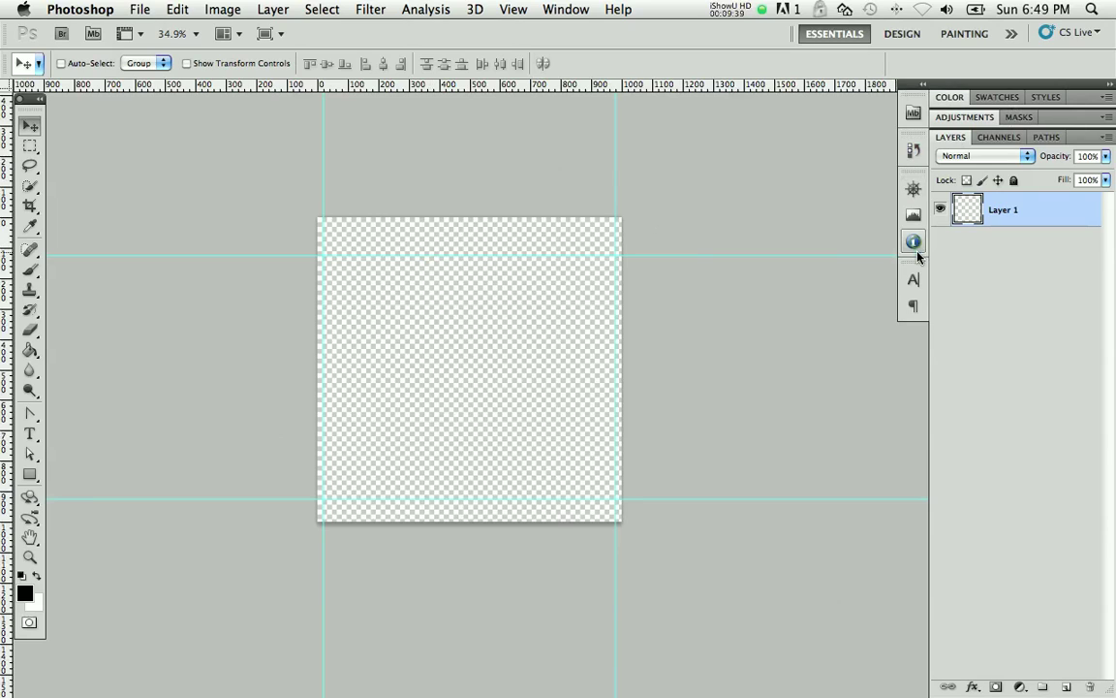
pyautogui.click(1111, 86)
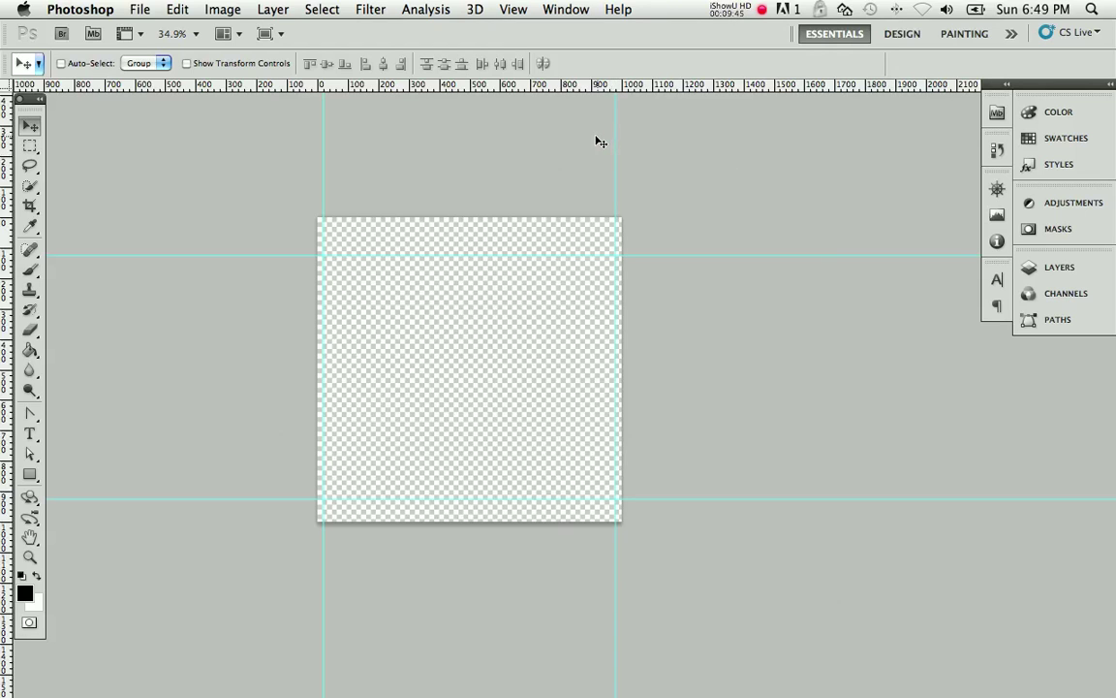
# Show the document at actual pixels (100%), with the upper part of the canvas centred in the workspace
pyautogui.press('super+equal')
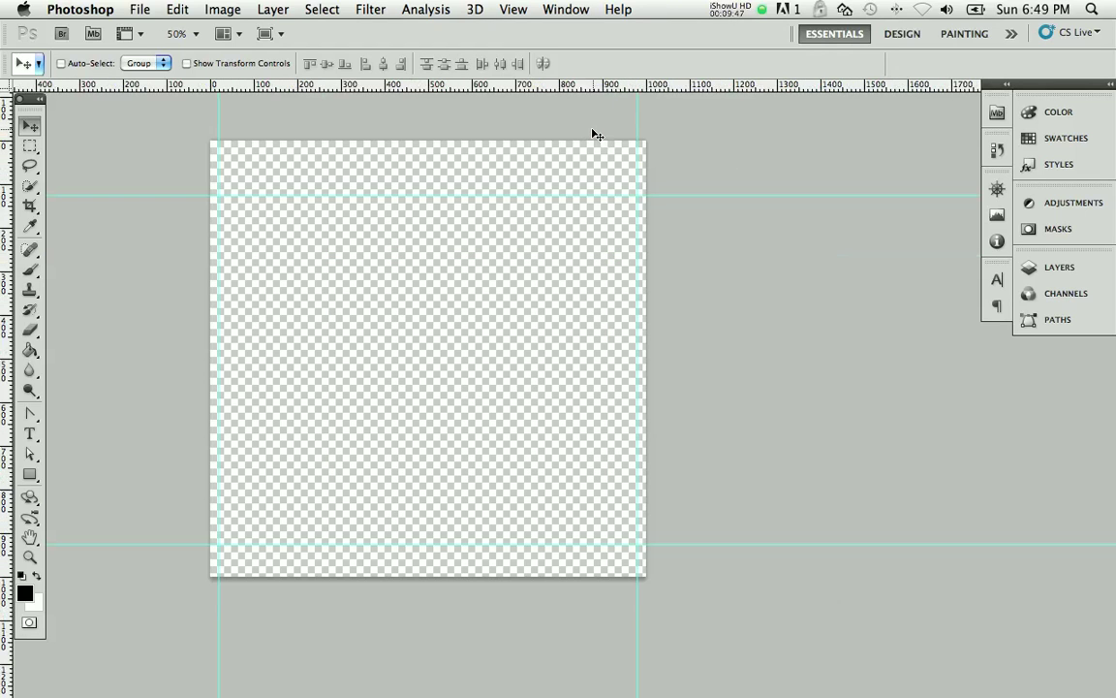
pyautogui.press('super+equal')
pyautogui.click(565, 8)
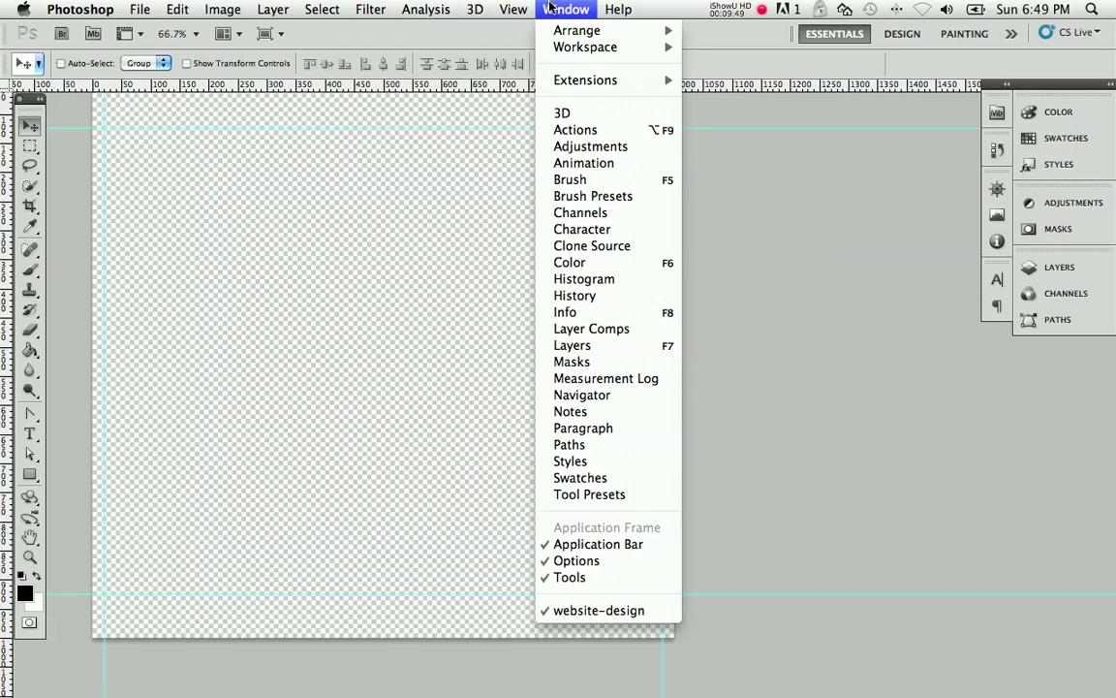
pyautogui.moveTo(513, 9)
pyautogui.moveTo(549, 82)
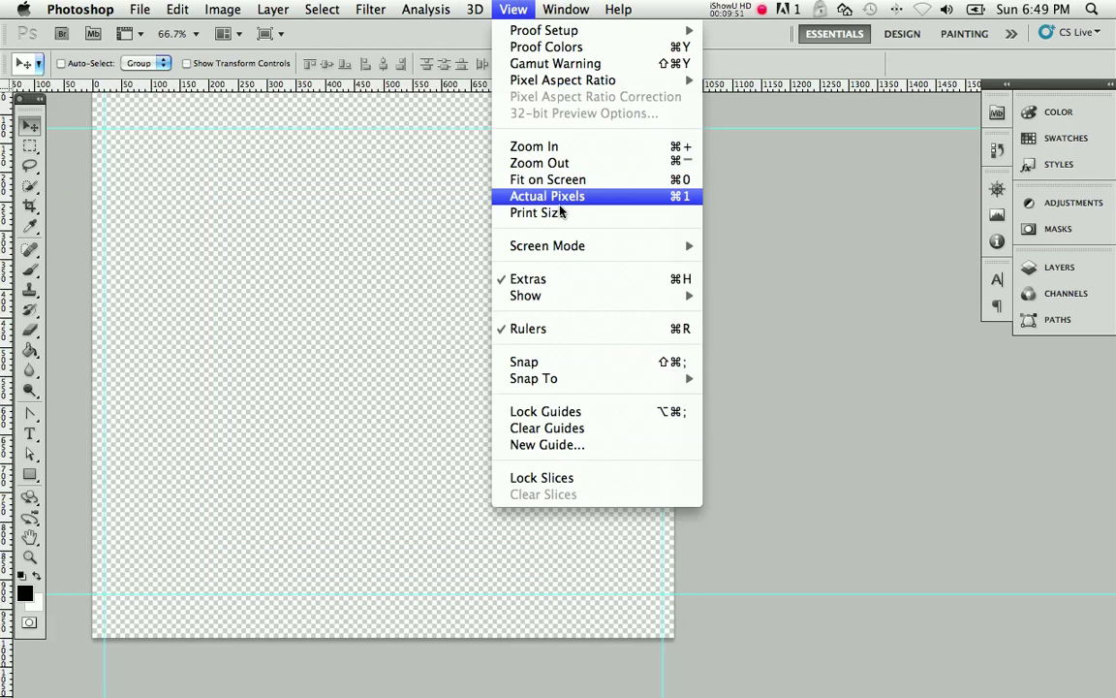
pyautogui.click(557, 200)
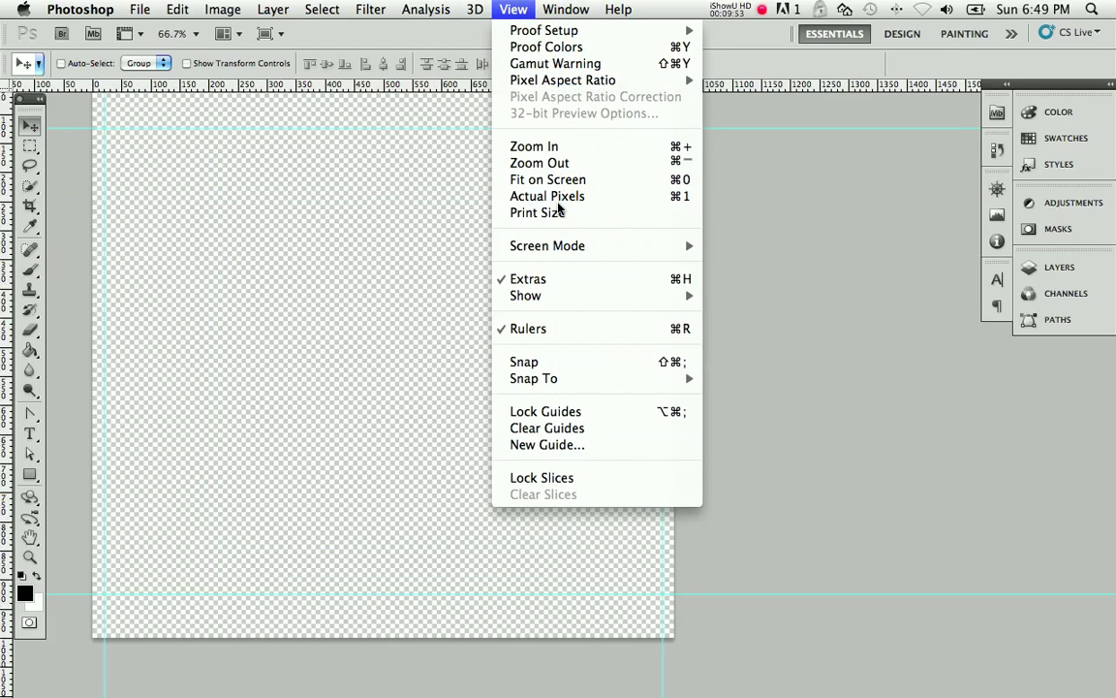
pyautogui.moveTo(418, 200); pyautogui.dragTo(620, 297)
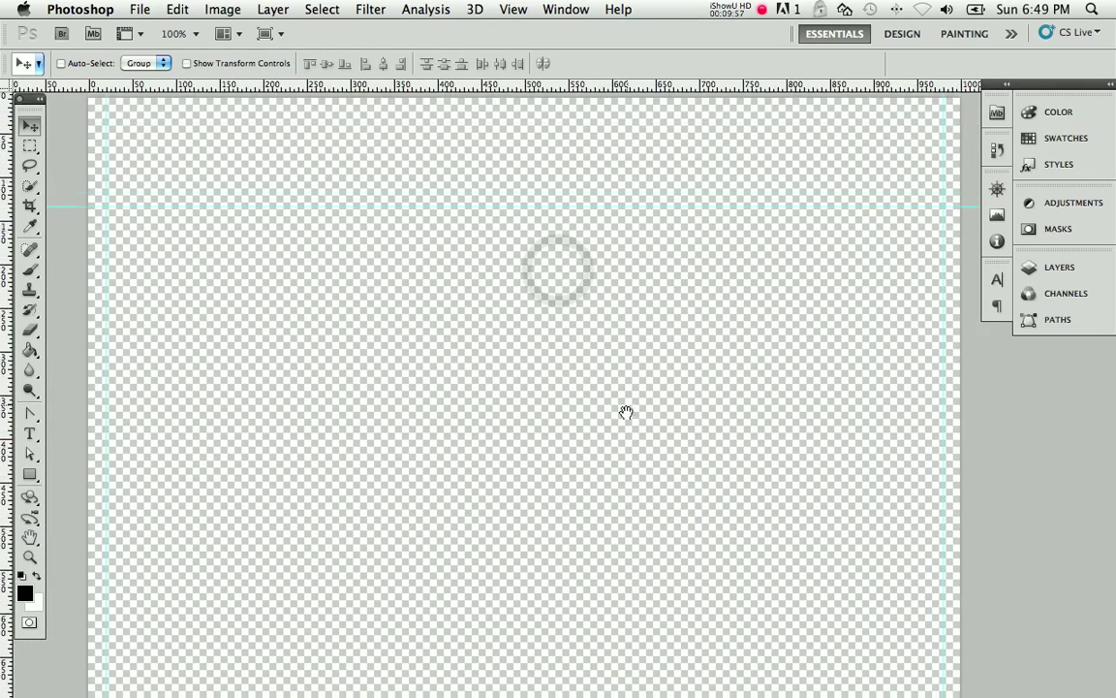
pyautogui.moveTo(626, 411); pyautogui.dragTo(623, 429)
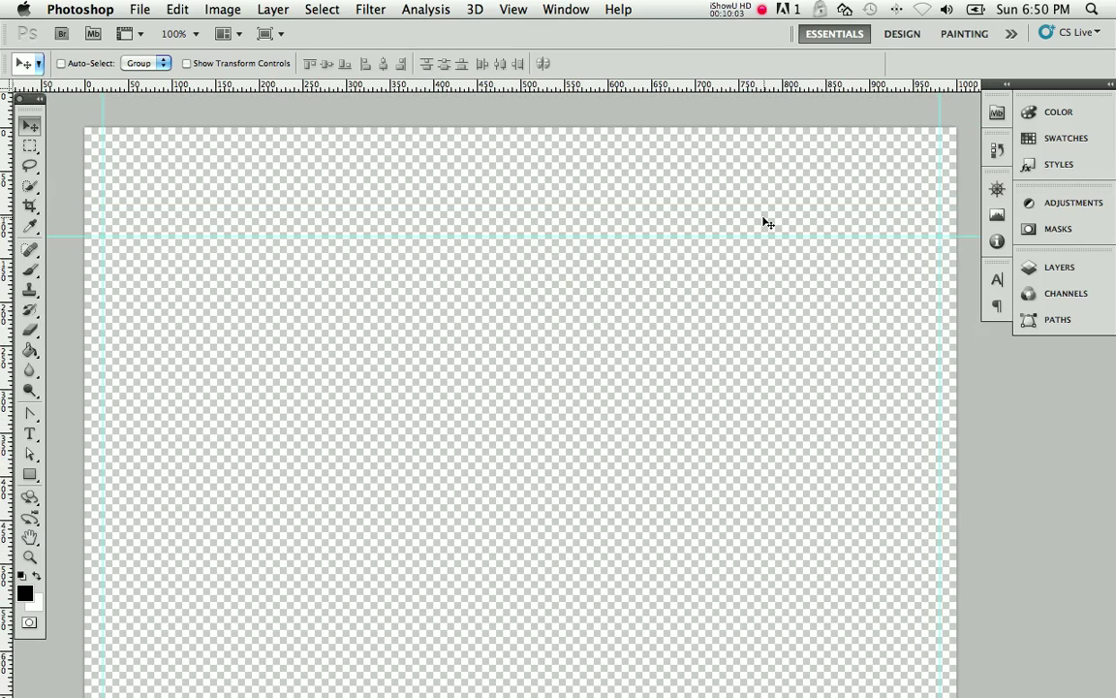
# Cycle through the screen modes back to full screen with the menu bar and recentre the canvas
pyautogui.press('f')
pyautogui.press('f')
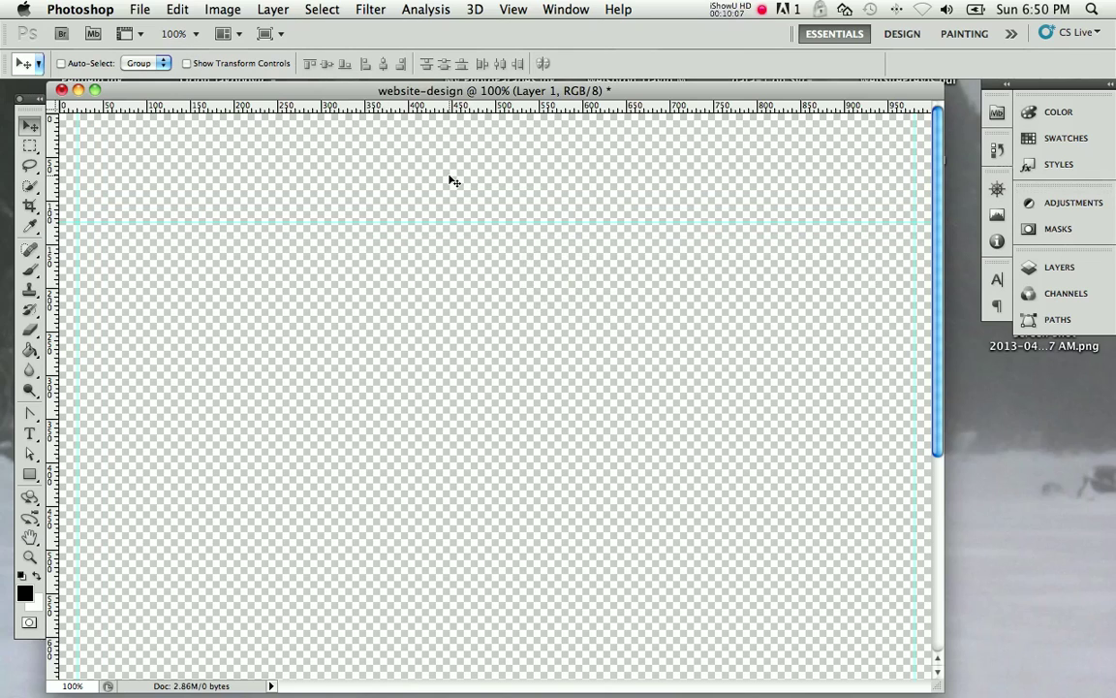
pyautogui.press('f')
pyautogui.moveTo(645, 217); pyautogui.dragTo(616, 231)
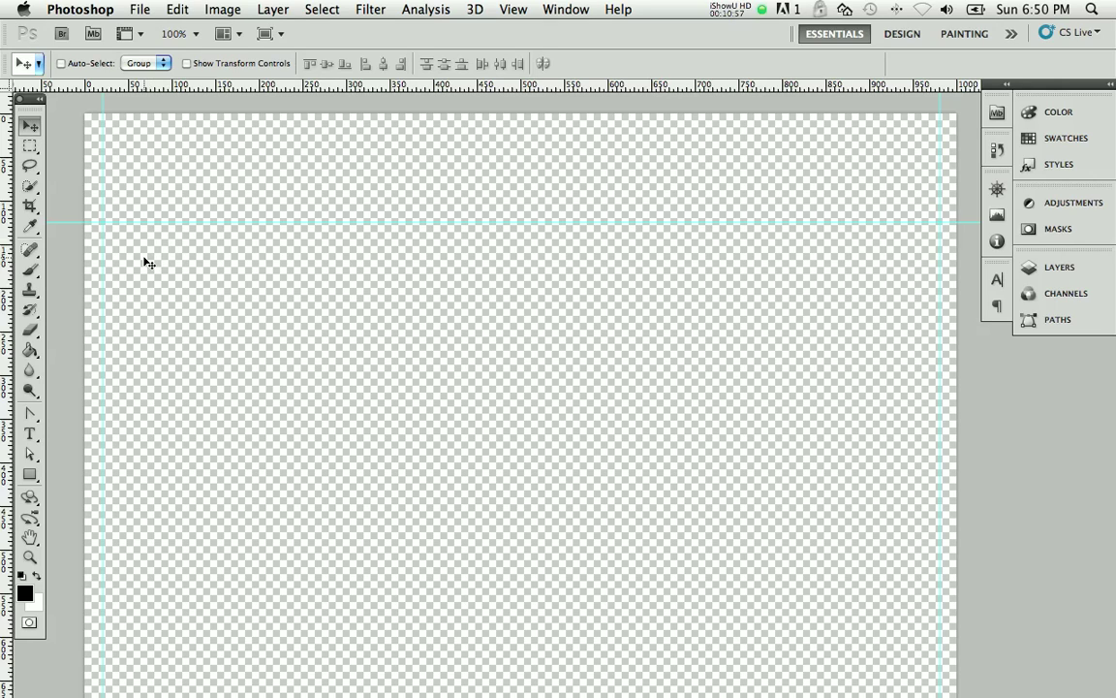
# Expand the Layers panel and lengthen it to make room for more layers
pyautogui.click(1059, 266)
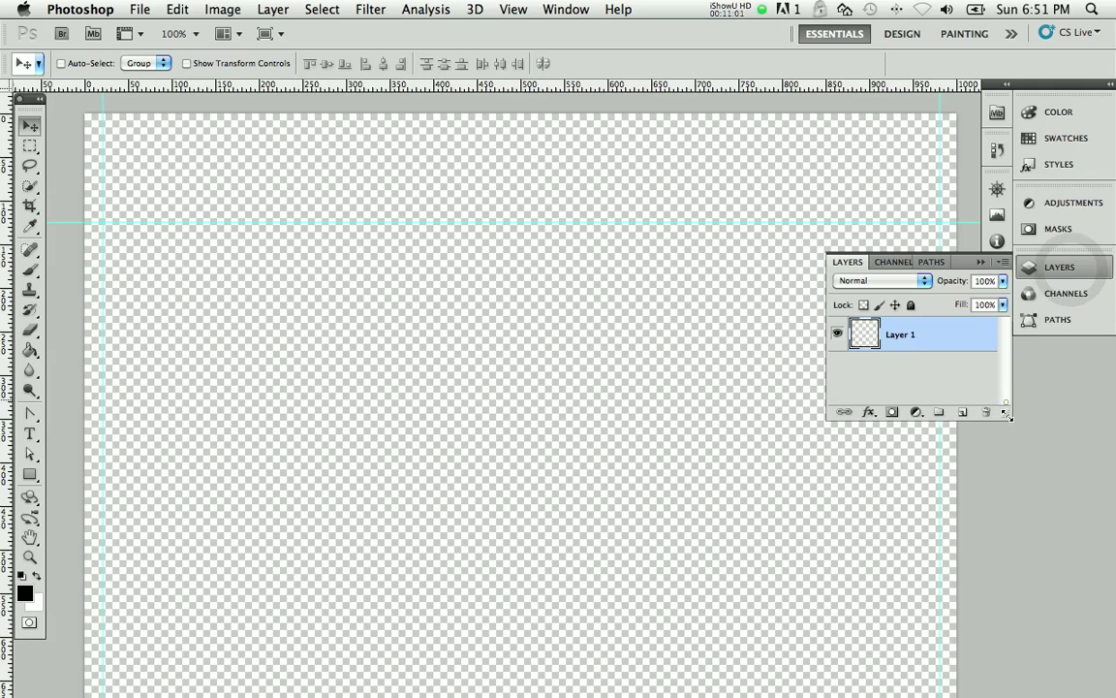
pyautogui.moveTo(1006, 400); pyautogui.dragTo(1007, 661)
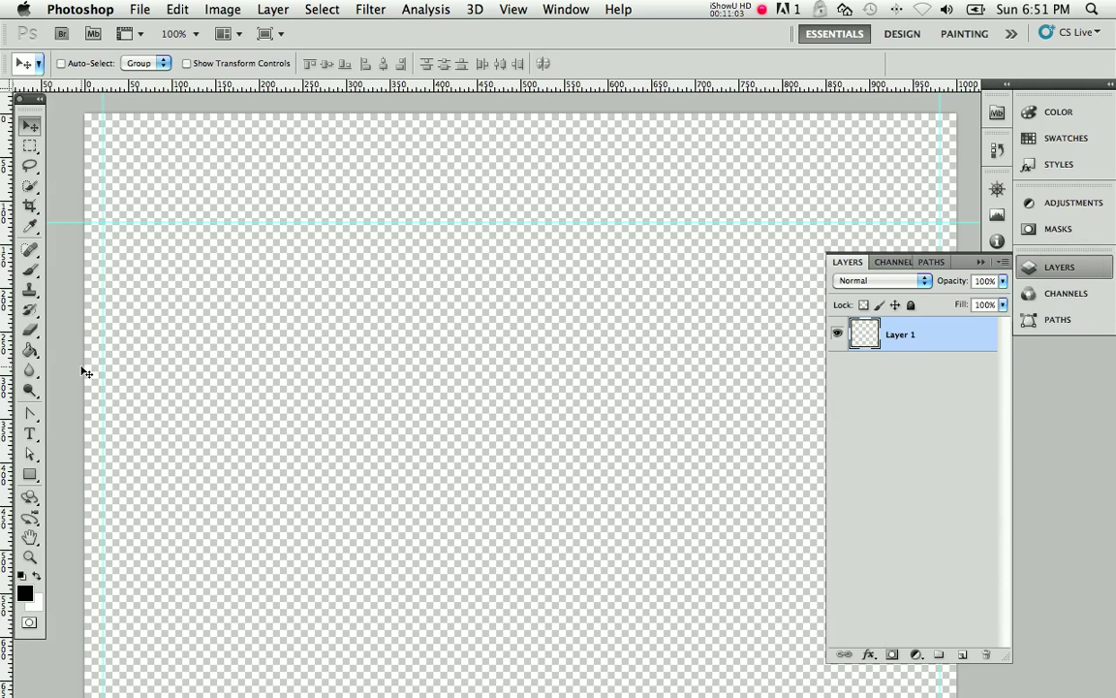
# Draw a black square about 94 px wide near the canvas's upper-left corner, above the horizontal guide
pyautogui.click(30, 474)
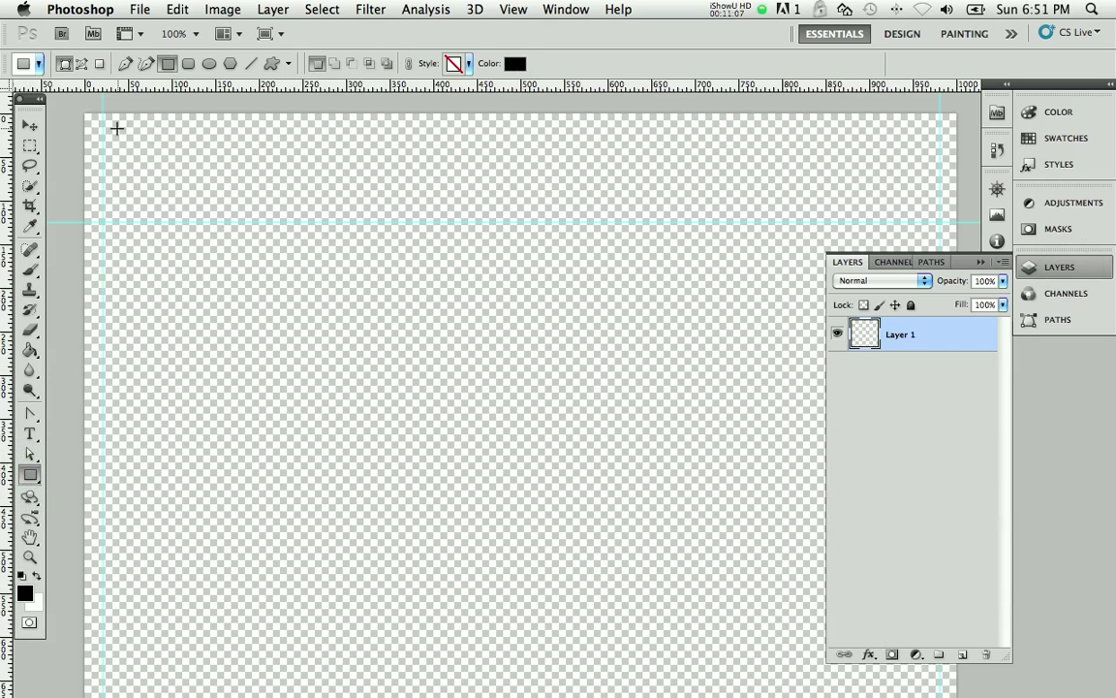
pyautogui.moveTo(116, 127); pyautogui.dragTo(231, 205)
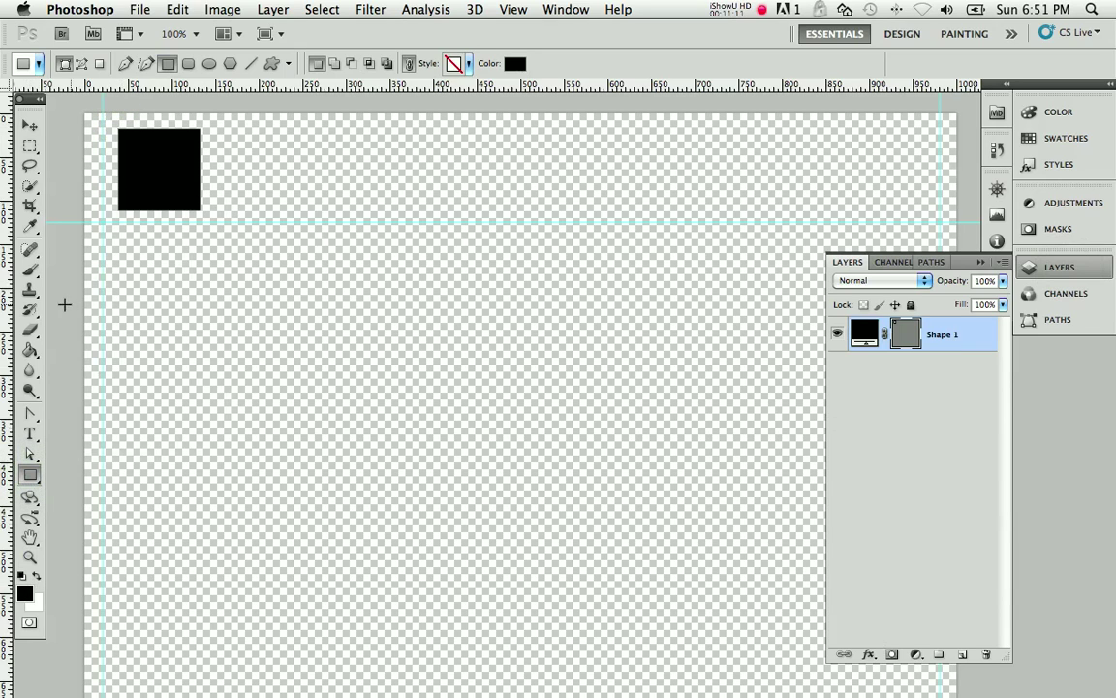
pyautogui.click(30, 435)
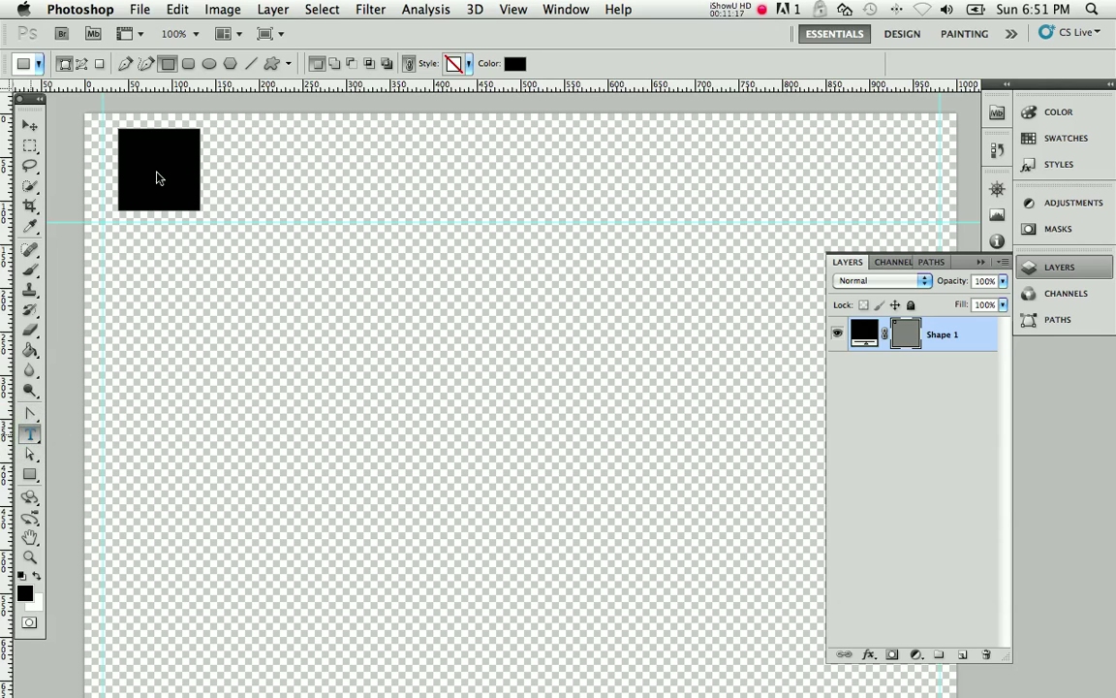
pyautogui.click(151, 175)
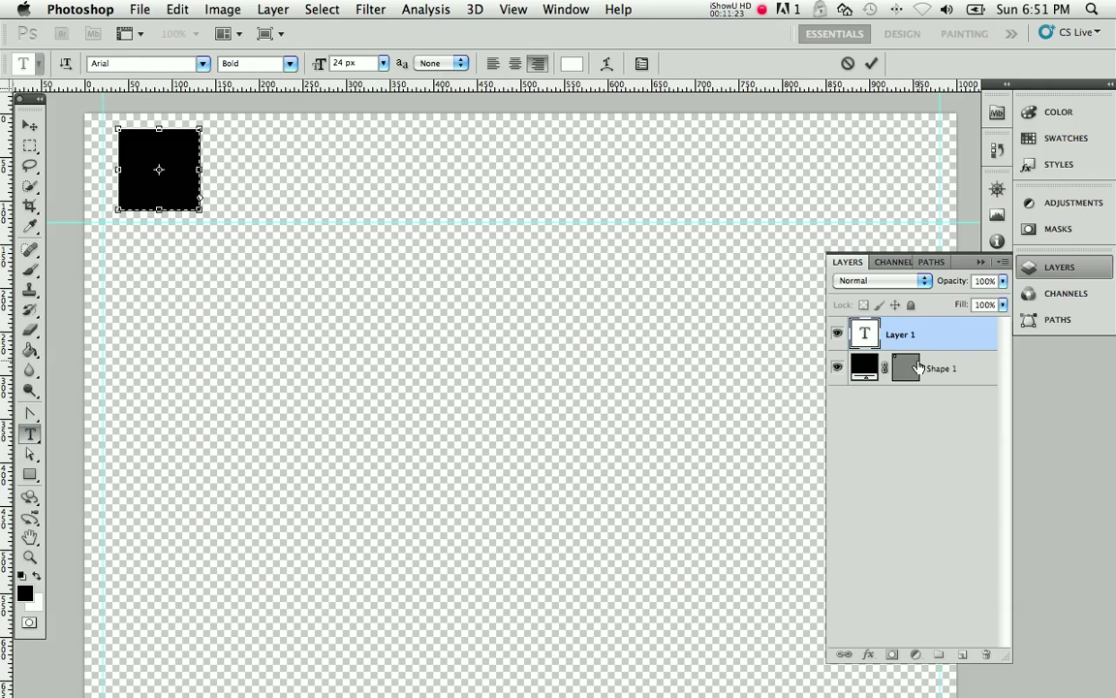
pyautogui.click(946, 423)
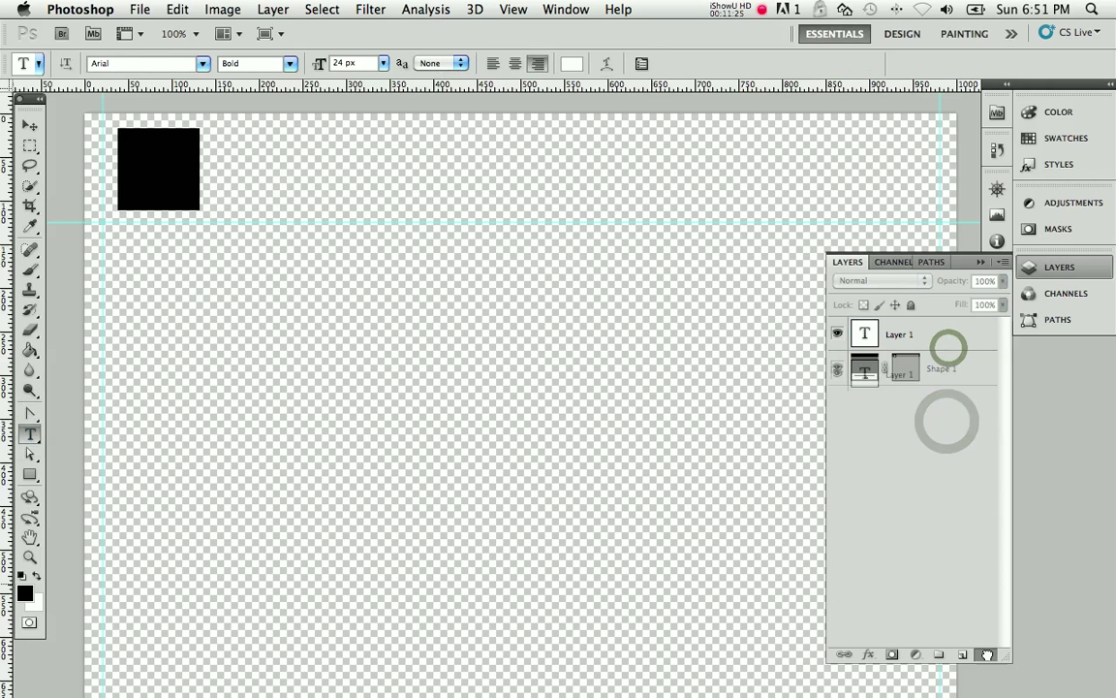
# Add the white text "W" beside the black square and move it onto the square's centre
pyautogui.click(30, 438)
pyautogui.click(259, 163)
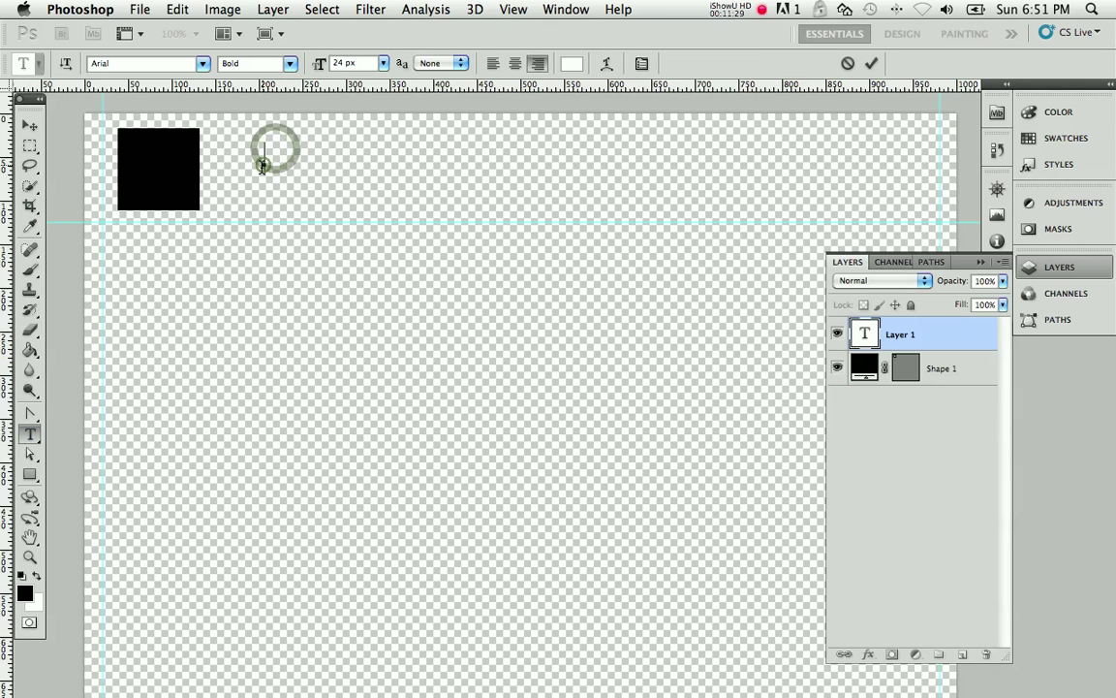
pyautogui.write('W')
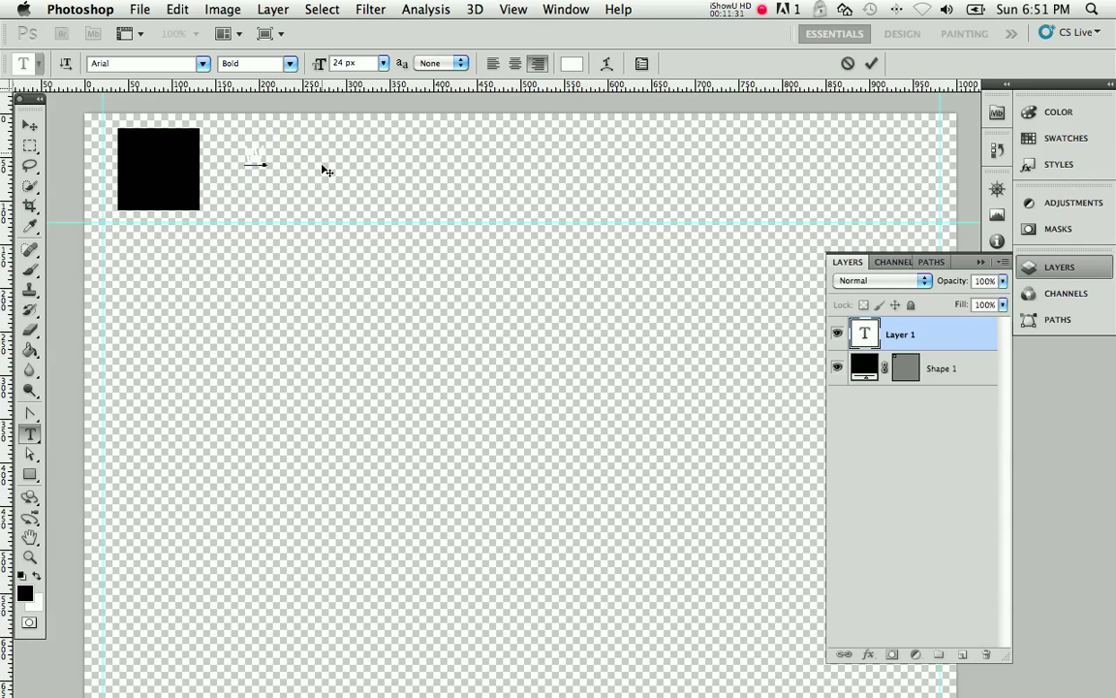
pyautogui.click(30, 125)
pyautogui.moveTo(260, 165); pyautogui.dragTo(161, 181)
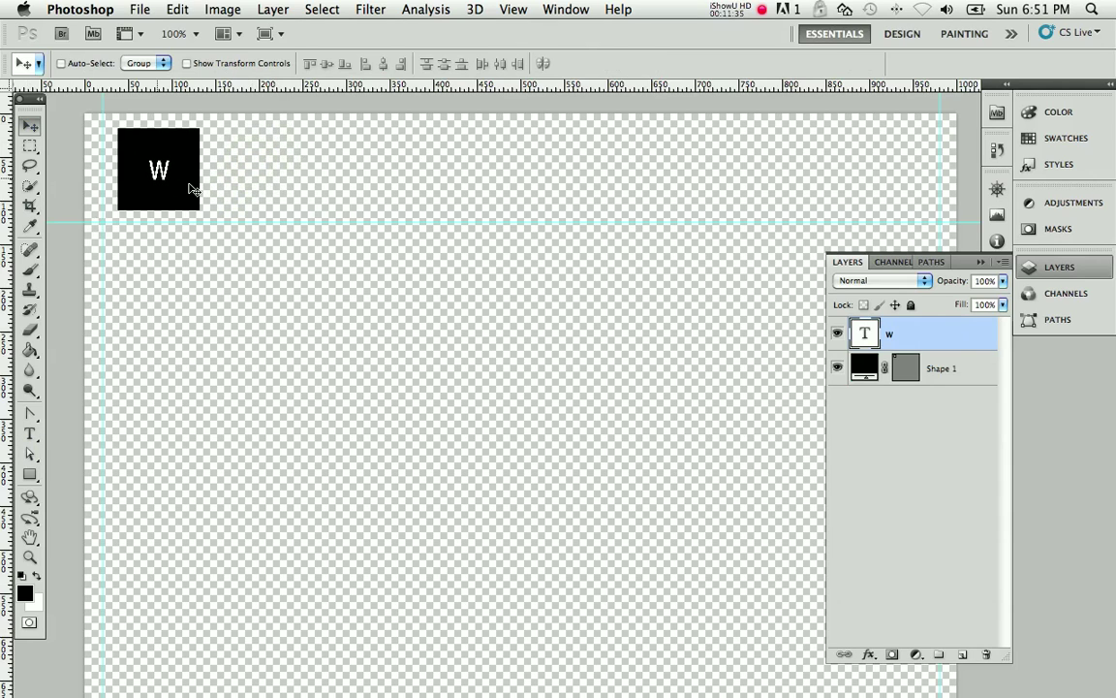
# Enlarge the letter W to a font size of 60 px
pyautogui.press('t')
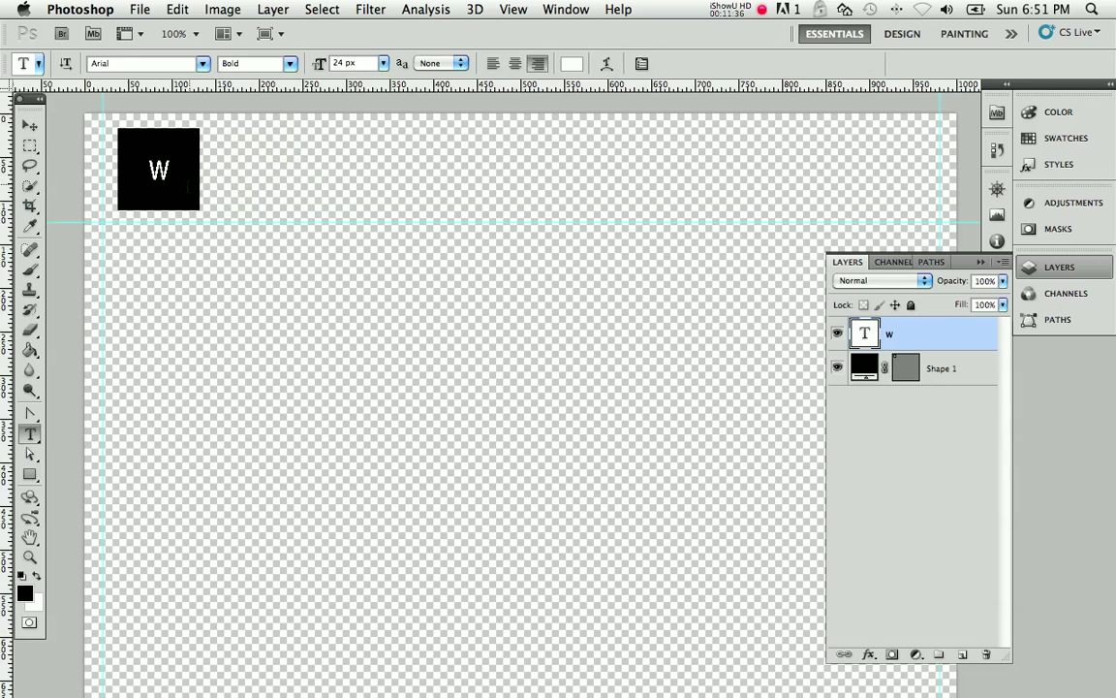
pyautogui.click(383, 65)
pyautogui.click(371, 268)
pyautogui.click(383, 64)
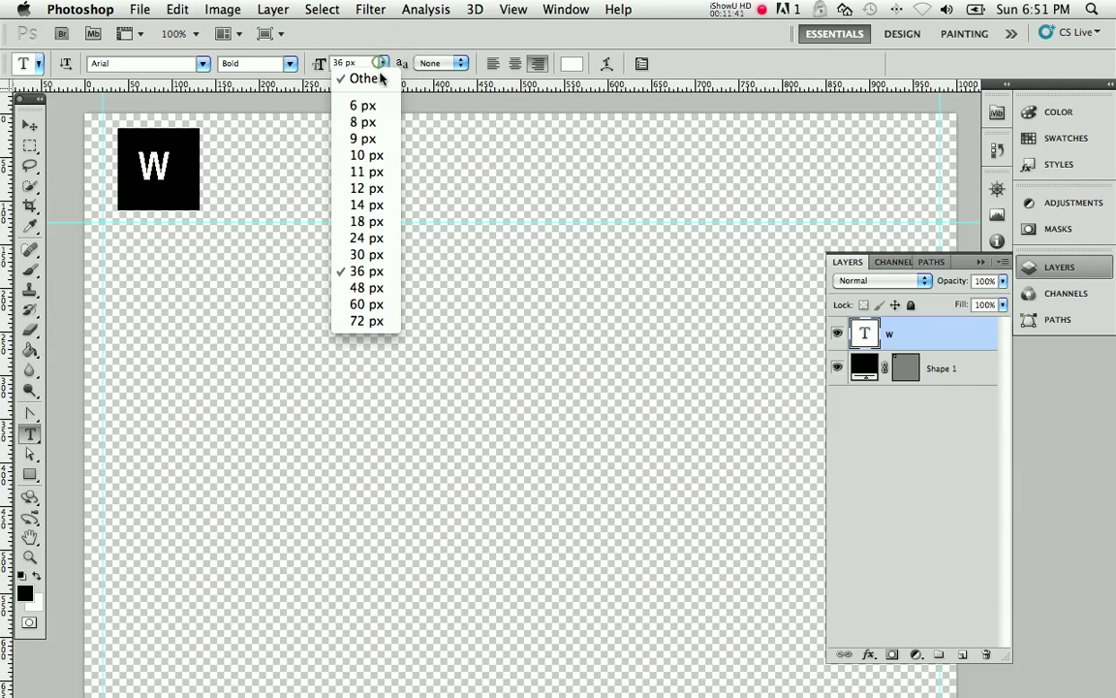
pyautogui.click(371, 304)
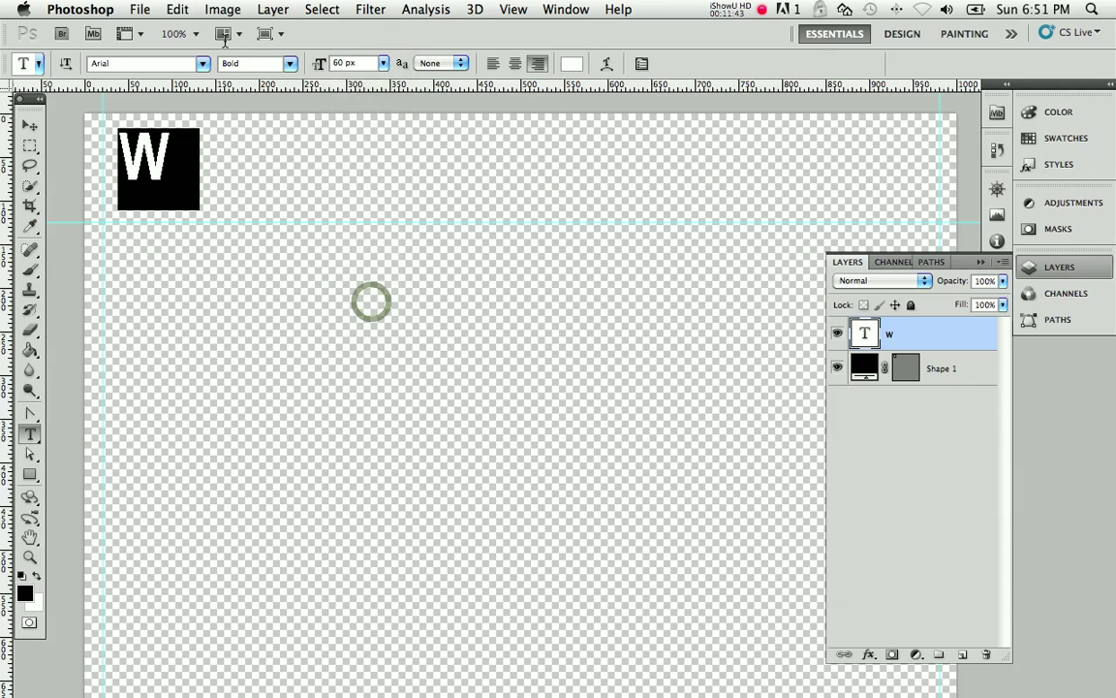
# Change the W's font to Edwardian Script ITC and shift the letter slightly downward on the square
pyautogui.click(200, 62)
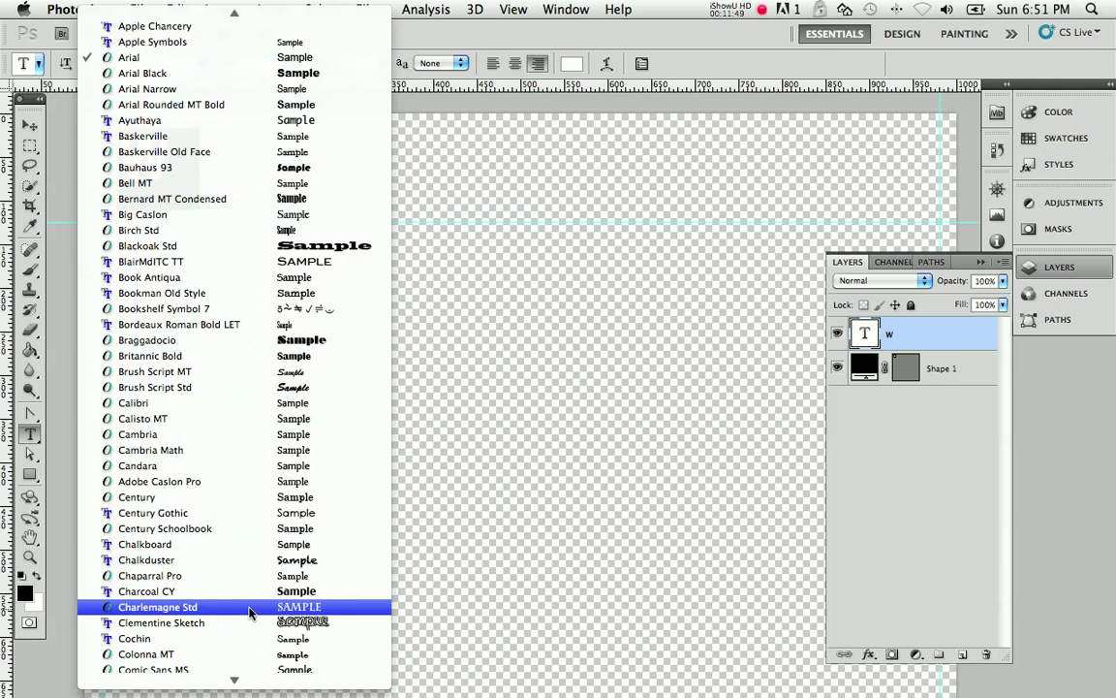
pyautogui.scroll(-5, 249, 612)
pyautogui.click(252, 575)
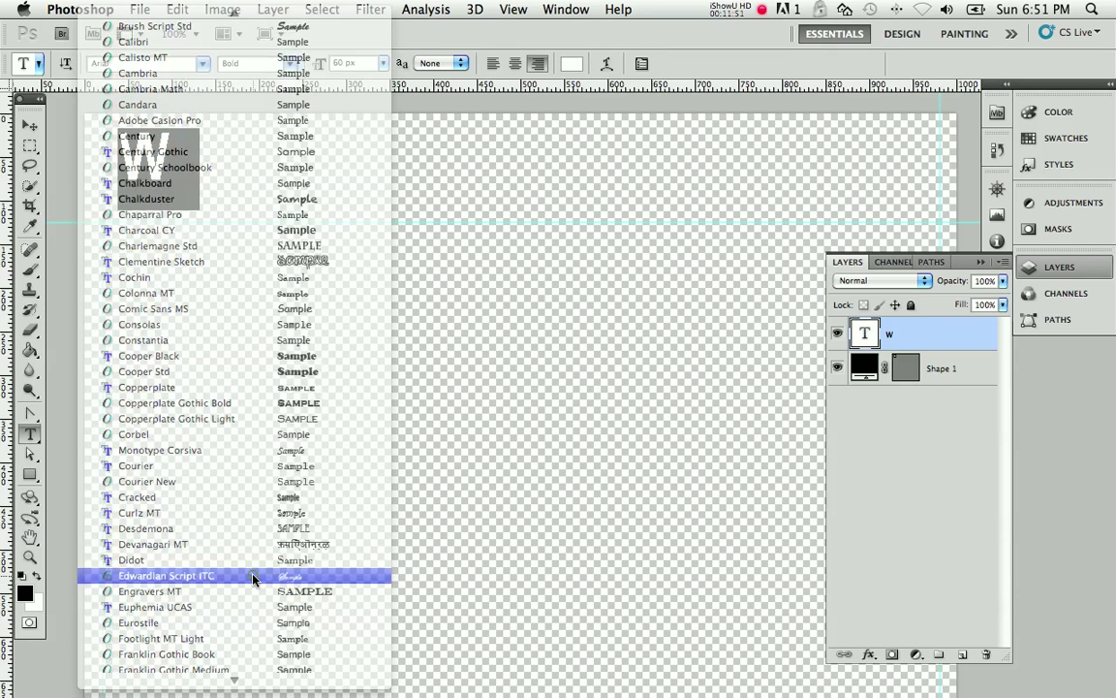
pyautogui.click(29, 124)
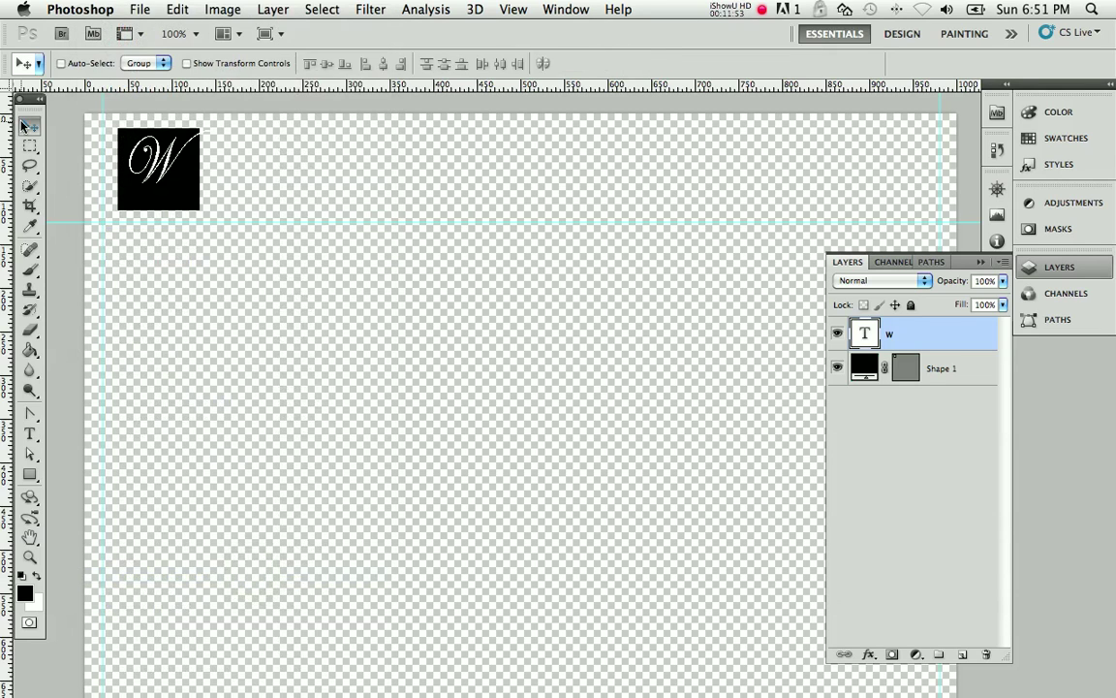
pyautogui.moveTo(146, 178); pyautogui.dragTo(154, 194)
# Replace the square with a black circle about 104 px in diameter centred on the W, placed beneath the W layer
pyautogui.moveTo(986, 366); pyautogui.dragTo(981, 650)
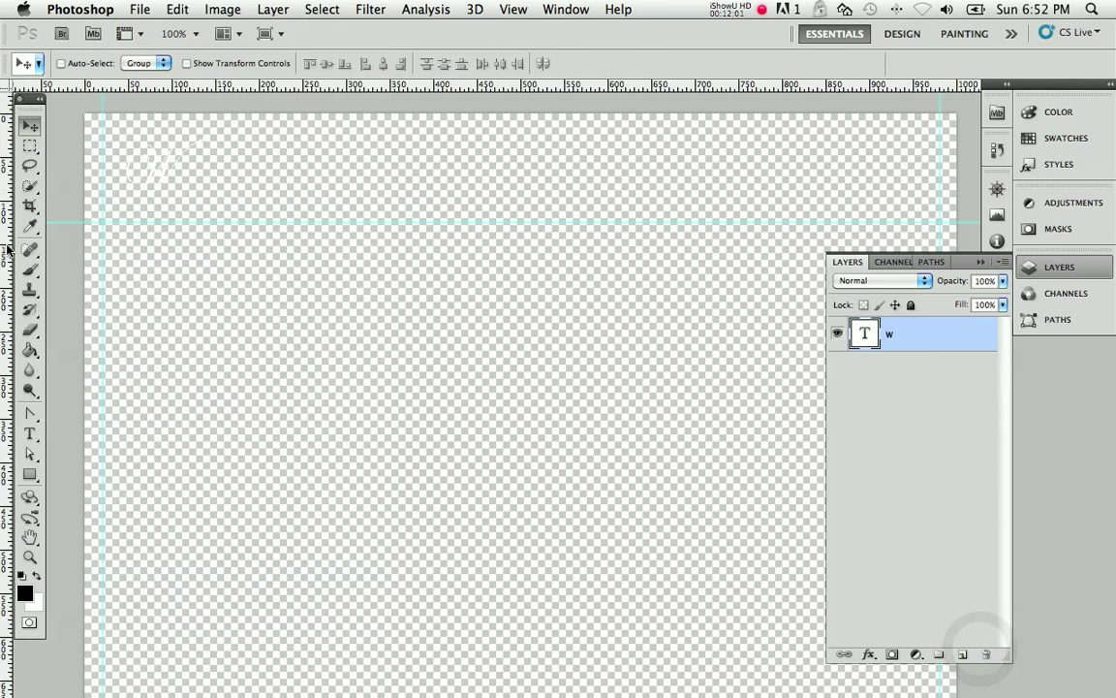
pyautogui.moveTo(28, 476); pyautogui.dragTo(90, 506)
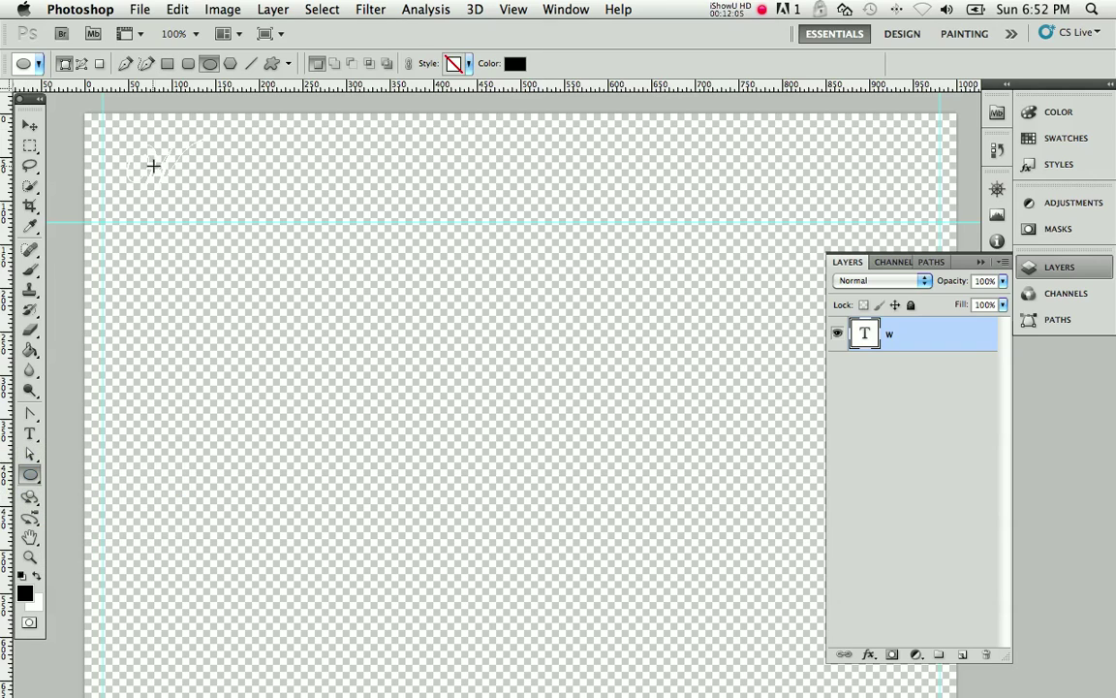
pyautogui.moveTo(158, 165); pyautogui.dragTo(199, 224)
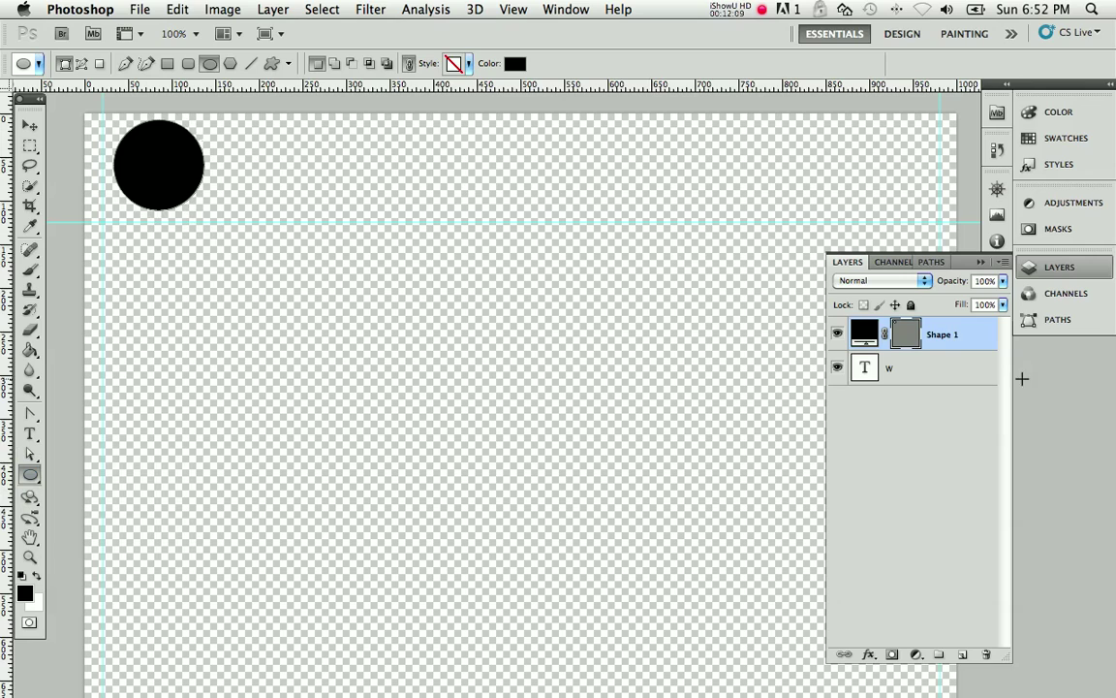
pyautogui.moveTo(995, 336); pyautogui.dragTo(965, 400)
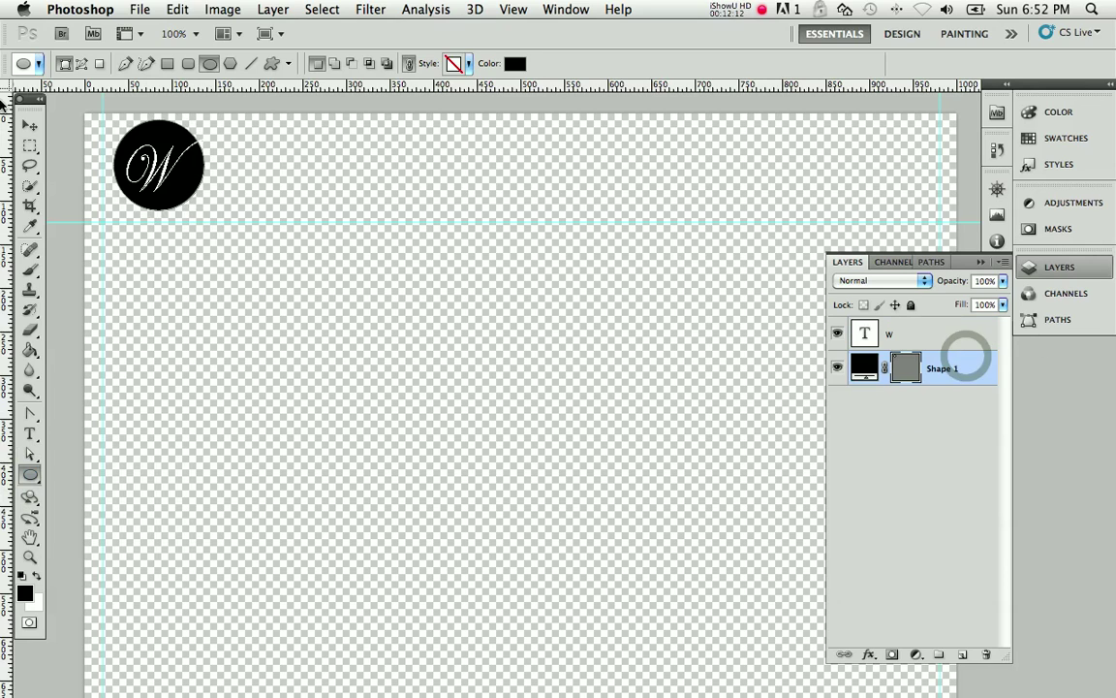
# Give the black circle a 3 px outside stroke in white (#ffffff)
pyautogui.doubleClick(962, 368)
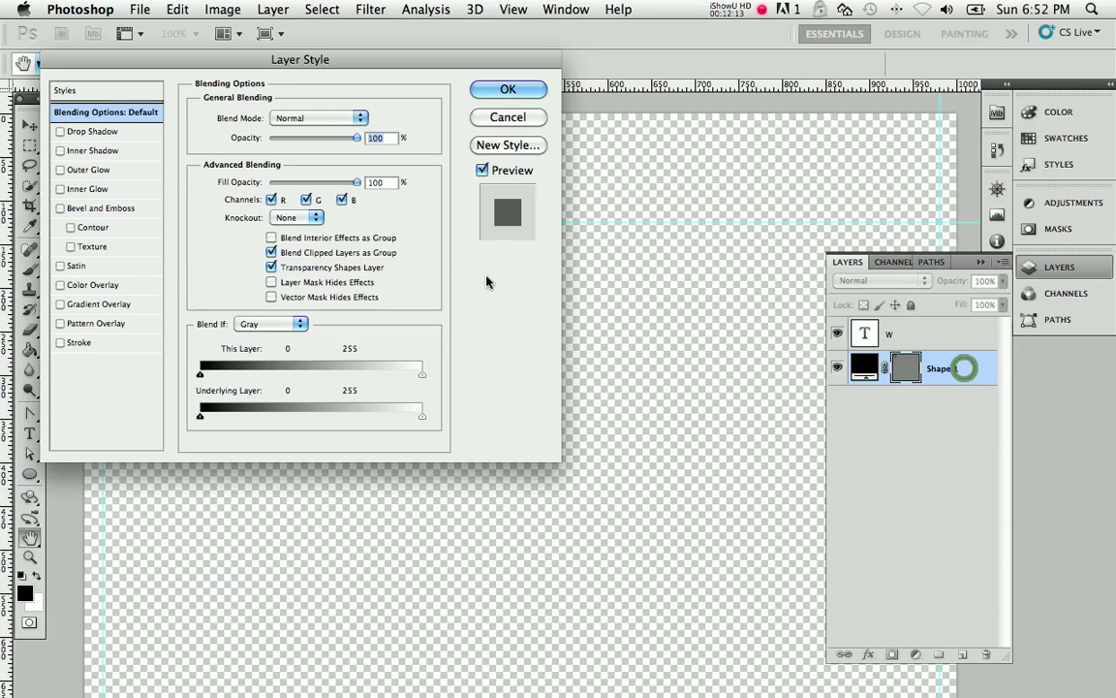
pyautogui.moveTo(242, 59); pyautogui.dragTo(550, 198)
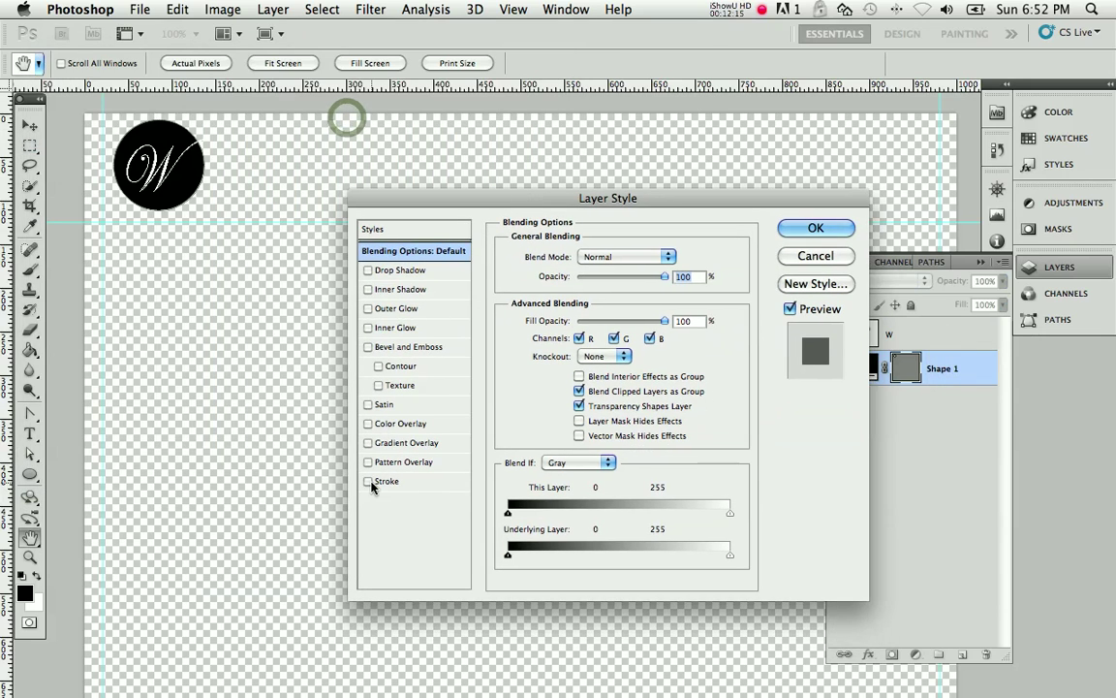
pyautogui.click(369, 482)
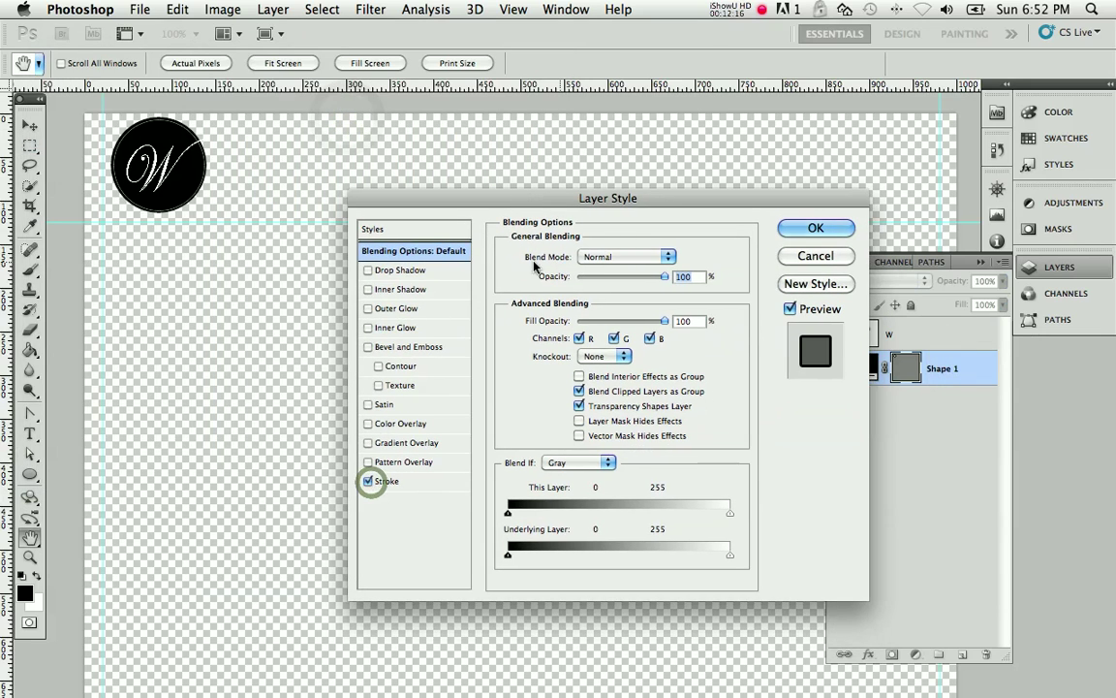
pyautogui.click(389, 480)
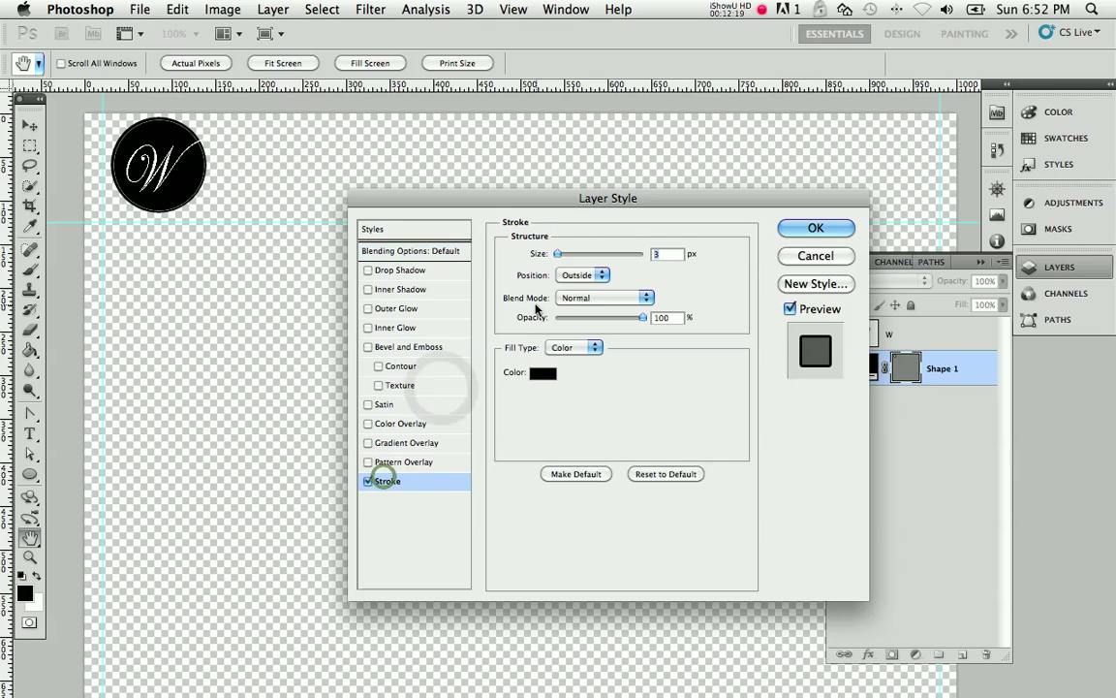
pyautogui.click(542, 373)
pyautogui.moveTo(549, 323); pyautogui.dragTo(553, 224)
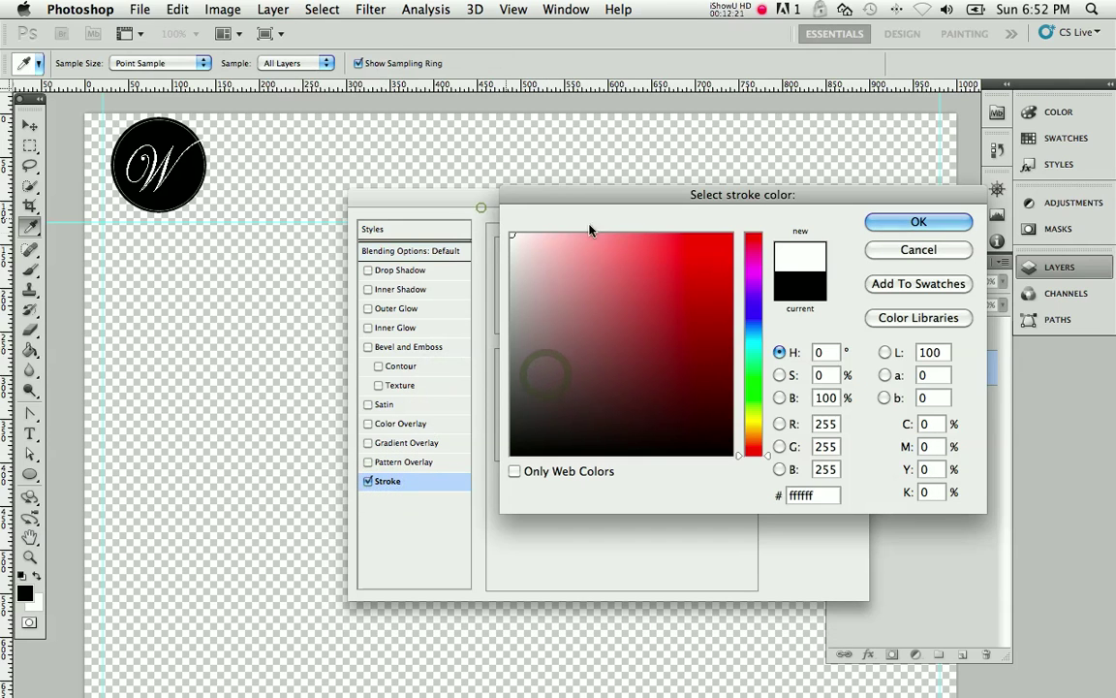
pyautogui.click(908, 221)
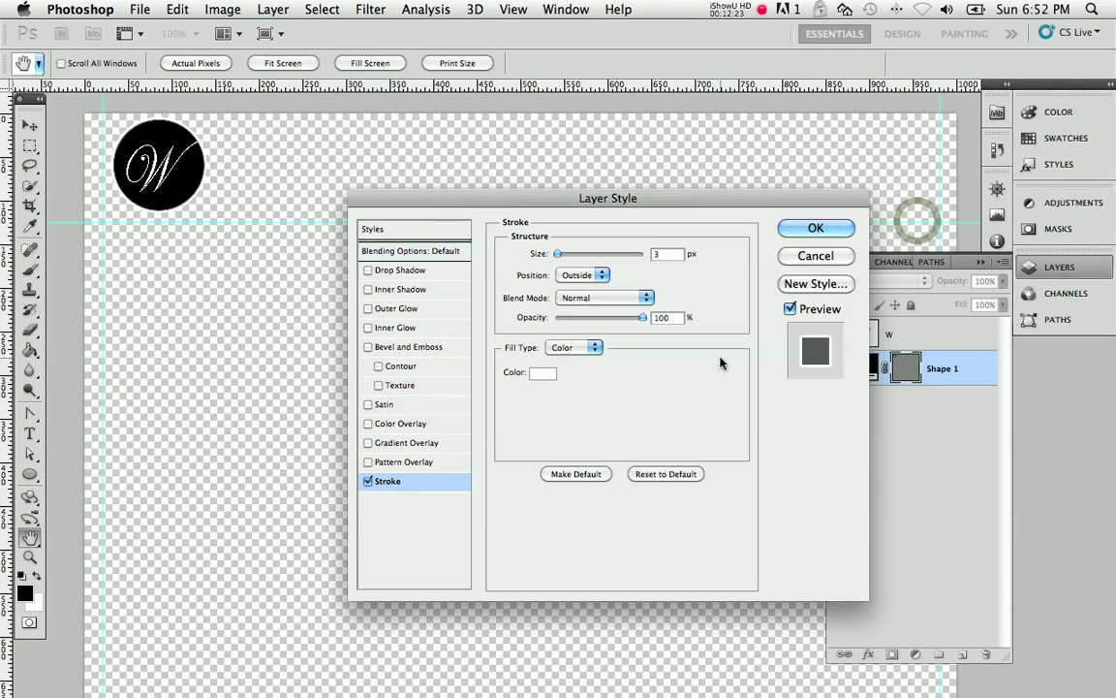
pyautogui.click(843, 233)
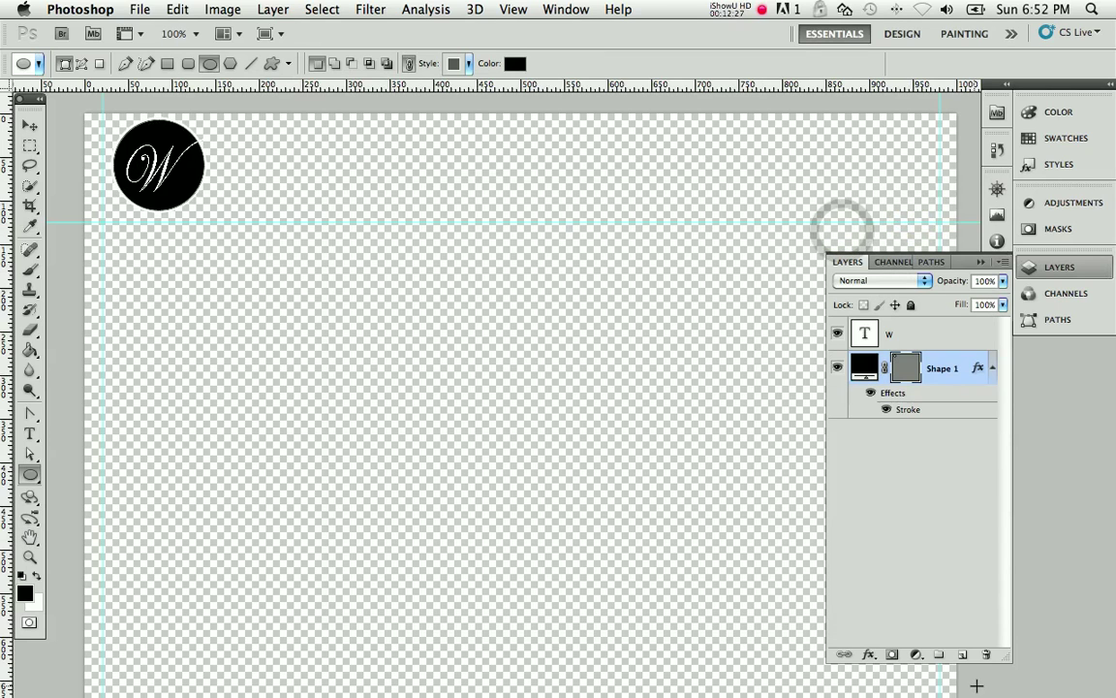
# Add a new layer beneath all the others and set the foreground colour to blue #718ad2
pyautogui.click(962, 655)
pyautogui.moveTo(938, 365); pyautogui.dragTo(904, 468)
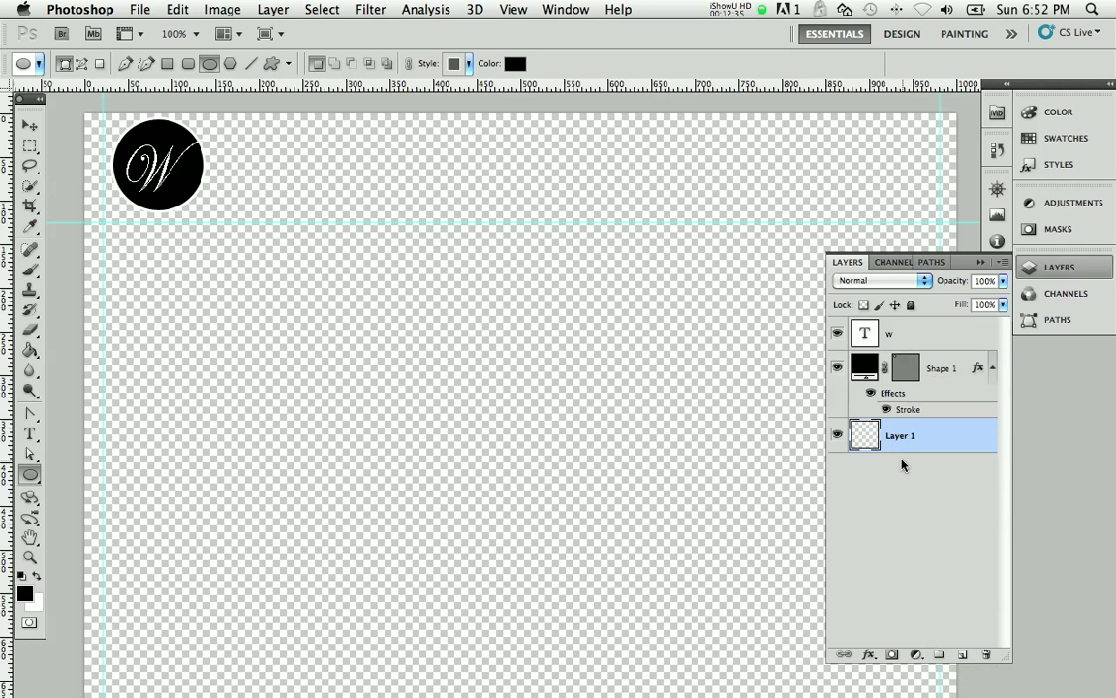
pyautogui.click(24, 592)
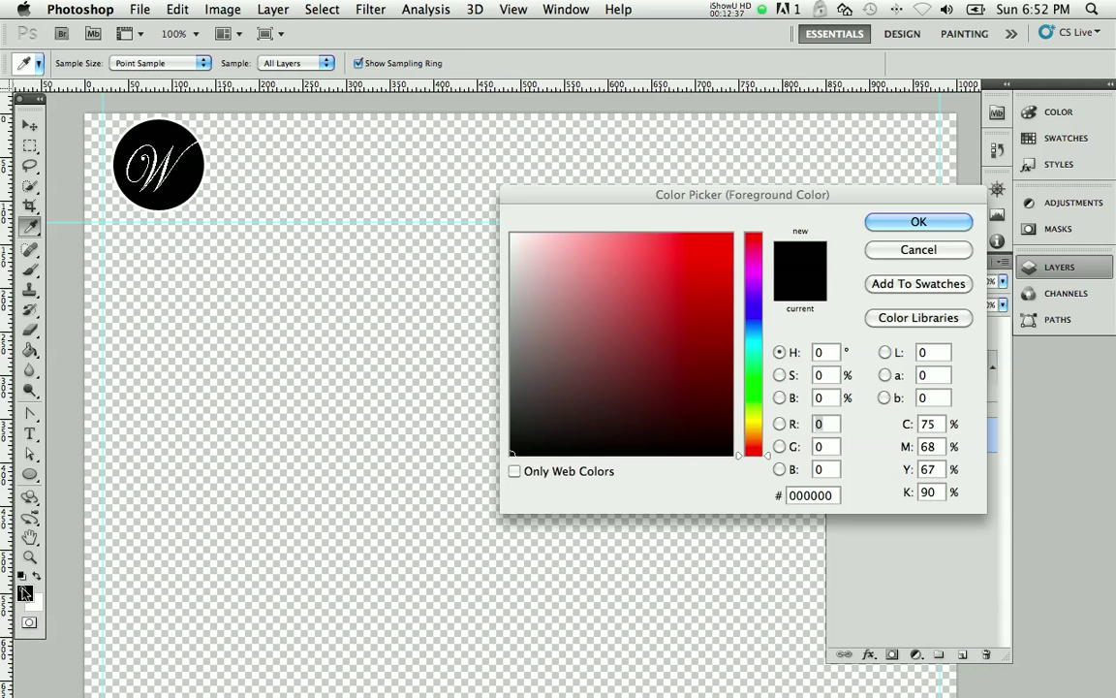
pyautogui.moveTo(759, 332)
pyautogui.mouseDown()
pyautogui.moveTo(728, 285)
pyautogui.moveTo(731, 248)
pyautogui.moveTo(646, 292)
pyautogui.moveTo(620, 280)
pyautogui.moveTo(609, 250)
pyautogui.moveTo(610, 273)
pyautogui.mouseUp()
pyautogui.click(727, 301)
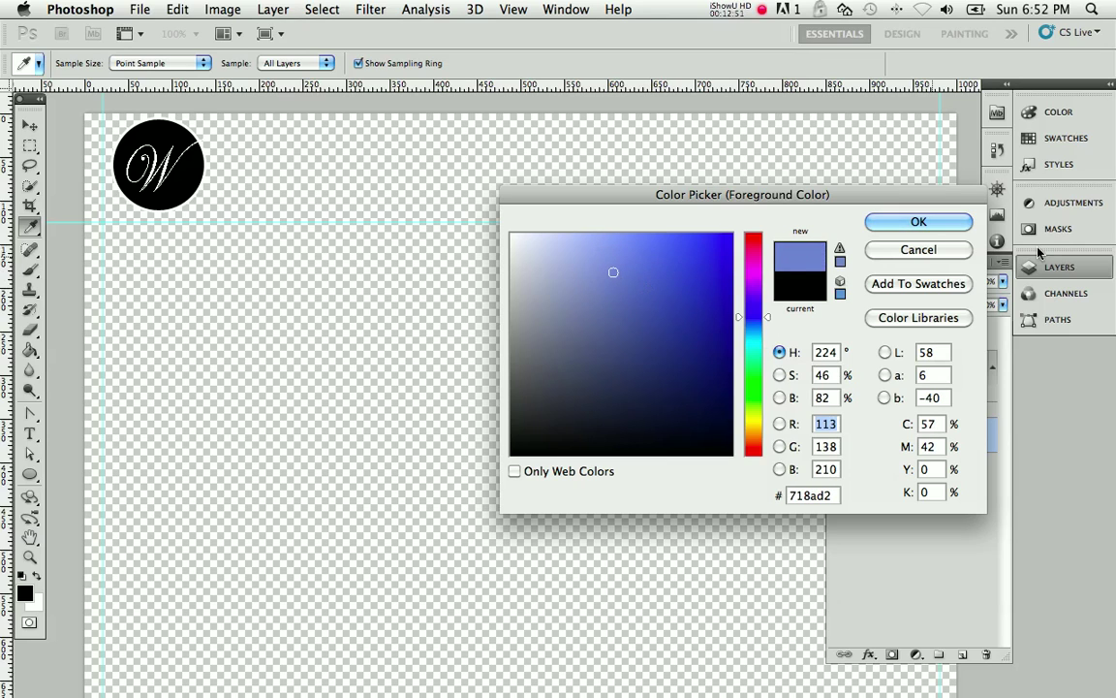
pyautogui.click(899, 222)
pyautogui.press('u')
# Fill the new bottom layer with the foreground colour at 100% opacity in Normal mode
pyautogui.click(177, 9)
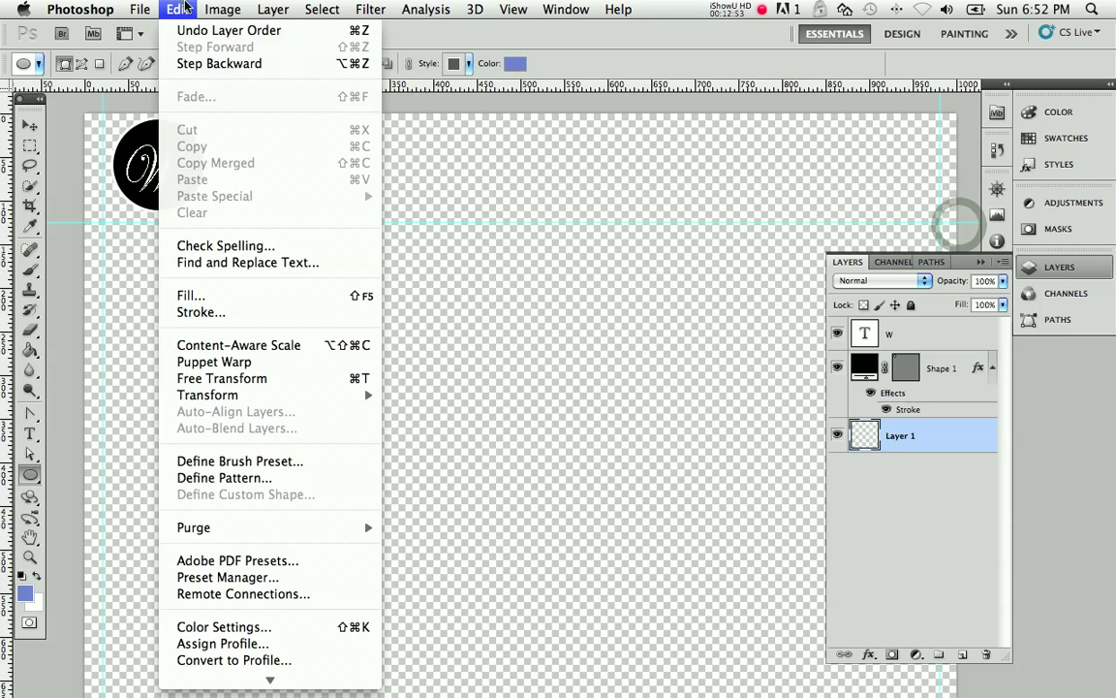
pyautogui.click(211, 299)
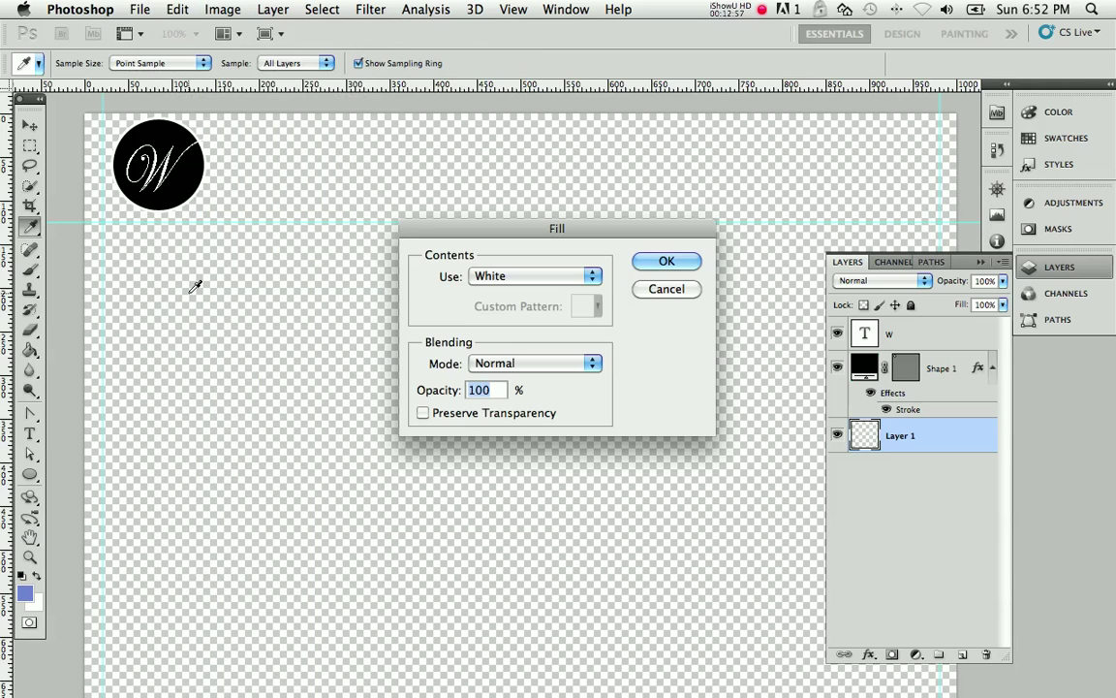
pyautogui.click(586, 275)
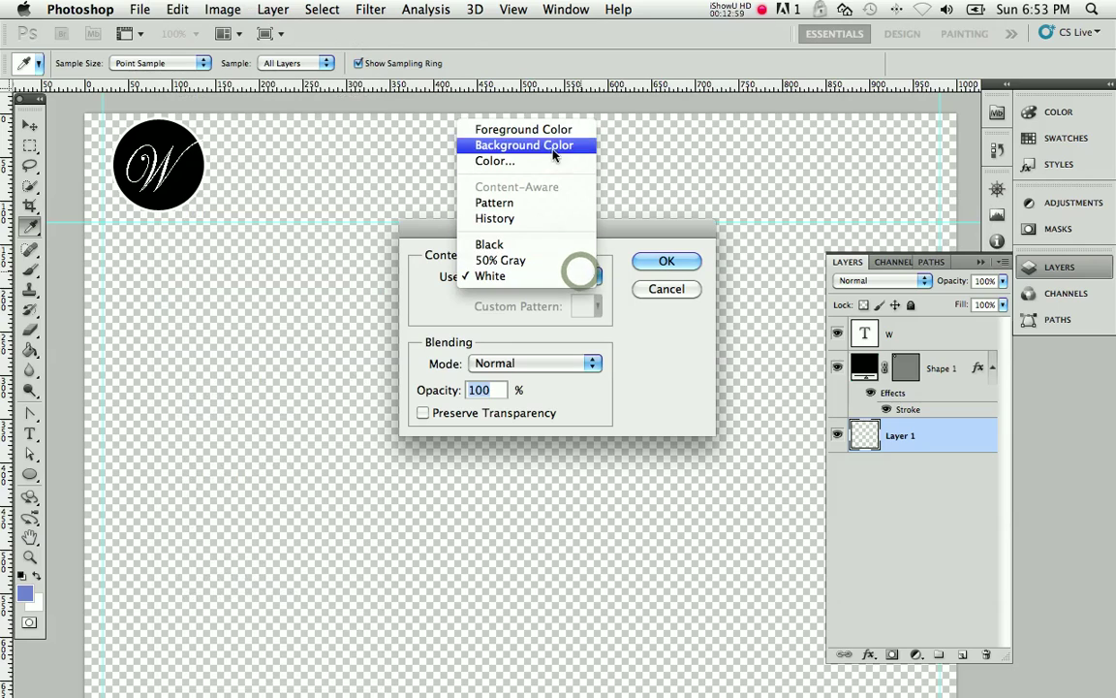
pyautogui.click(549, 122)
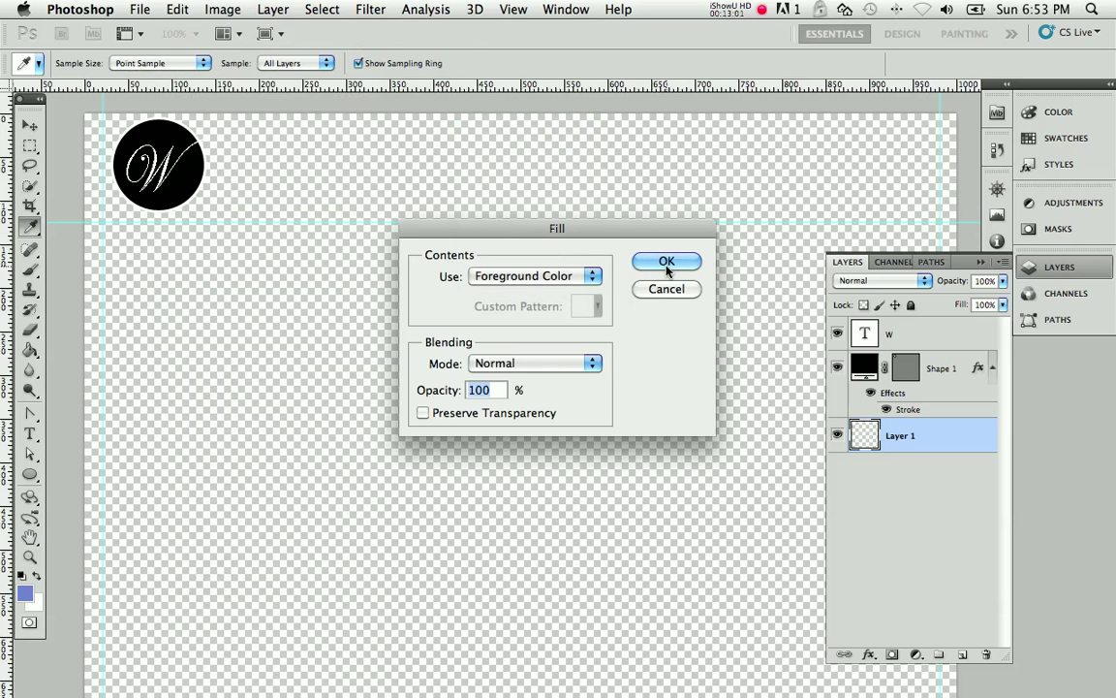
pyautogui.click(665, 261)
pyautogui.press('u')
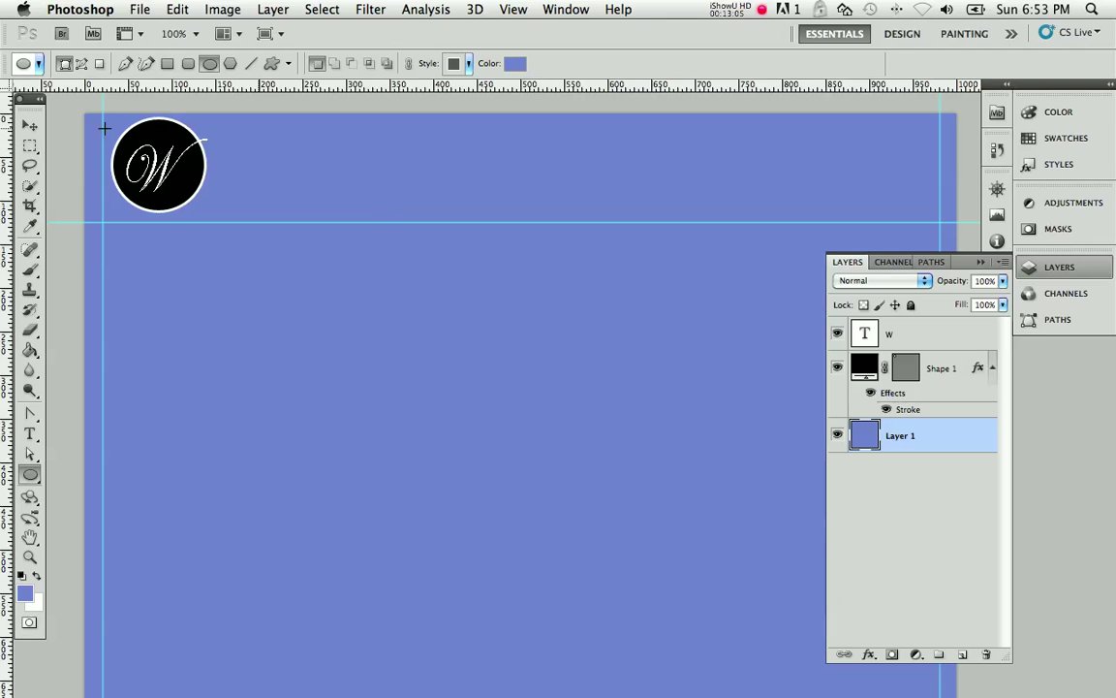
# Move the W about 10 px to the left so its flourish stays inside the circle
pyautogui.click(28, 124)
pyautogui.click(949, 335)
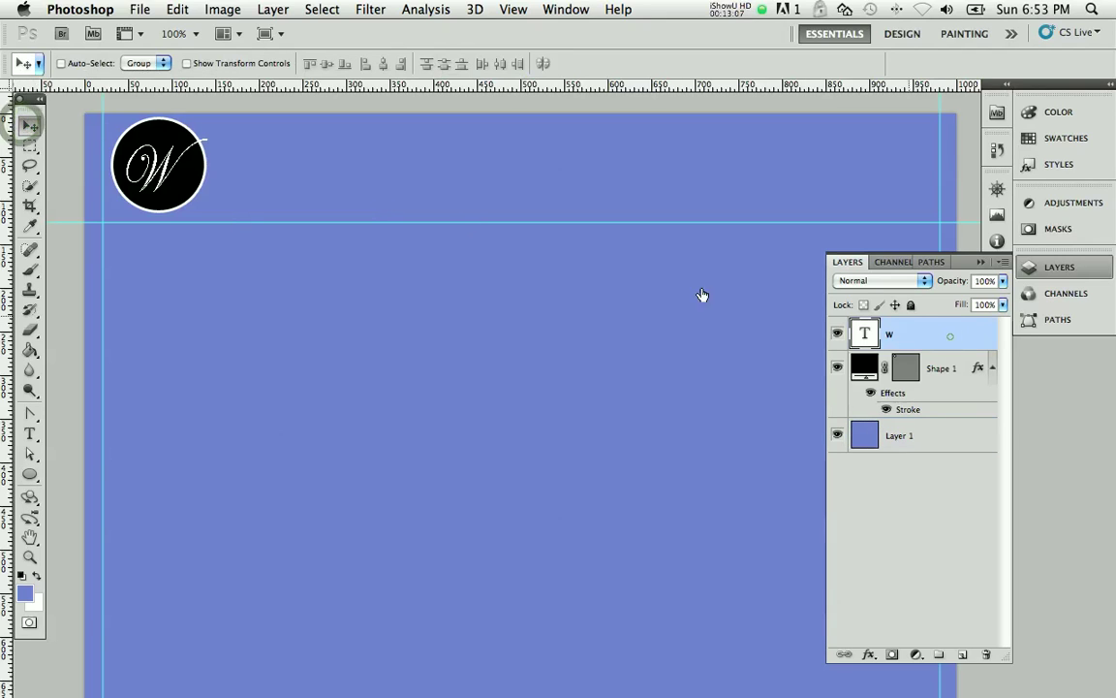
pyautogui.moveTo(152, 167); pyautogui.dragTo(145, 169)
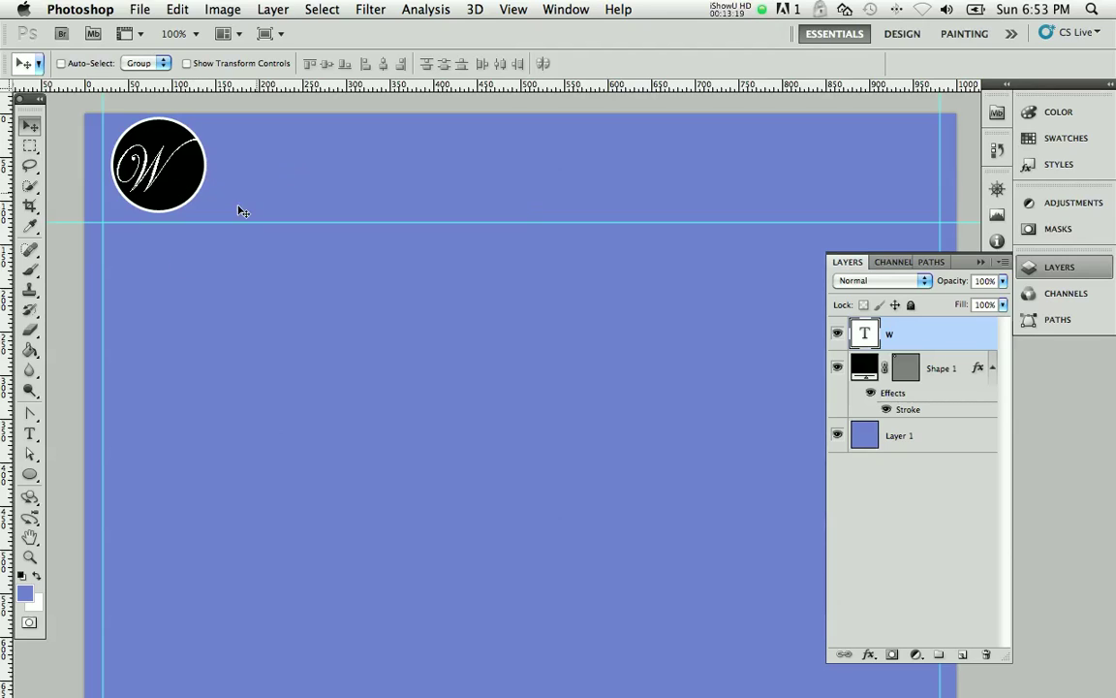
# Add left-aligned white text "Weisbrod Imaging" in Edwardian Script ITC at 60 px and place it beside the circular logo
pyautogui.click(31, 437)
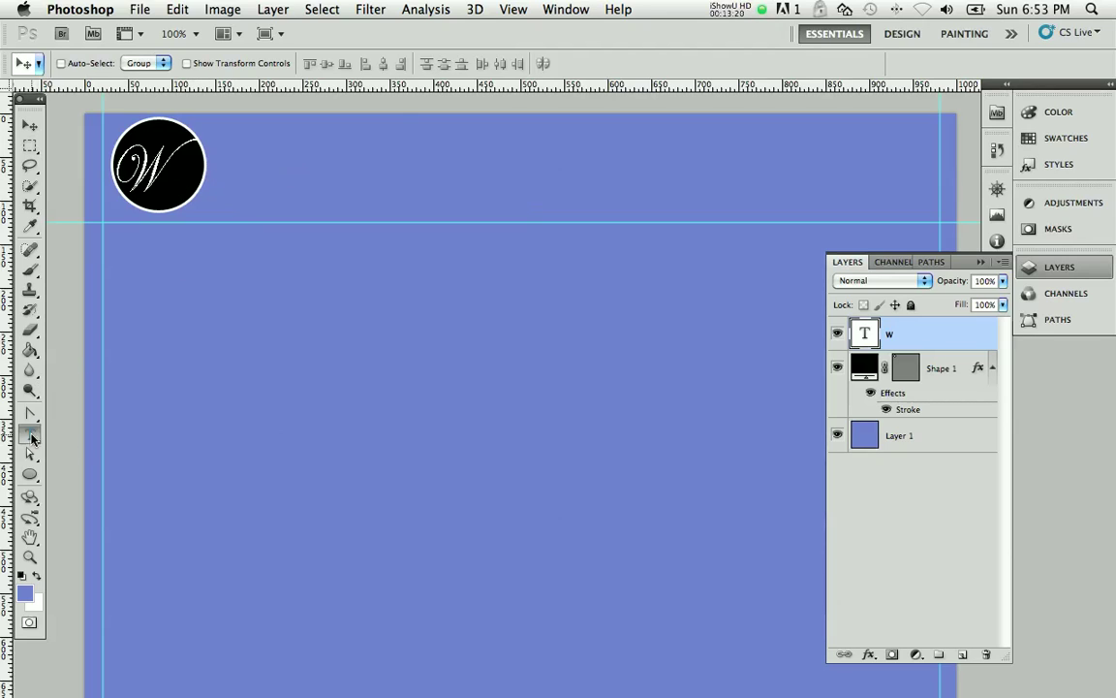
pyautogui.click(256, 170)
pyautogui.write('Weisbrod Imaging')
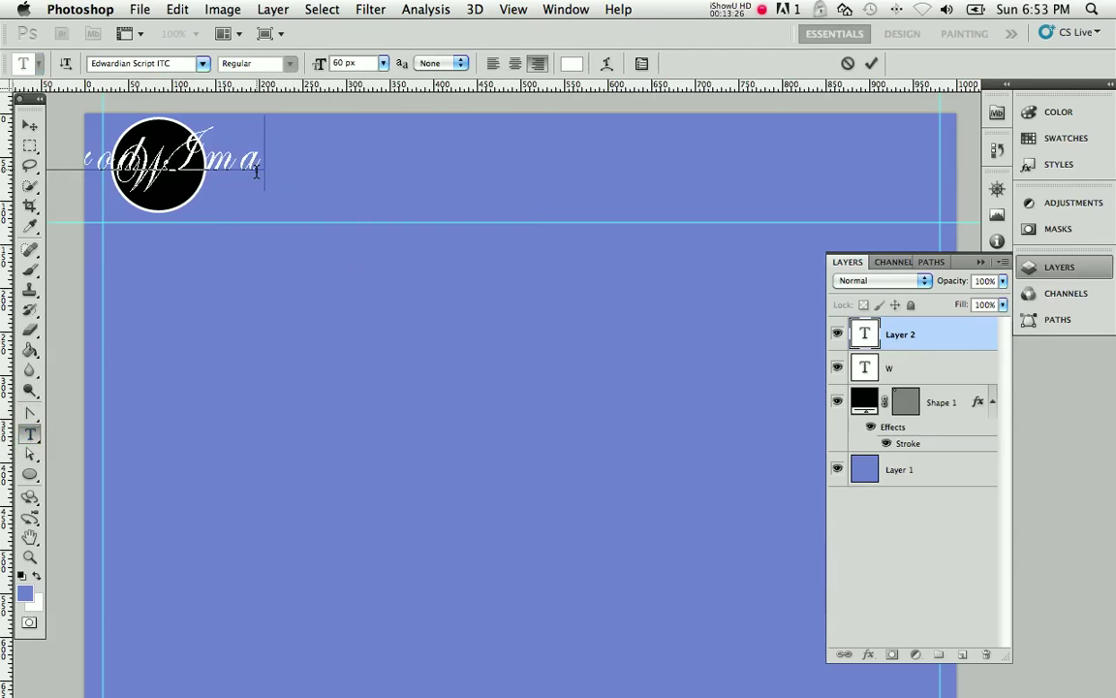
pyautogui.click(493, 63)
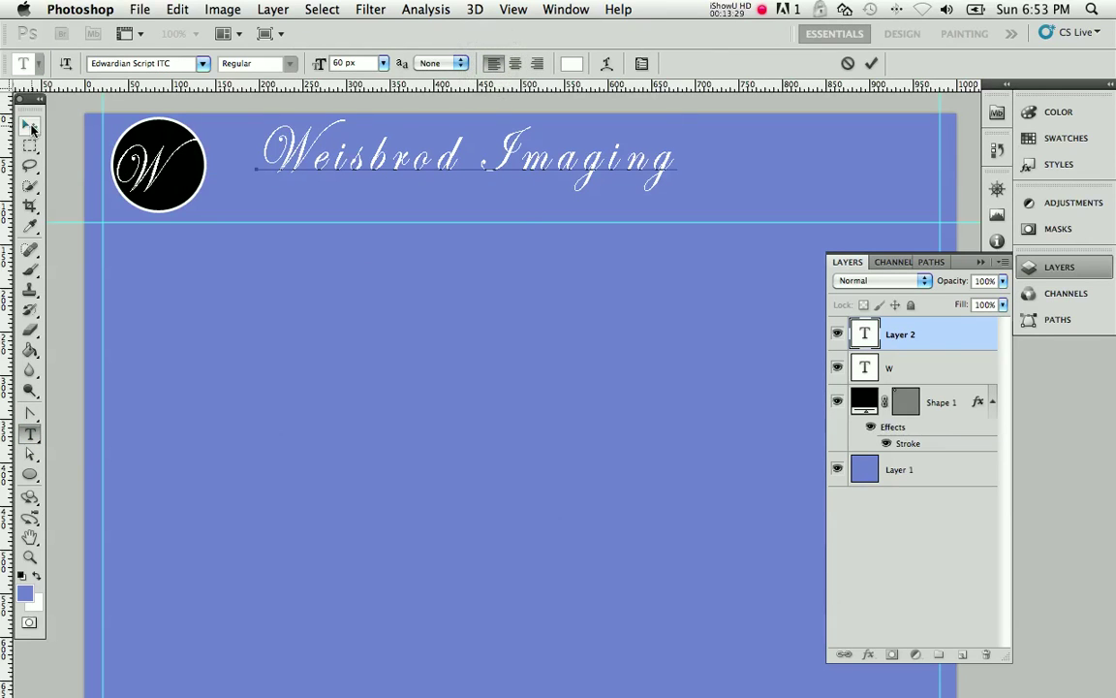
pyautogui.click(29, 125)
pyautogui.moveTo(405, 156); pyautogui.dragTo(352, 175)
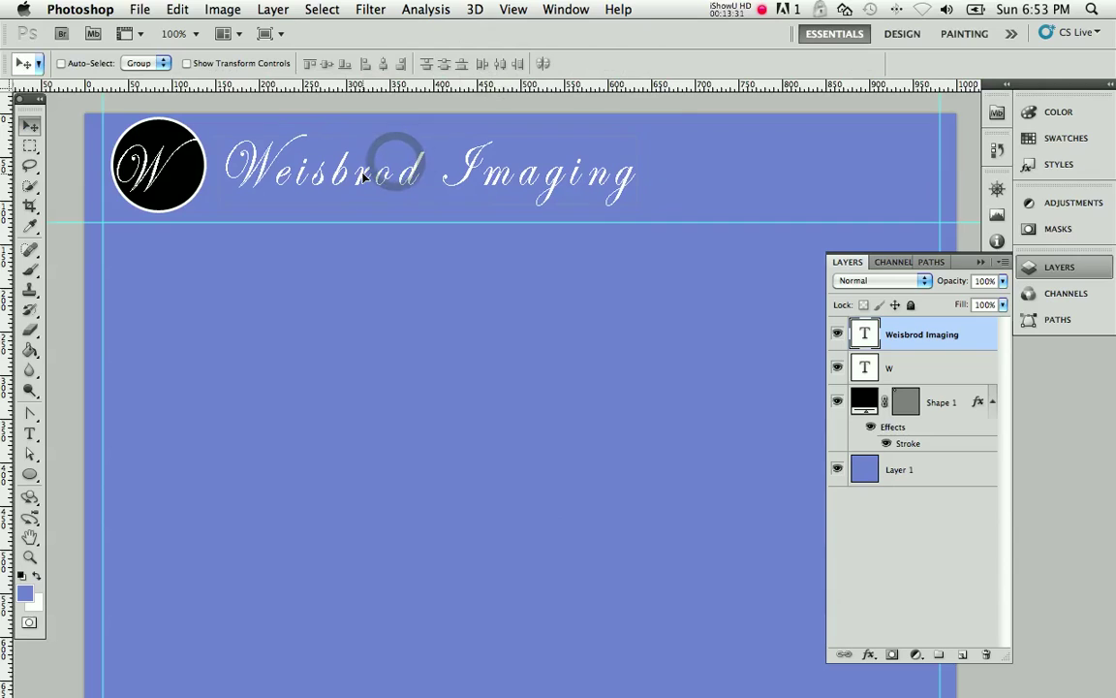
# Delete the initial W from the title text and move the remaining "eisbrod Imaging" close against the logo circle
pyautogui.press('t')
pyautogui.click(277, 178)
pyautogui.press('BackSpace')
pyautogui.click(29, 124)
pyautogui.moveTo(351, 184); pyautogui.dragTo(347, 181)
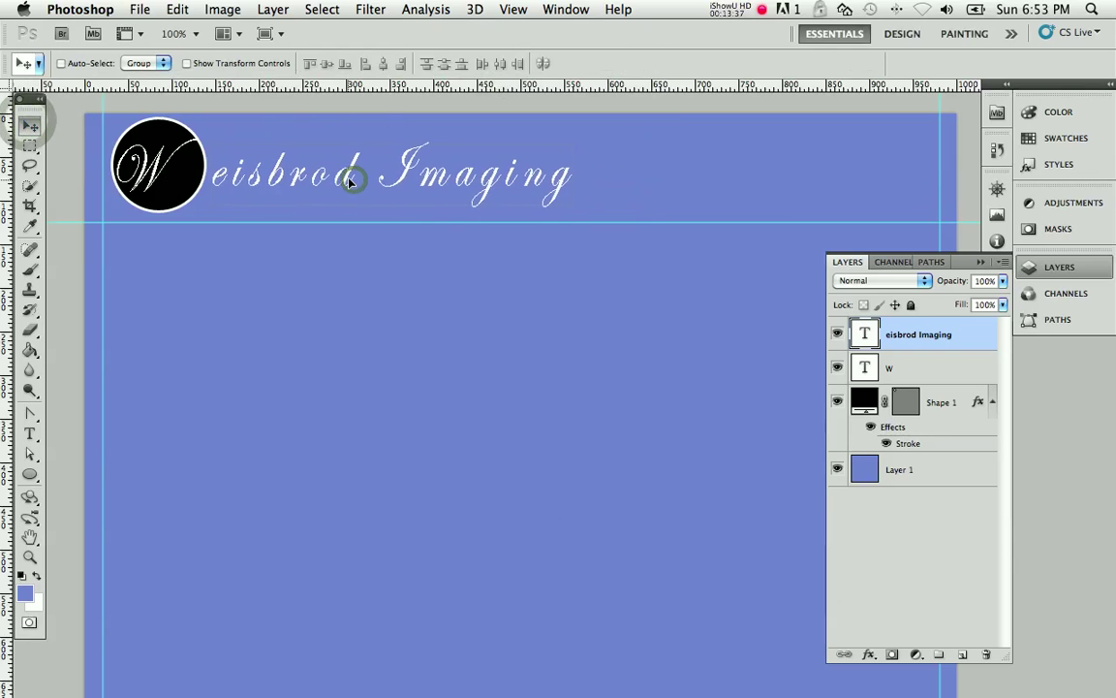
# Give the "eisbrod Imaging" text a Multiply drop shadow with 75% opacity, 120° angle, 5 px distance and 5 px size
pyautogui.doubleClick(981, 333)
pyautogui.click(387, 277)
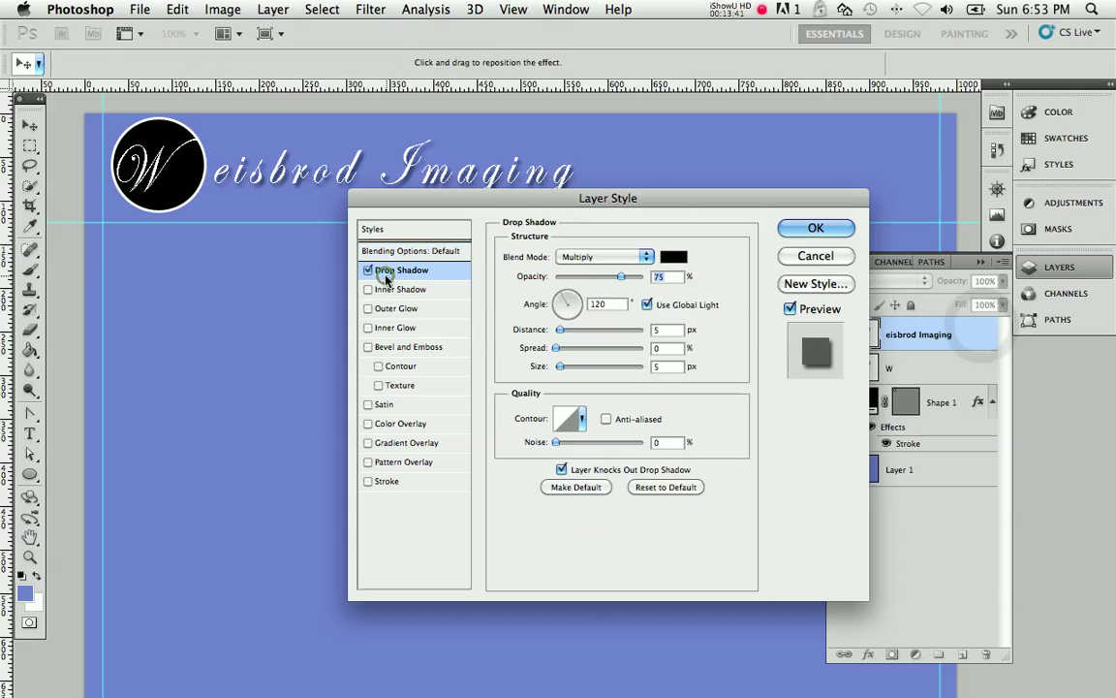
pyautogui.click(840, 223)
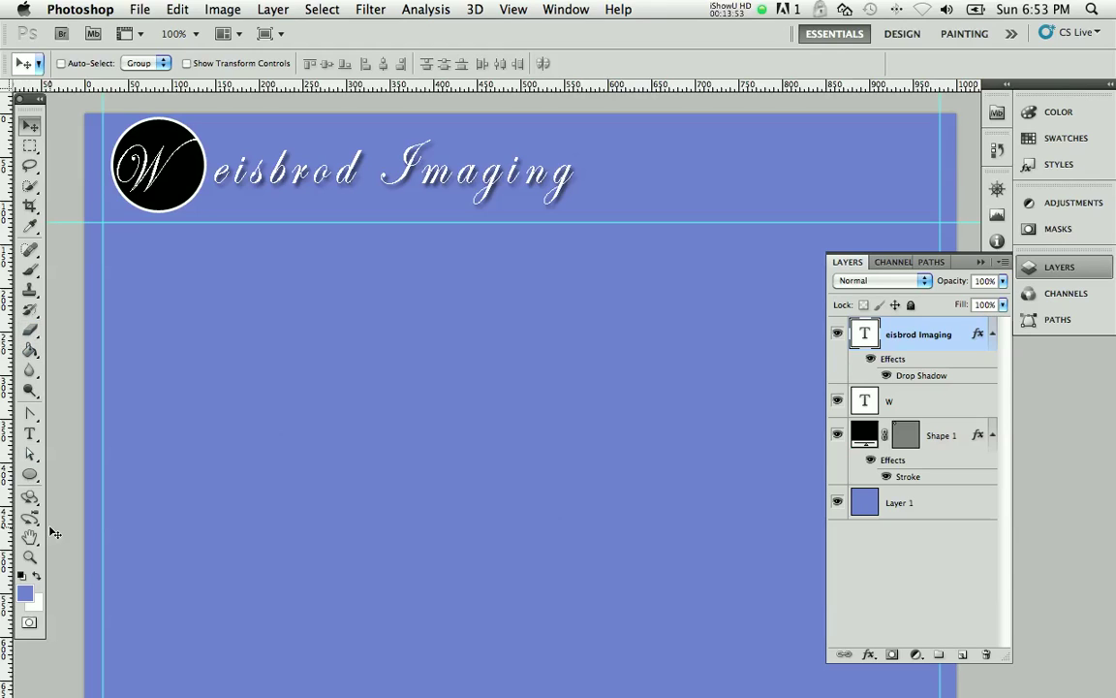
# Draw a thin rectangle shape just below the upper horizontal guide, extending past both sides of the canvas
pyautogui.click(30, 474)
pyautogui.click(101, 470)
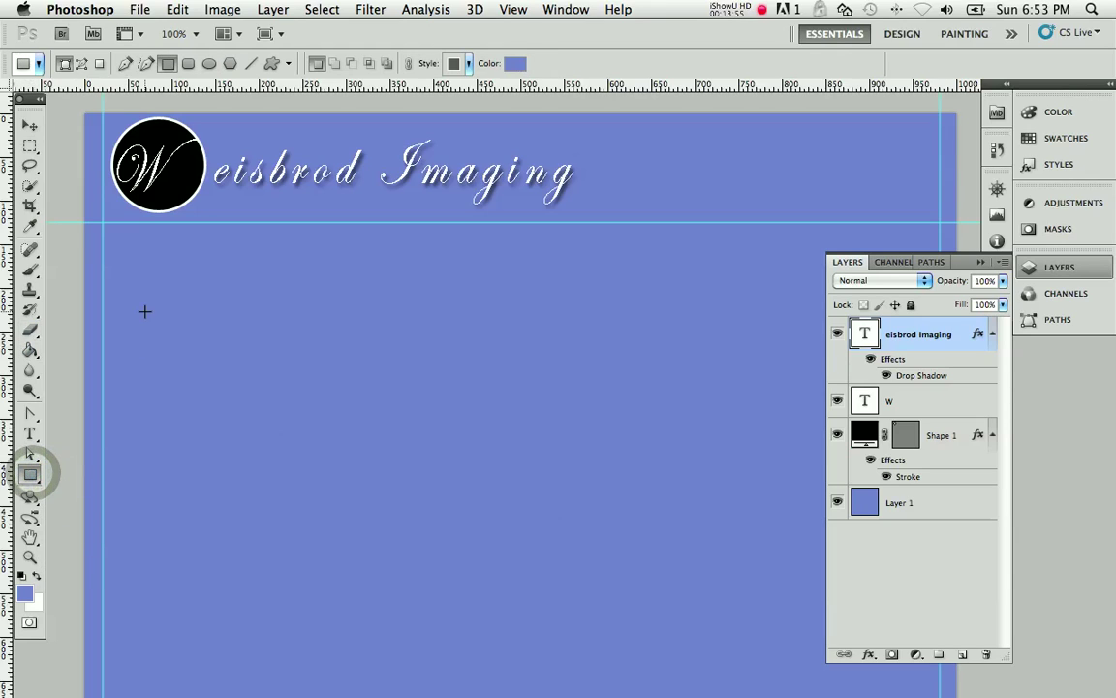
pyautogui.moveTo(266, 307); pyautogui.dragTo(226, 290)
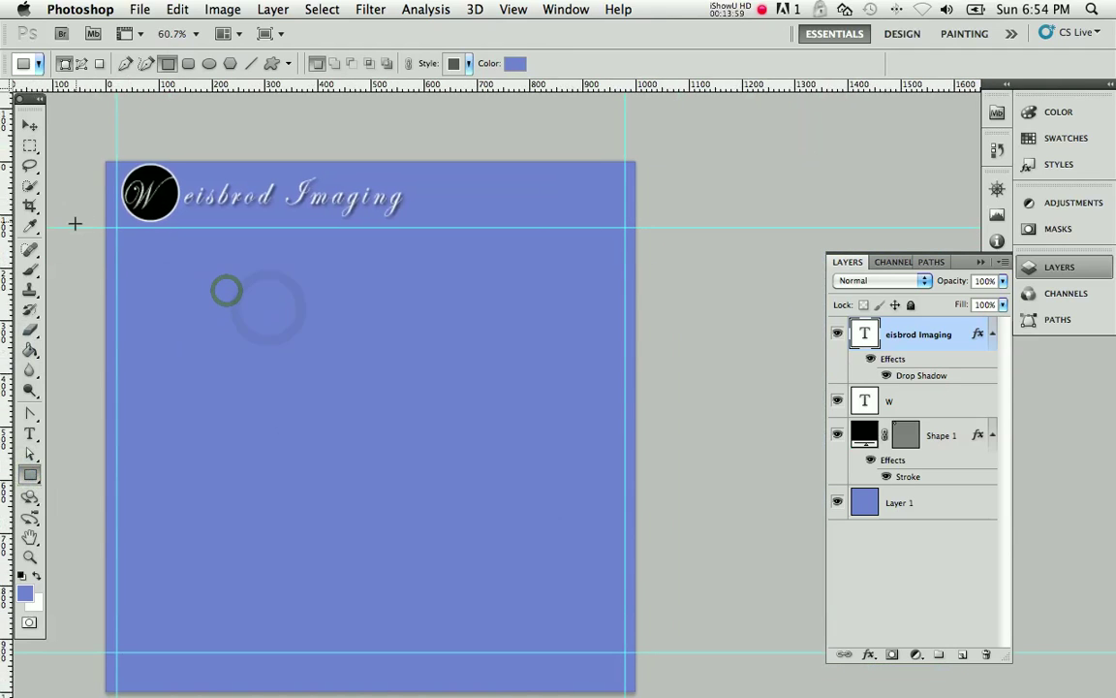
pyautogui.moveTo(78, 228)
pyautogui.mouseDown()
pyautogui.moveTo(416, 262)
pyautogui.moveTo(652, 258)
pyautogui.moveTo(663, 247)
pyautogui.mouseUp()
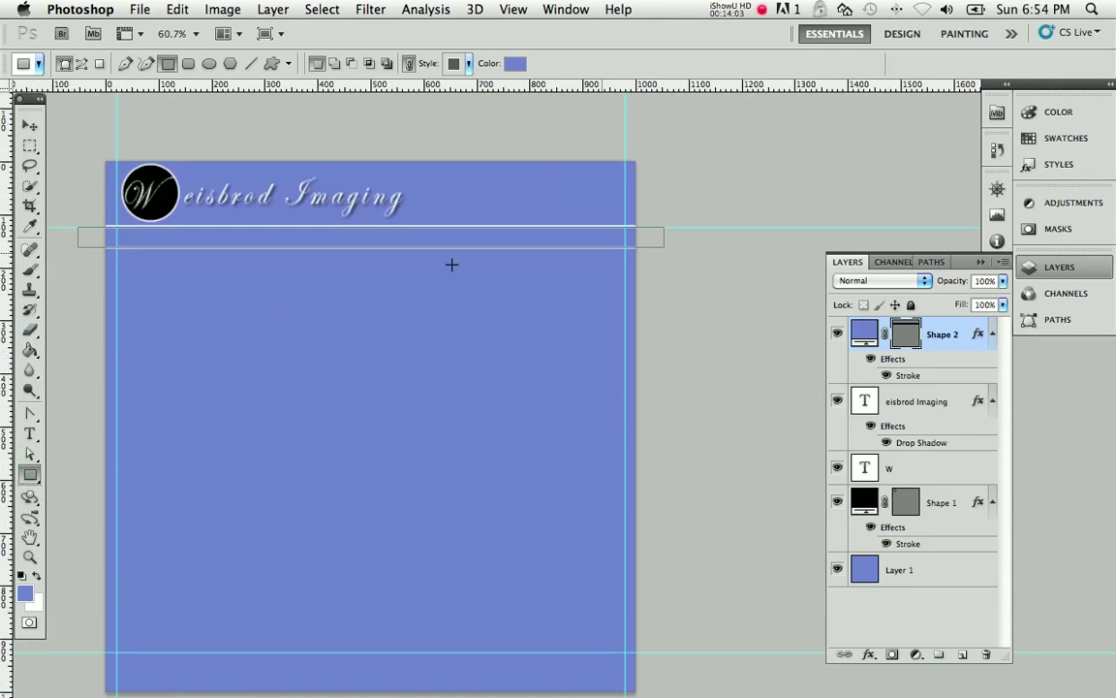
# Fill the thin bar with white (#ffffff) and remove its stroke effect
pyautogui.doubleClick(856, 344)
pyautogui.click(513, 235)
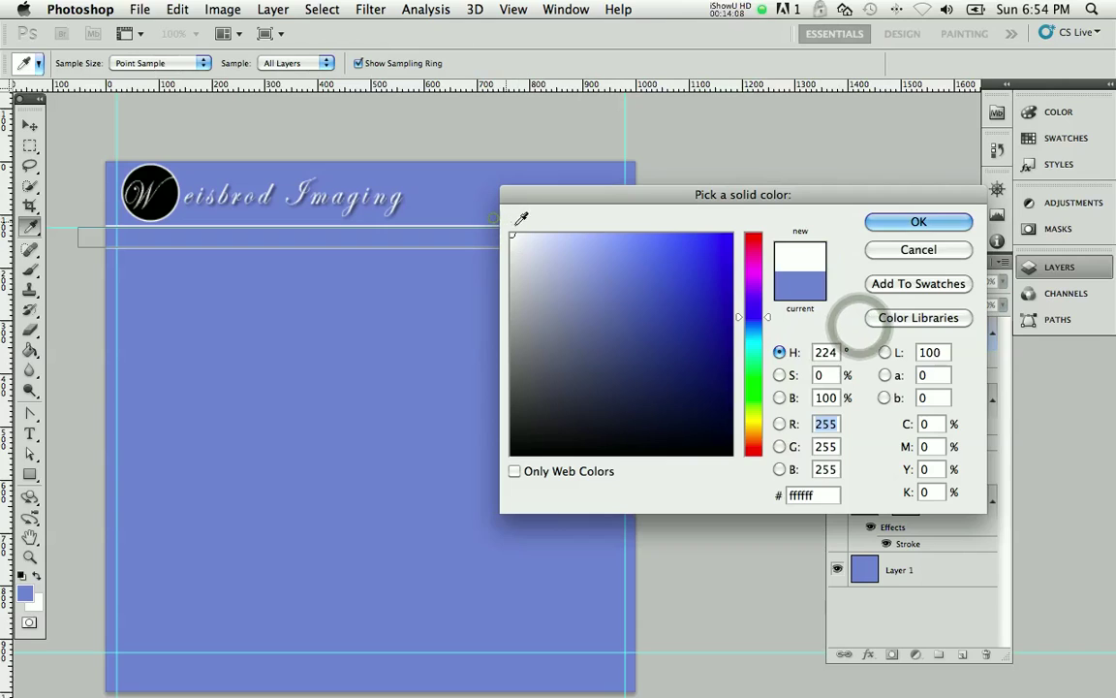
pyautogui.press('Return')
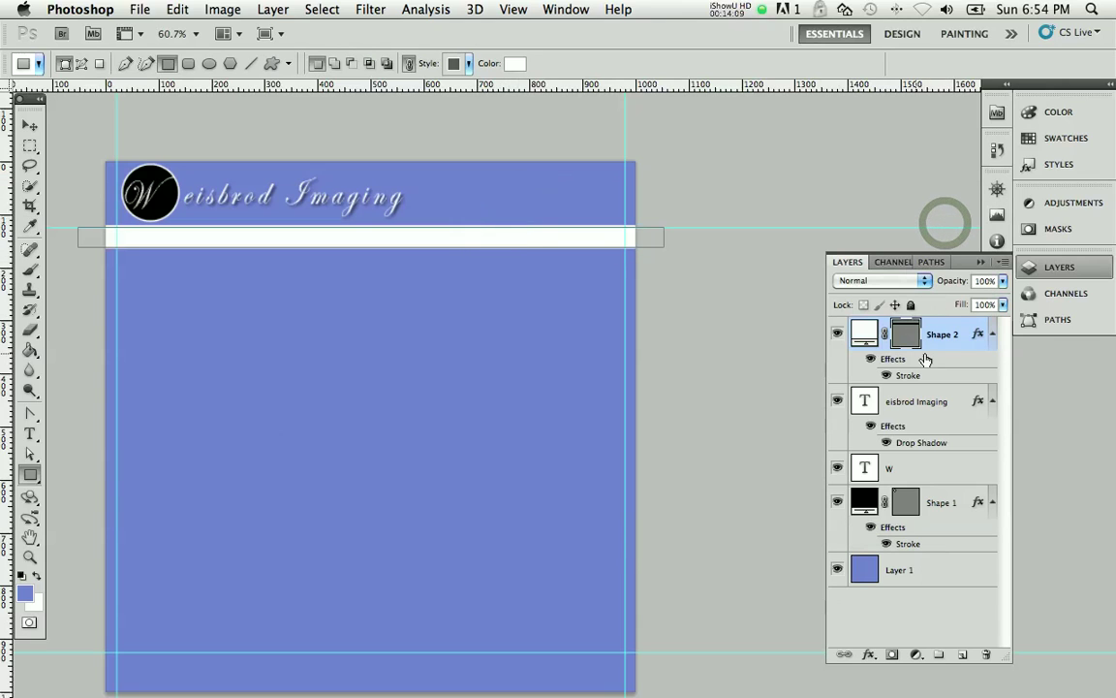
pyautogui.moveTo(893, 363)
pyautogui.mouseDown()
pyautogui.moveTo(971, 623)
pyautogui.moveTo(985, 617)
pyautogui.moveTo(986, 654)
pyautogui.mouseUp()
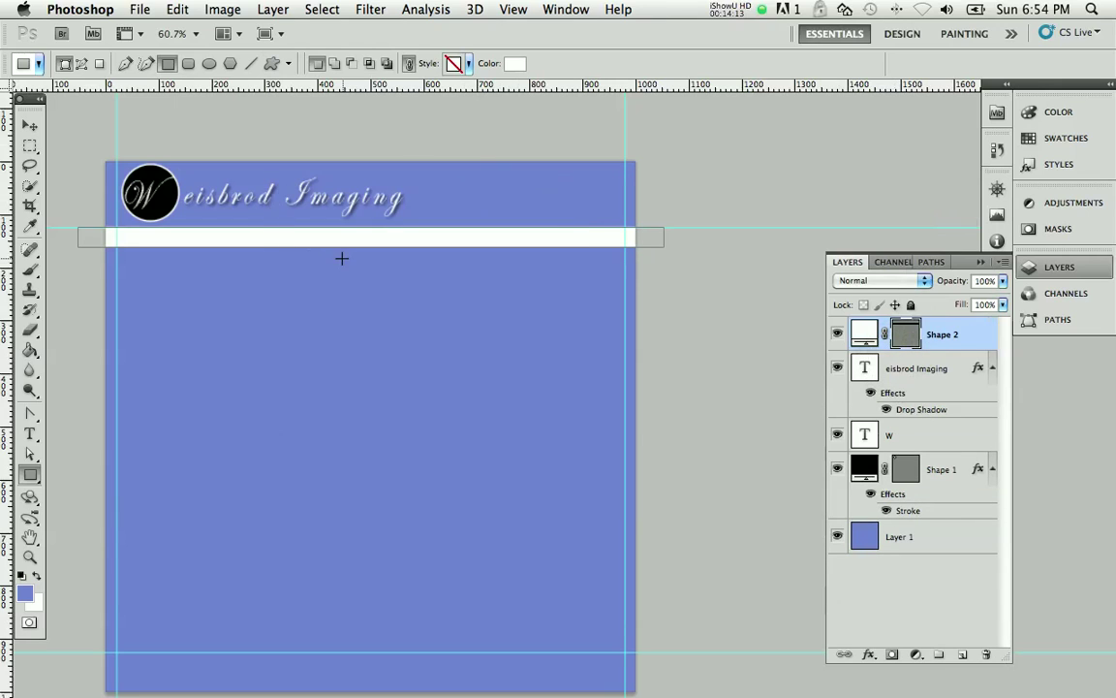
# Scale the white bar horizontally so that its ends meet the two vertical guides
pyautogui.keyDown('super'); pyautogui.click(224, 230); pyautogui.keyUp('super')
pyautogui.moveTo(258, 232); pyautogui.dragTo(405, 239)
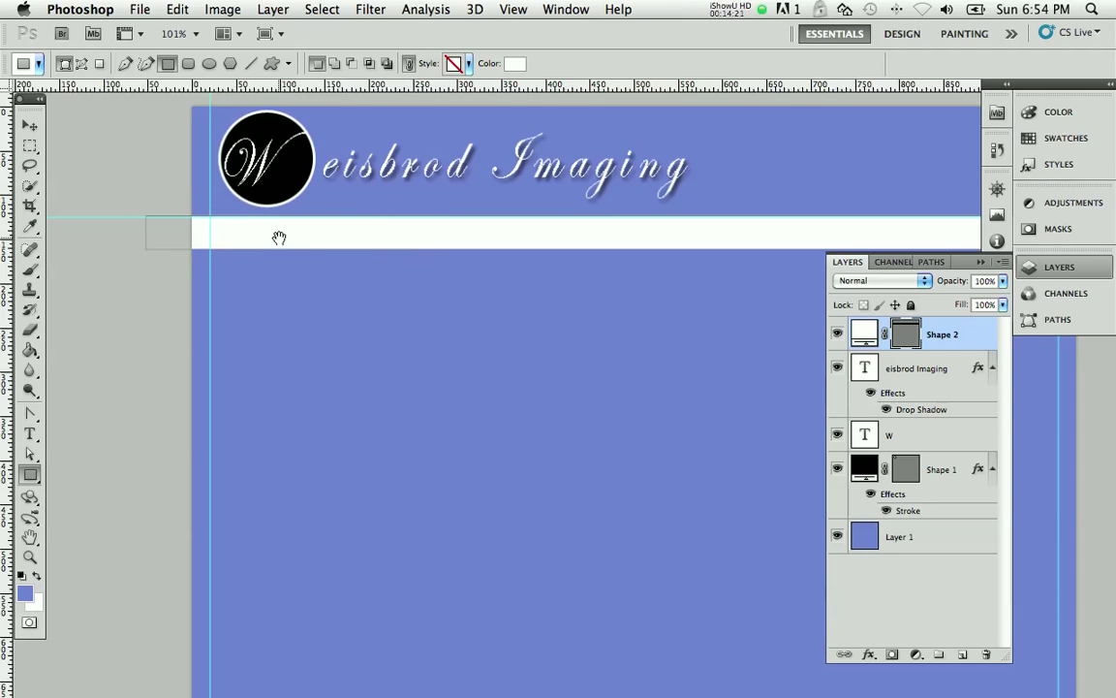
pyautogui.keyDown('alt'); pyautogui.keyDown('super'); pyautogui.click(346, 263); pyautogui.keyUp('super'); pyautogui.keyUp('alt')
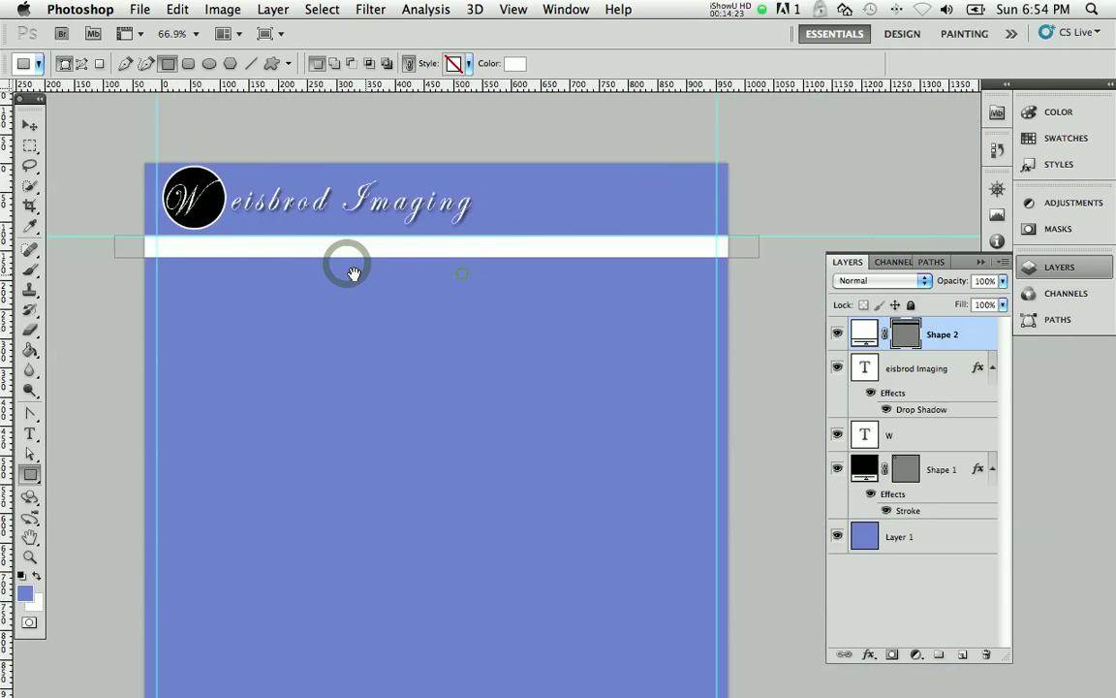
pyautogui.moveTo(462, 273); pyautogui.dragTo(351, 272)
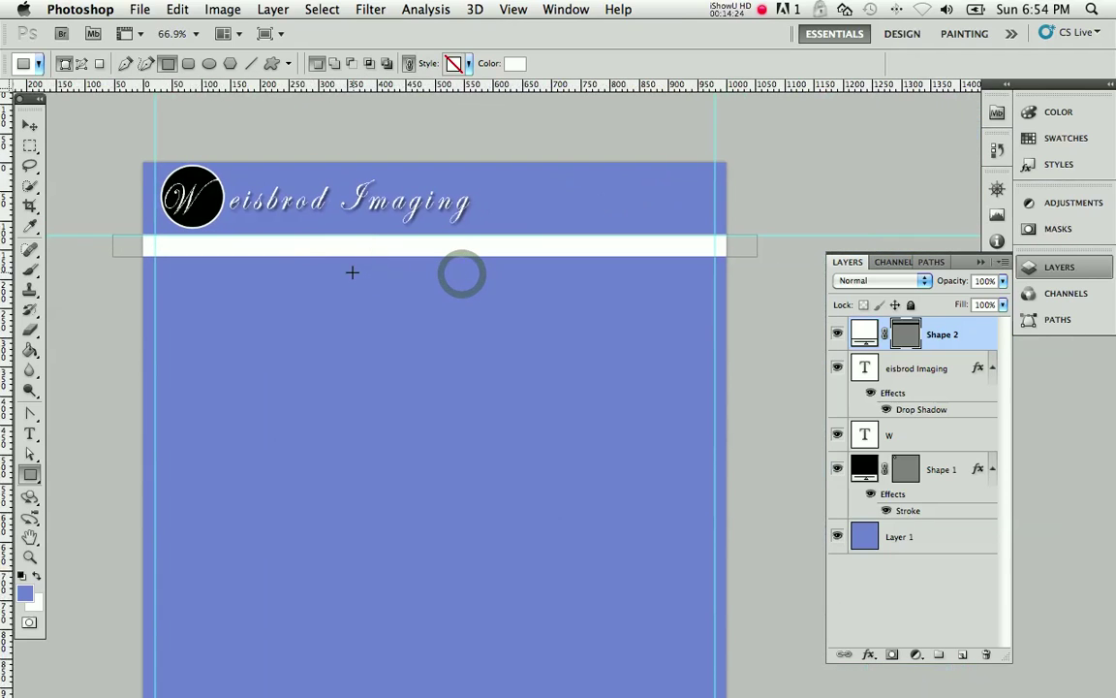
pyautogui.click(177, 12)
pyautogui.moveTo(179, 392)
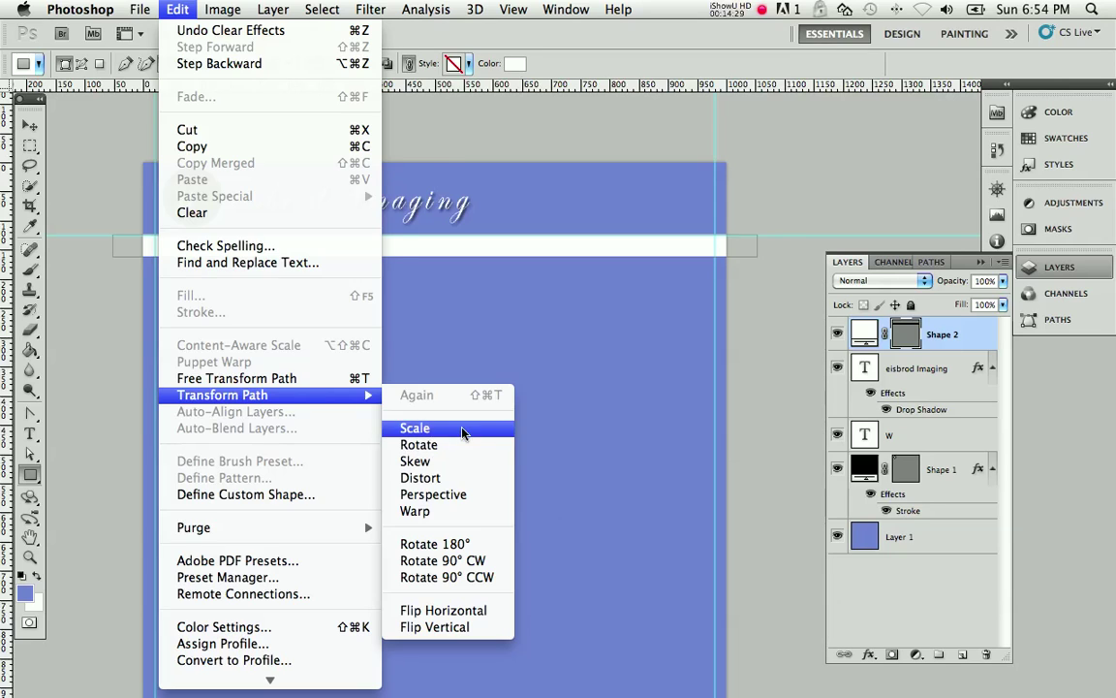
pyautogui.click(415, 428)
pyautogui.moveTo(114, 246); pyautogui.dragTo(155, 248)
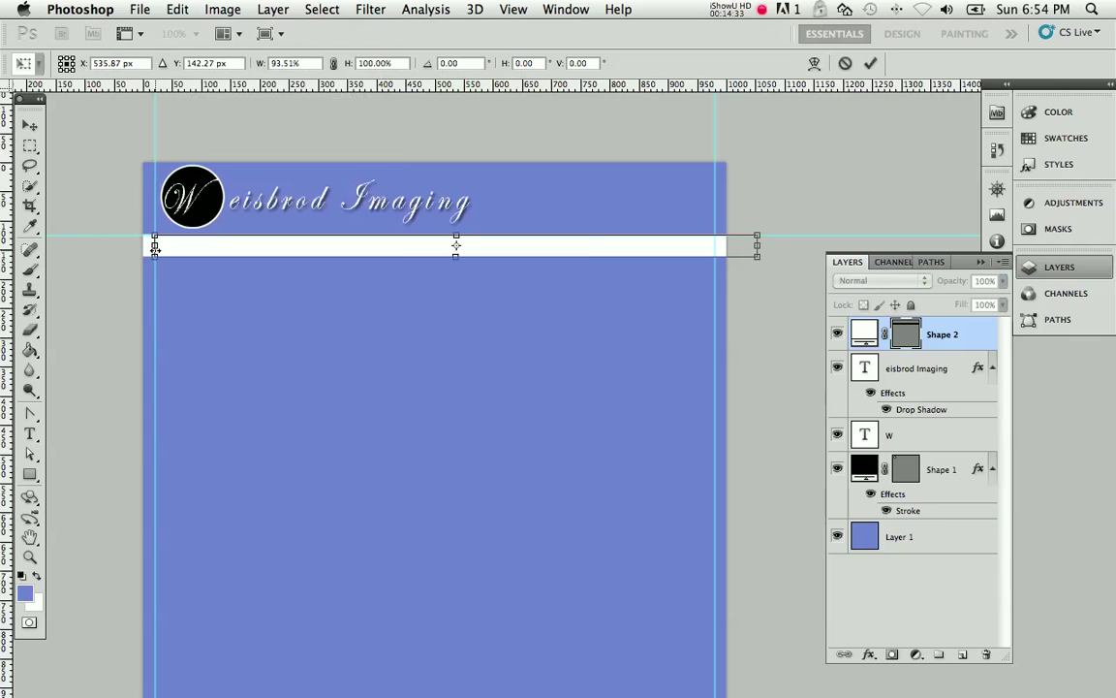
pyautogui.moveTo(755, 245); pyautogui.dragTo(714, 245)
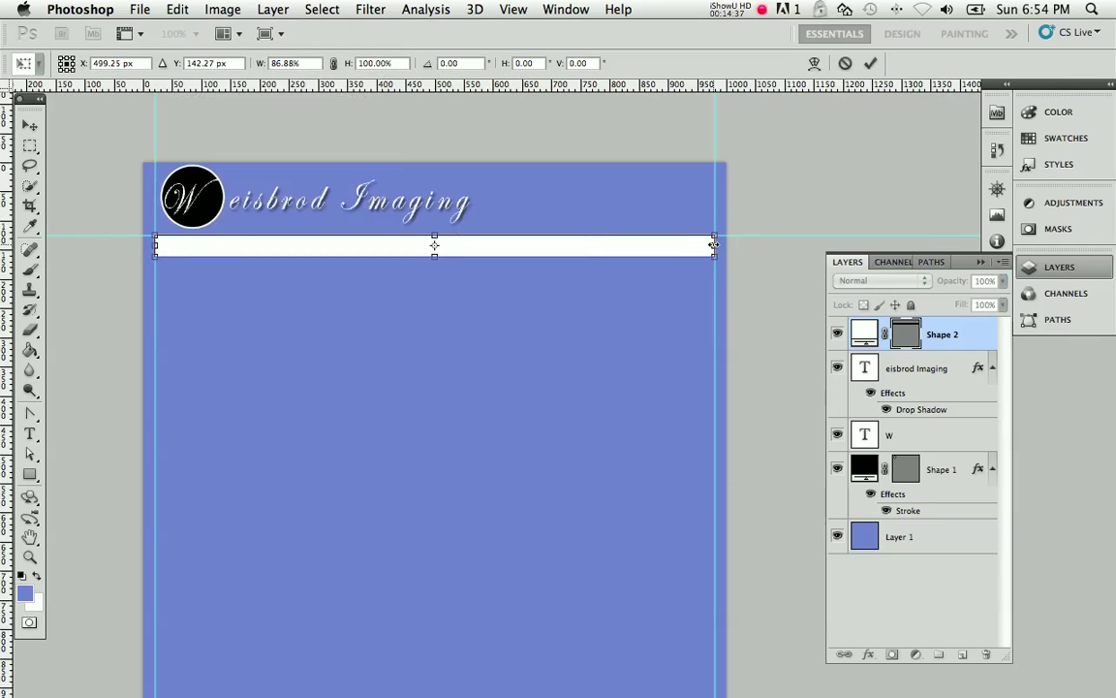
pyautogui.doubleClick(658, 249)
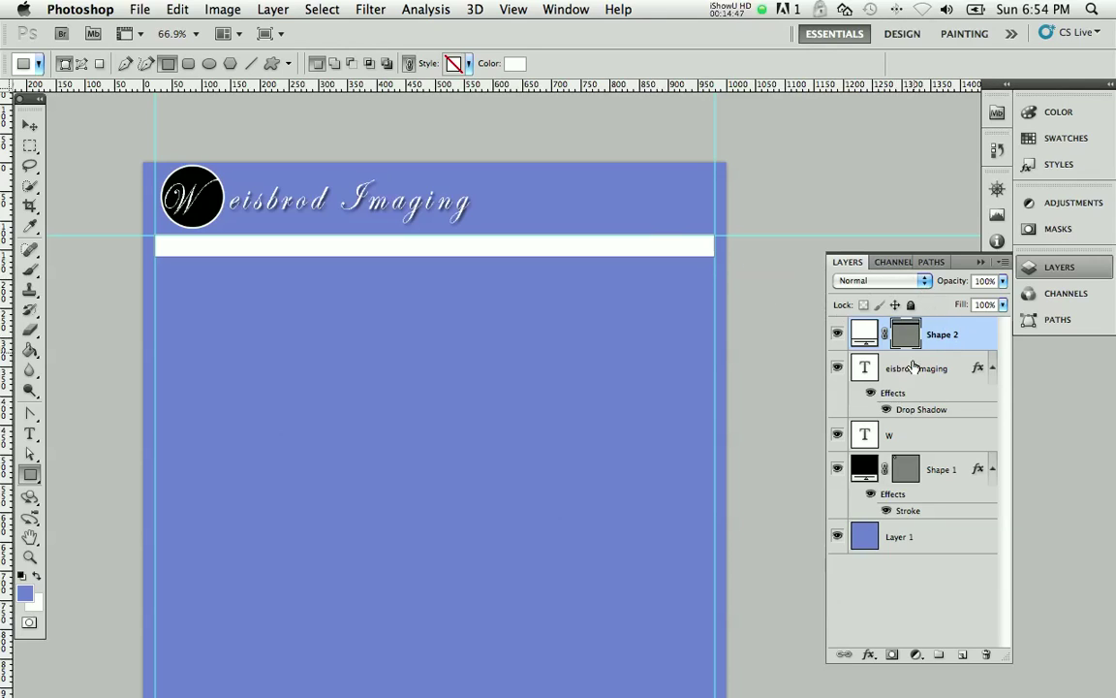
# Rename the black circle's shape layer to logoShape
pyautogui.click(939, 475)
pyautogui.doubleClick(940, 469)
pyautogui.write('logoSha')
pyautogui.press('Return')
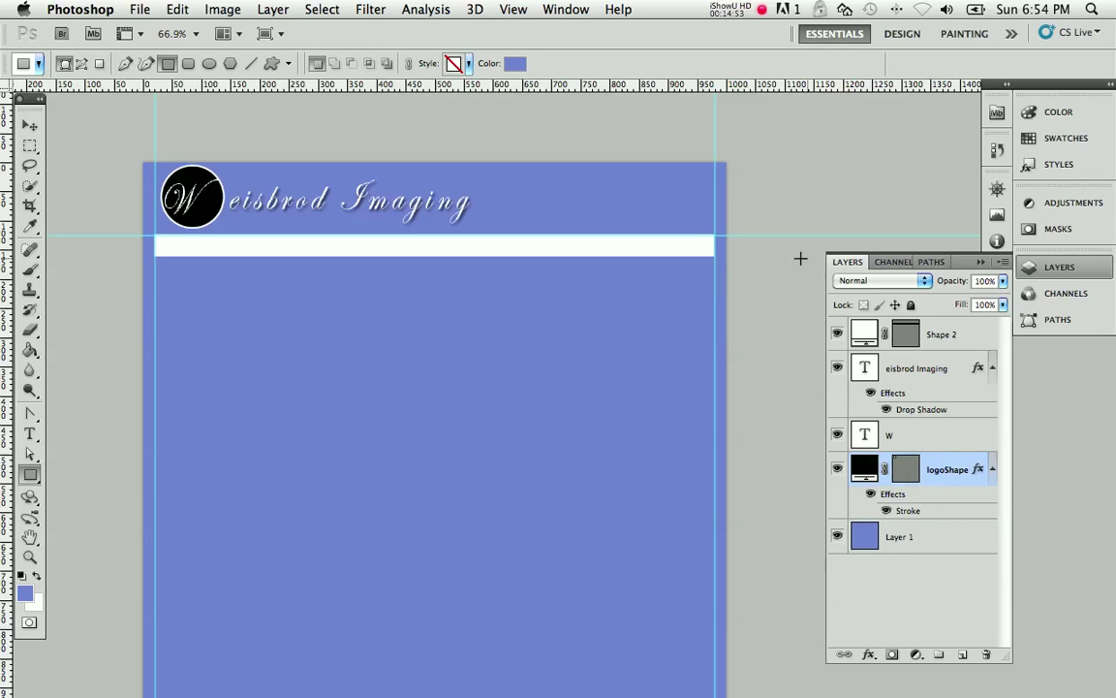
# Rename the blue bottom layer to backgroundColor
pyautogui.click(899, 538)
pyautogui.doubleClick(901, 536)
pyautogui.write('backgroundColor')
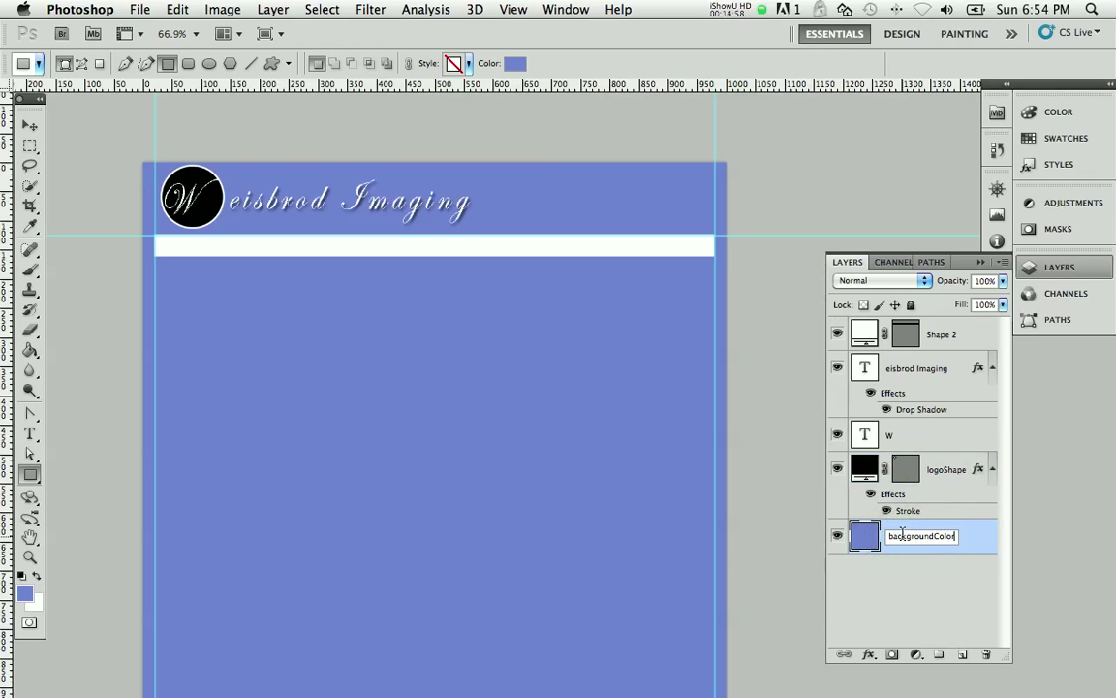
pyautogui.press('Return')
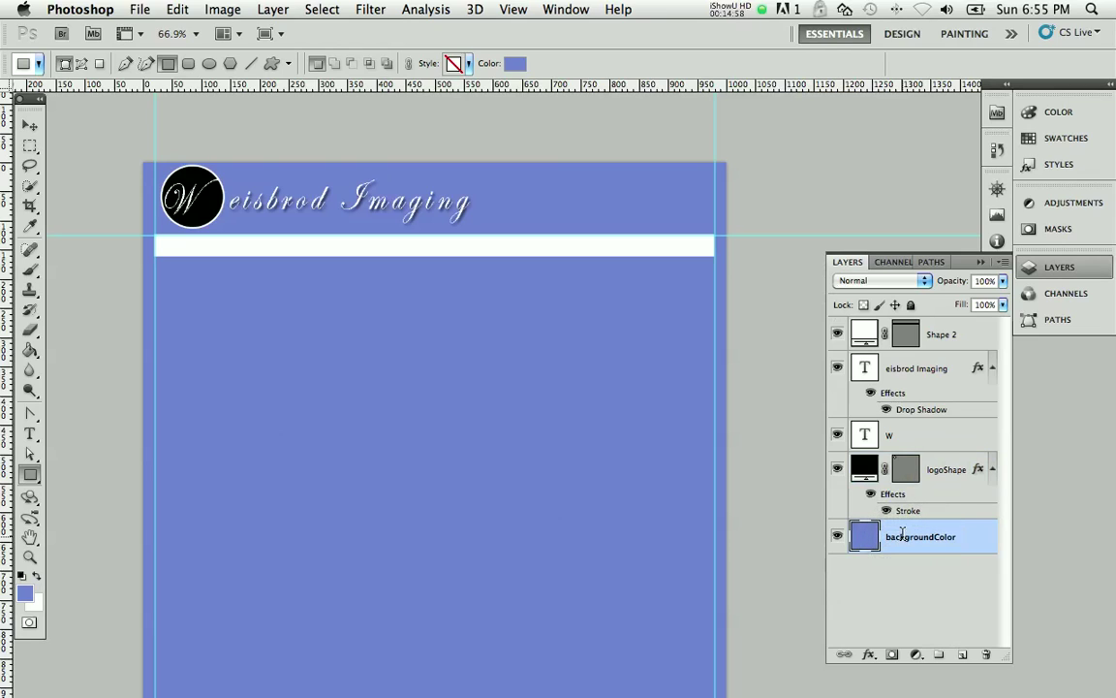
# Rename the white bar's shape layer to menuBar_BG
pyautogui.doubleClick(940, 336)
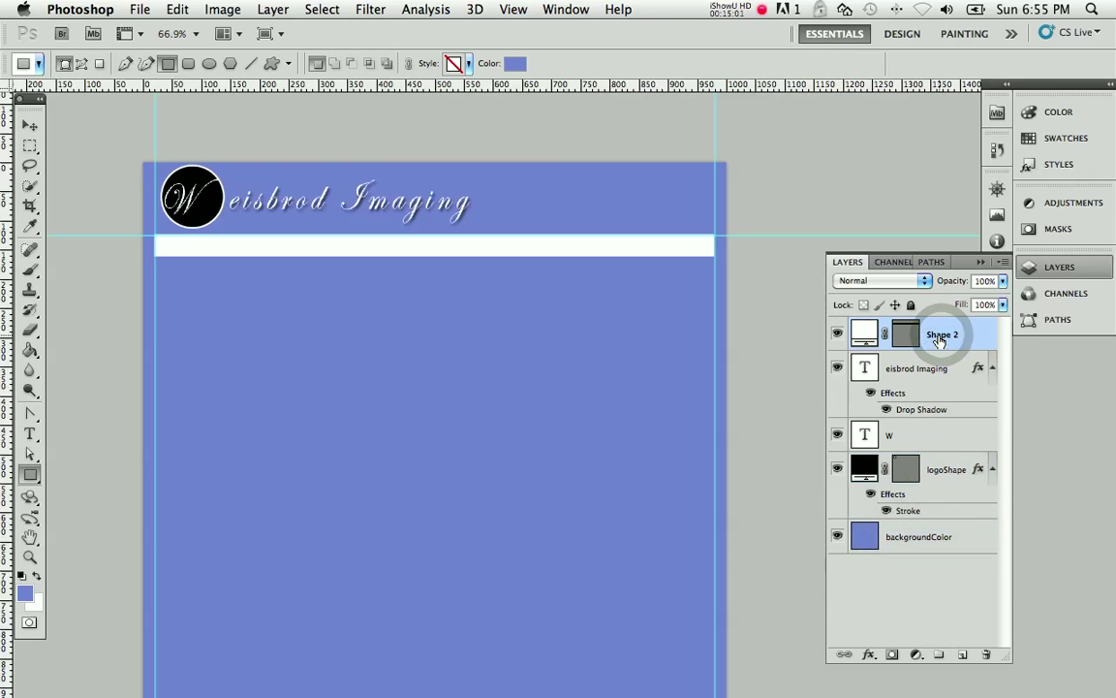
pyautogui.write('menuBar_BG')
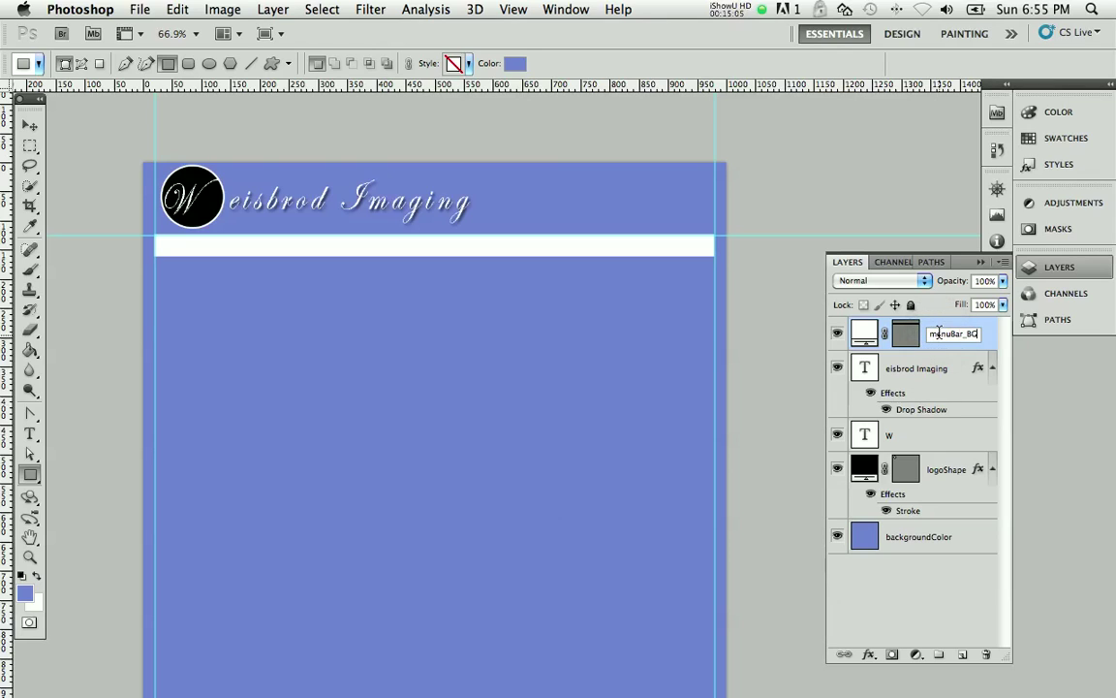
pyautogui.press('Return')
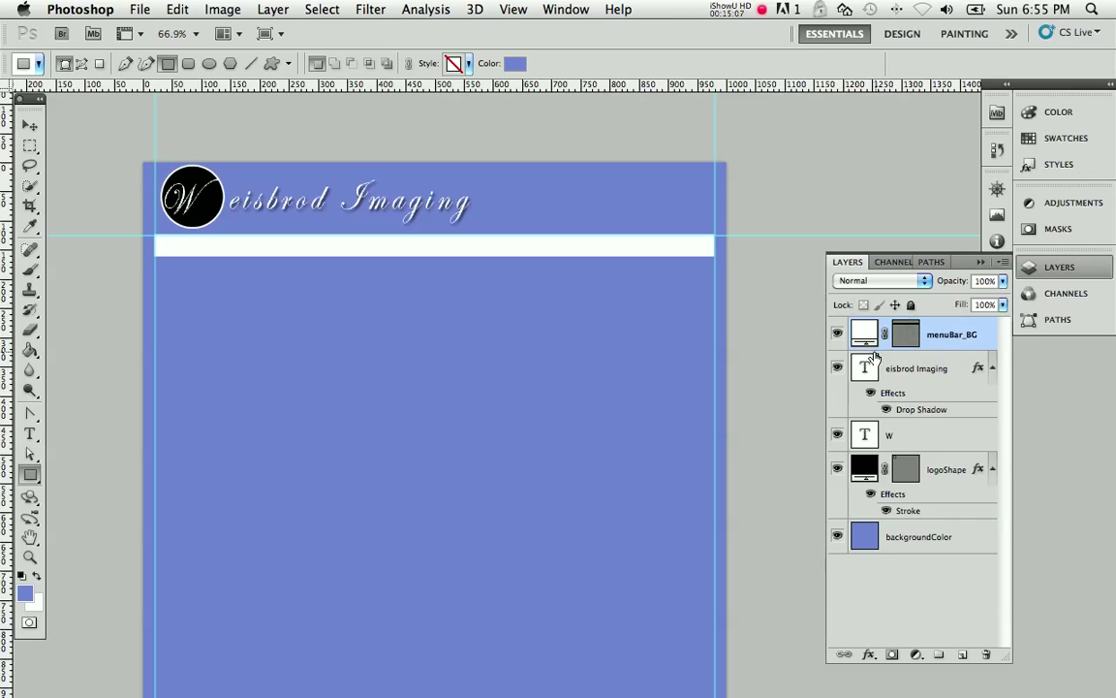
# Make white the foreground colour and draw a content rectangle between the vertical guides, from the white bar down to the lower guide
pyautogui.keyDown('alt'); pyautogui.click(683, 408); pyautogui.keyUp('alt')
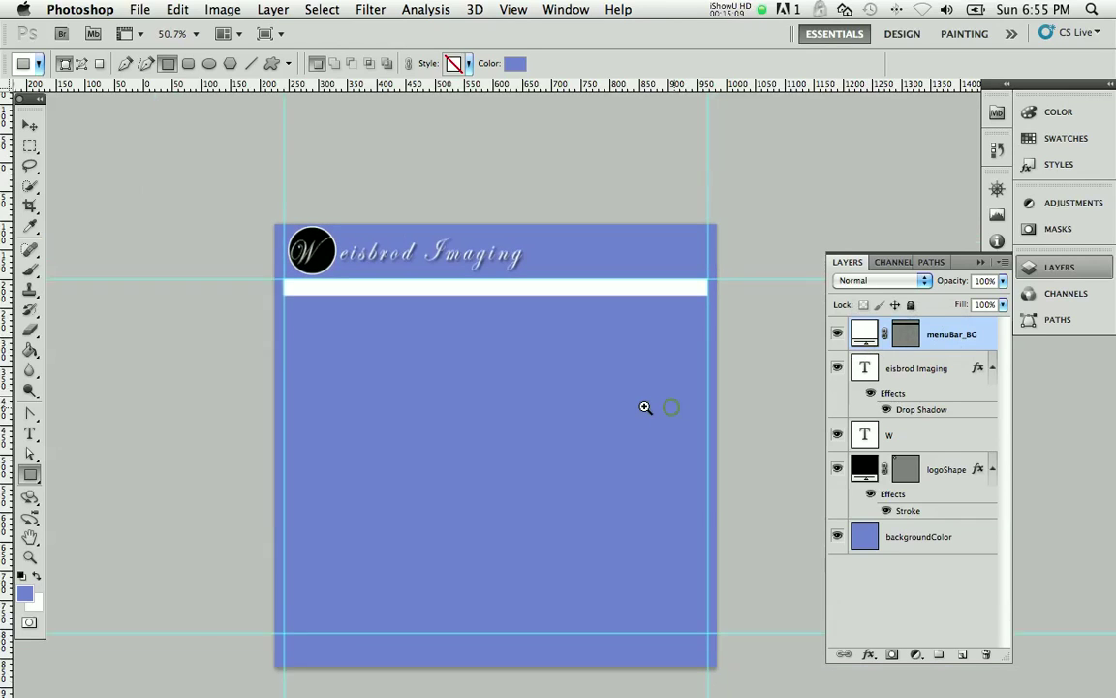
pyautogui.click(570, 322)
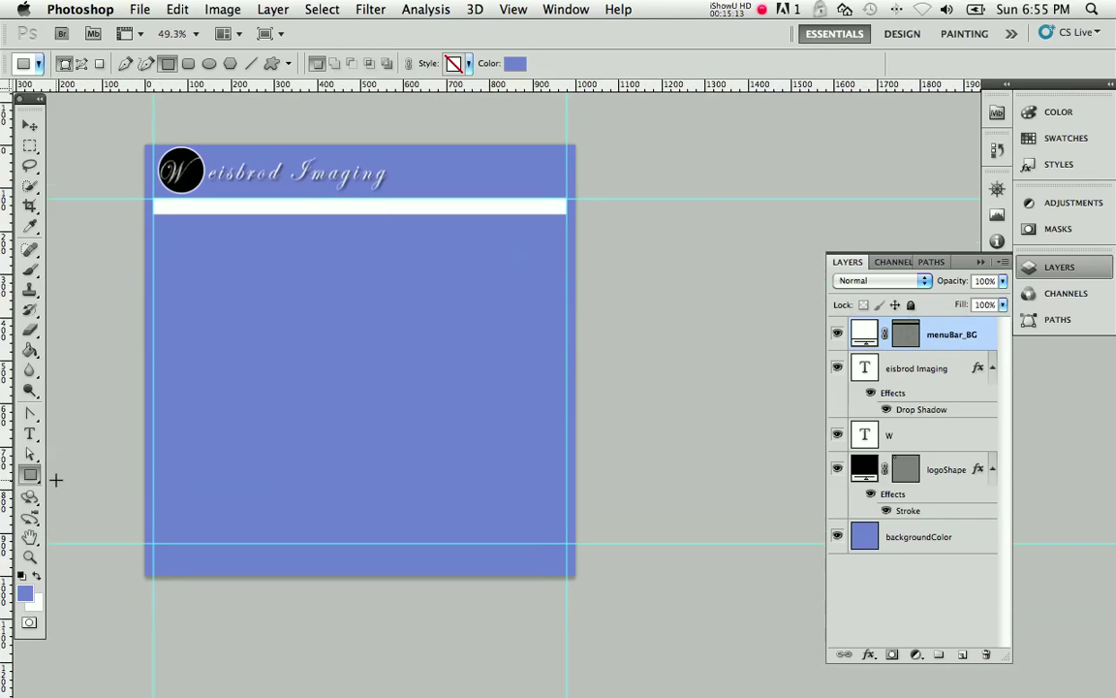
pyautogui.click(35, 575)
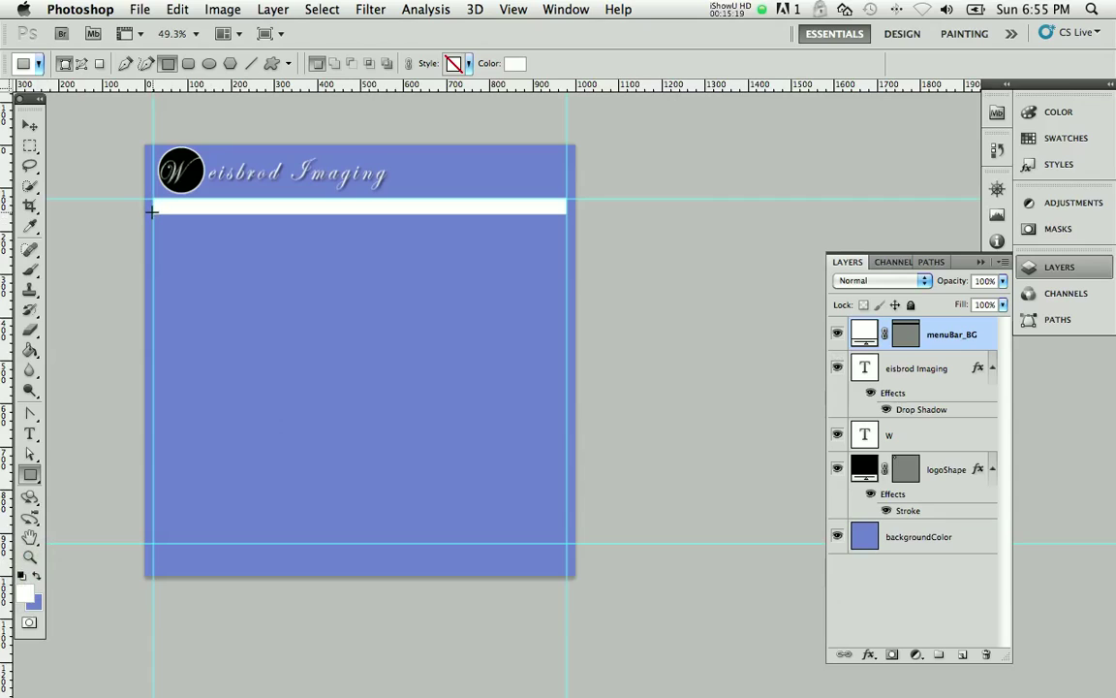
pyautogui.moveTo(152, 209); pyautogui.dragTo(565, 544)
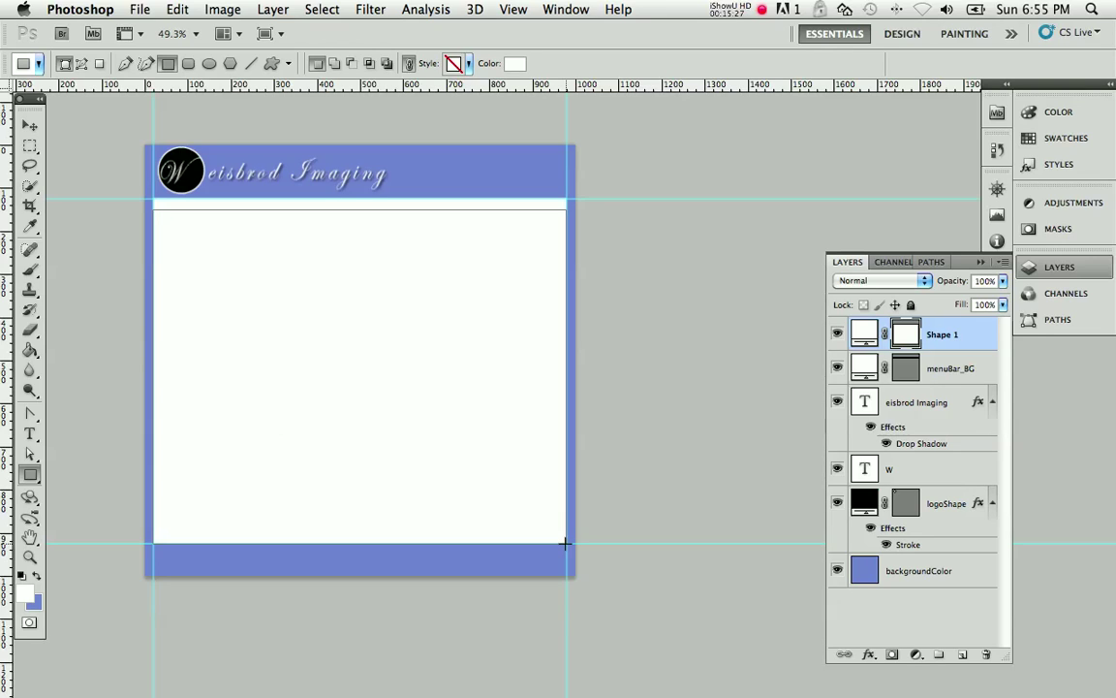
# Change the content rectangle's fill colour to light grey #ddddda
pyautogui.doubleClick(856, 333)
pyautogui.moveTo(755, 419)
pyautogui.mouseDown()
pyautogui.moveTo(752, 436)
pyautogui.moveTo(478, 266)
pyautogui.moveTo(525, 303)
pyautogui.moveTo(755, 395)
pyautogui.moveTo(759, 426)
pyautogui.mouseUp()
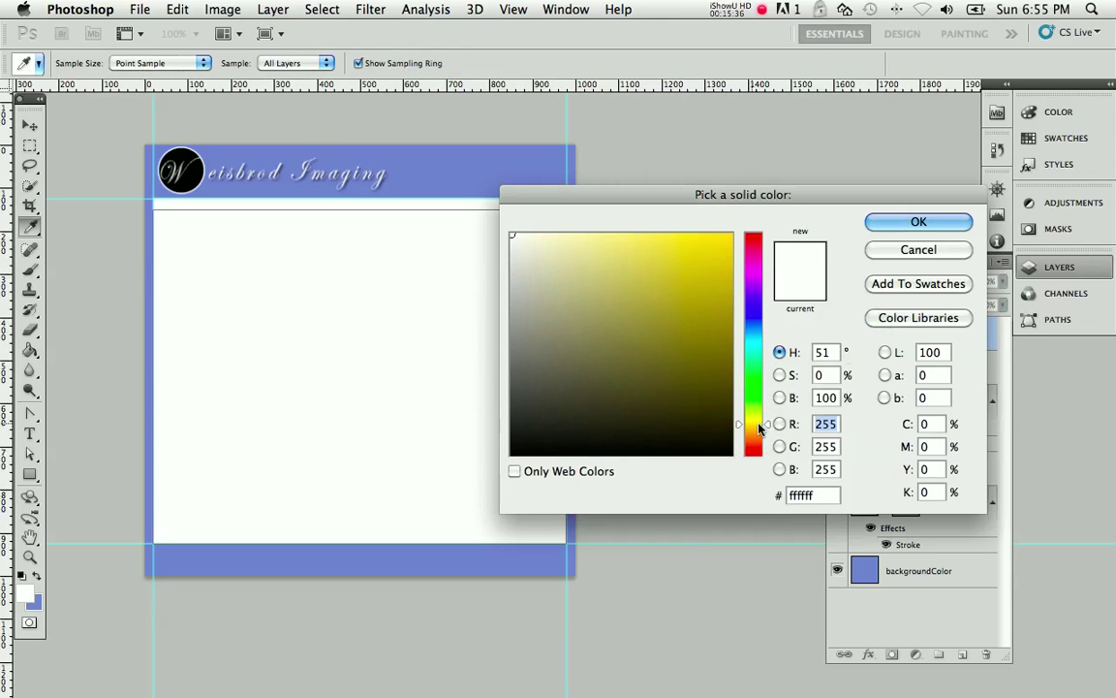
pyautogui.click(515, 262)
pyautogui.moveTo(514, 263); pyautogui.dragTo(513, 262)
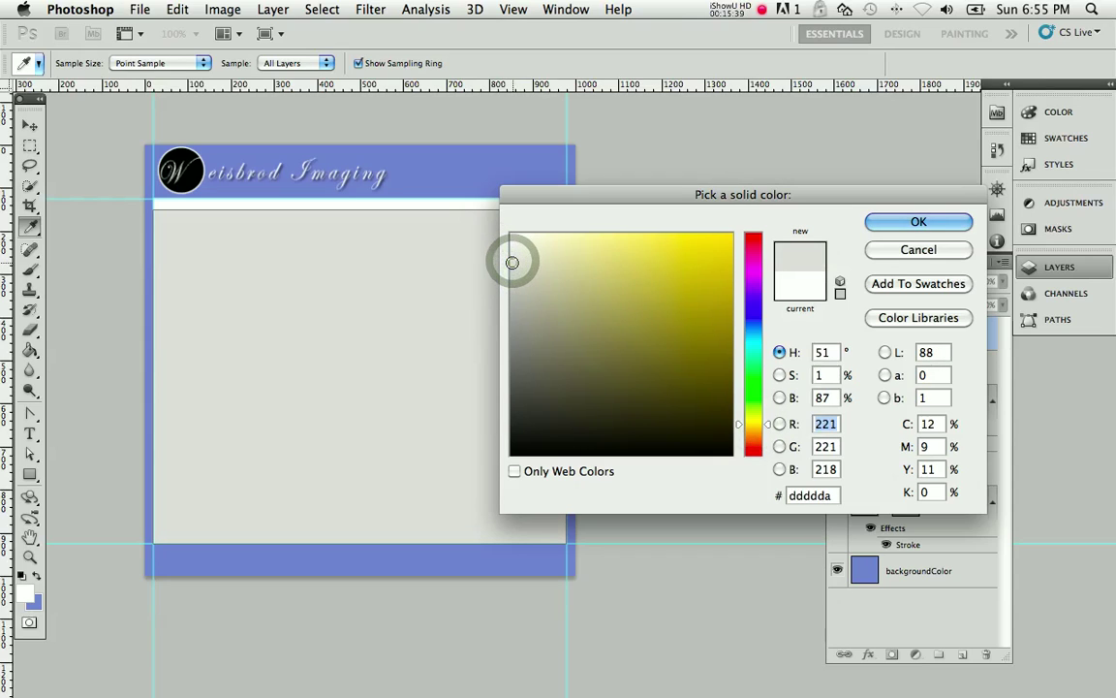
pyautogui.click(916, 221)
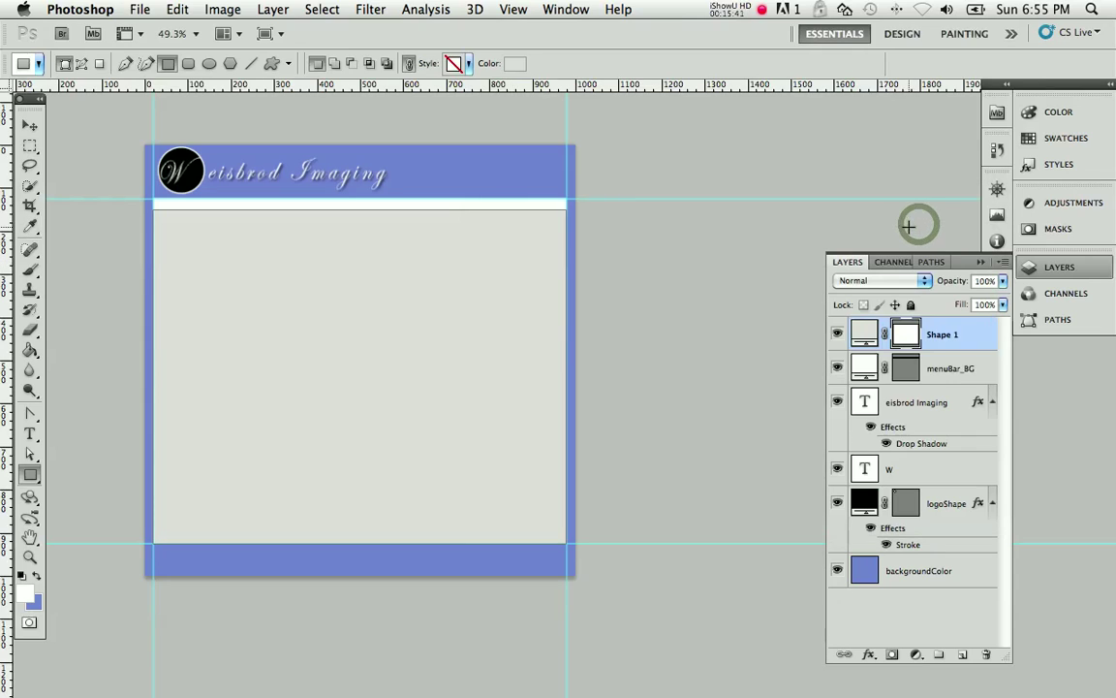
# Add a drop shadow with a 10 px distance to the menuBar_BG layer and move the Shape 1 layer beneath it
pyautogui.moveTo(445, 259); pyautogui.dragTo(552, 299)
pyautogui.doubleClick(990, 367)
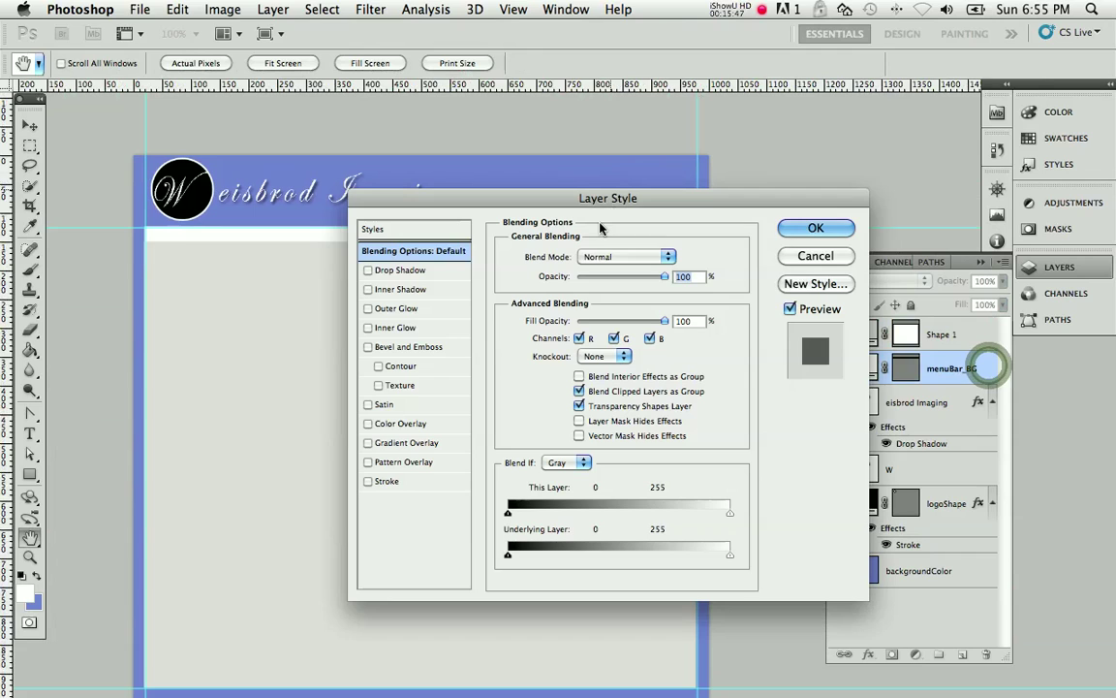
pyautogui.click(408, 269)
pyautogui.moveTo(653, 205); pyautogui.dragTo(594, 295)
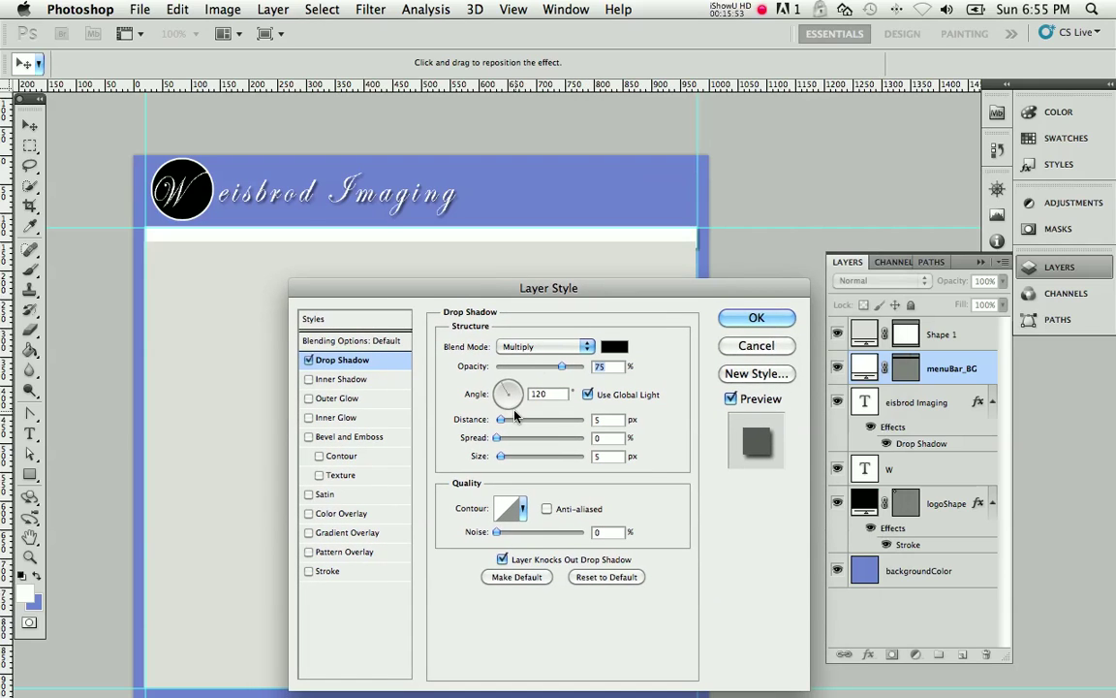
pyautogui.moveTo(500, 419); pyautogui.dragTo(504, 418)
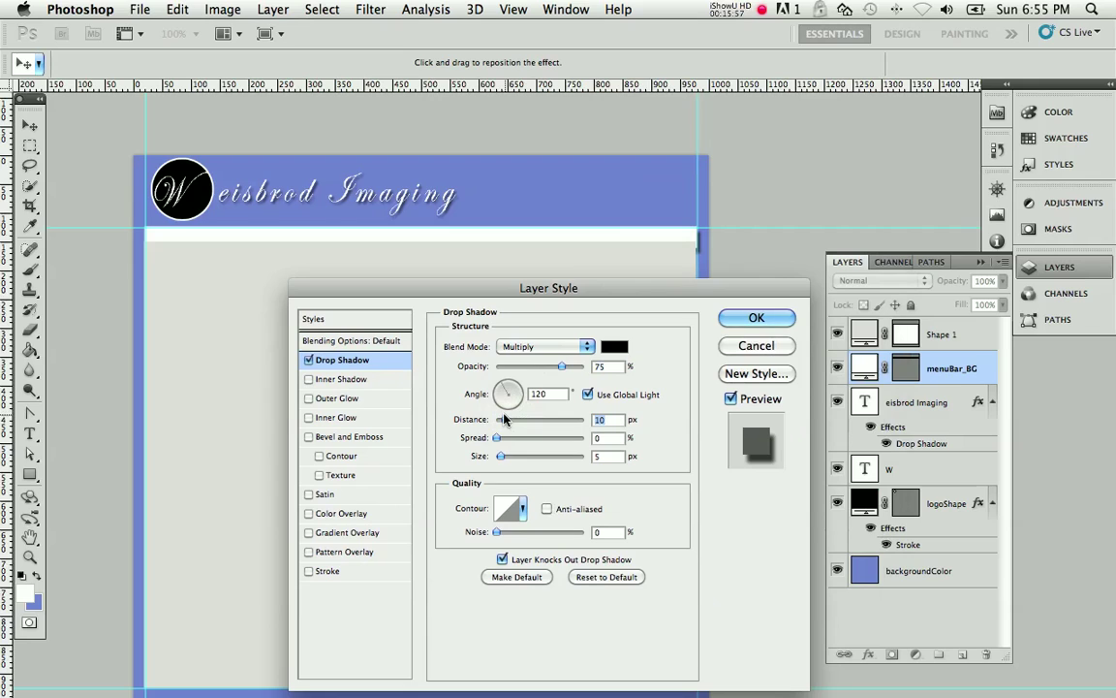
pyautogui.click(782, 317)
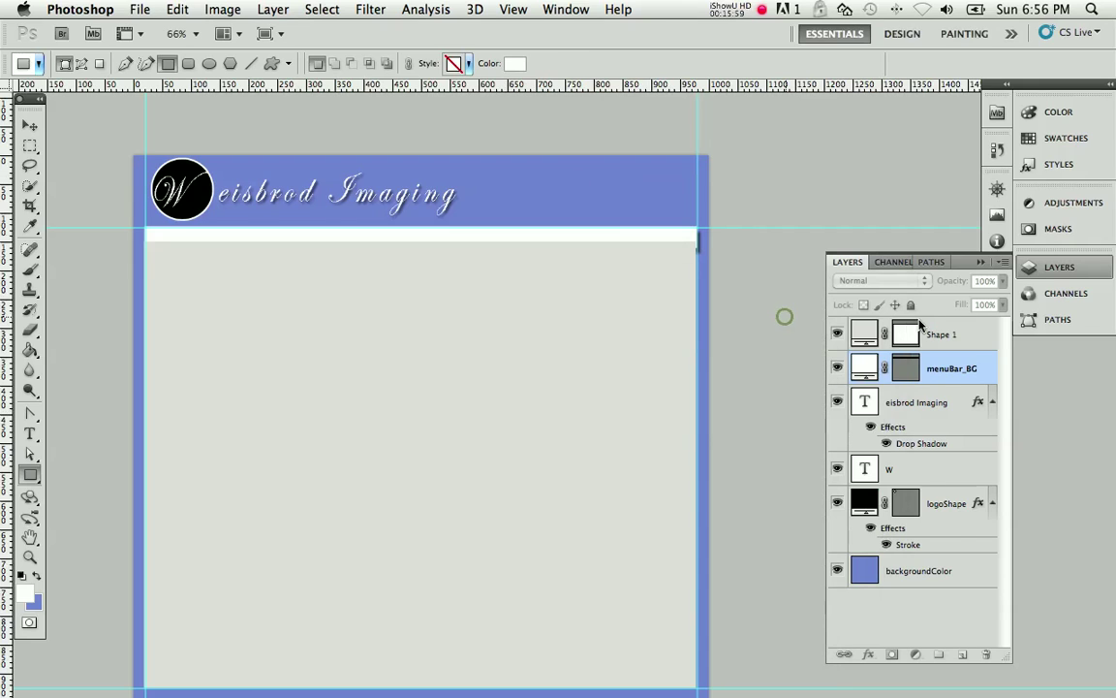
pyautogui.moveTo(964, 334); pyautogui.dragTo(945, 417)
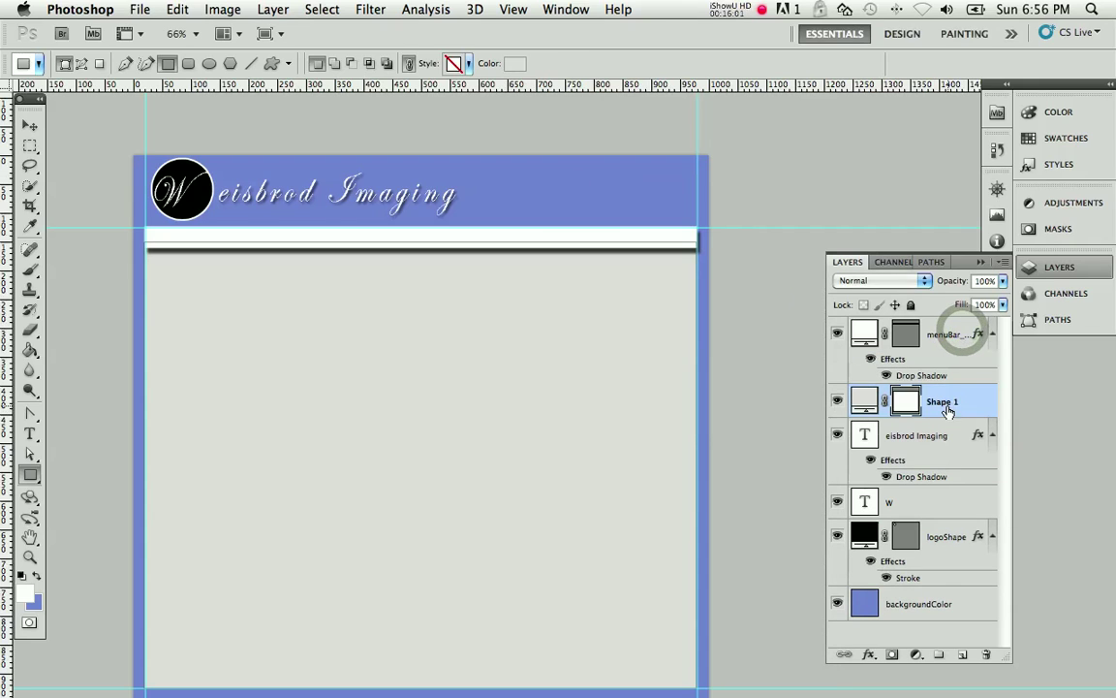
# Set the menuBar_BG drop shadow's distance to 5 px and its angle to 90° with global light turned off
pyautogui.doubleClick(940, 375)
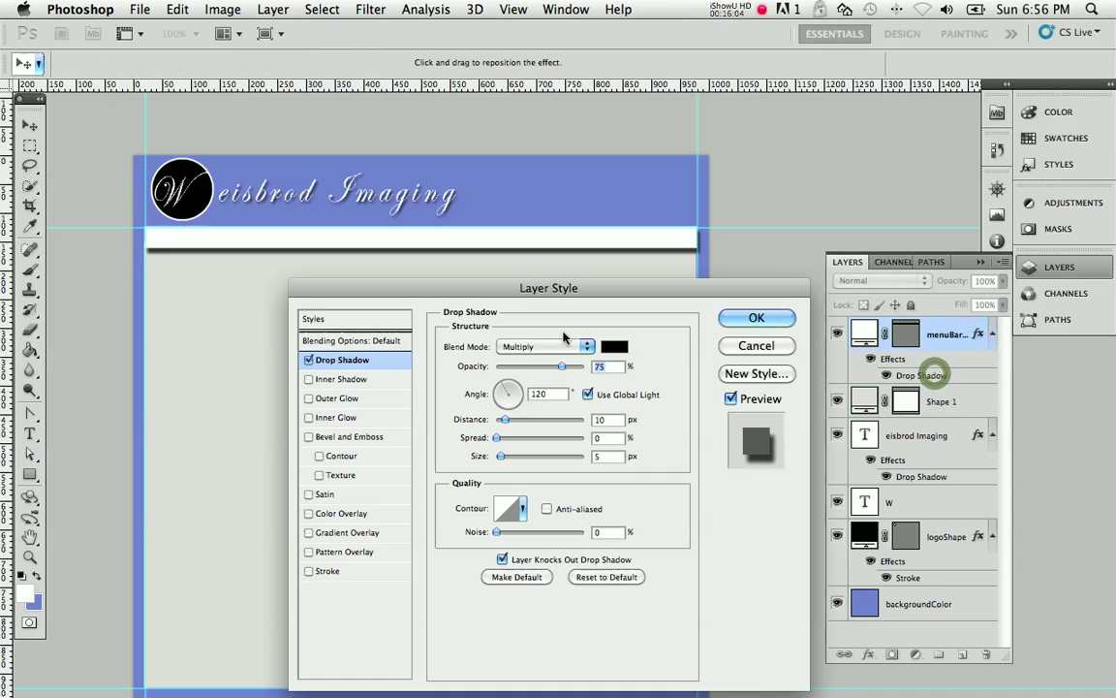
pyautogui.moveTo(504, 420); pyautogui.dragTo(500, 421)
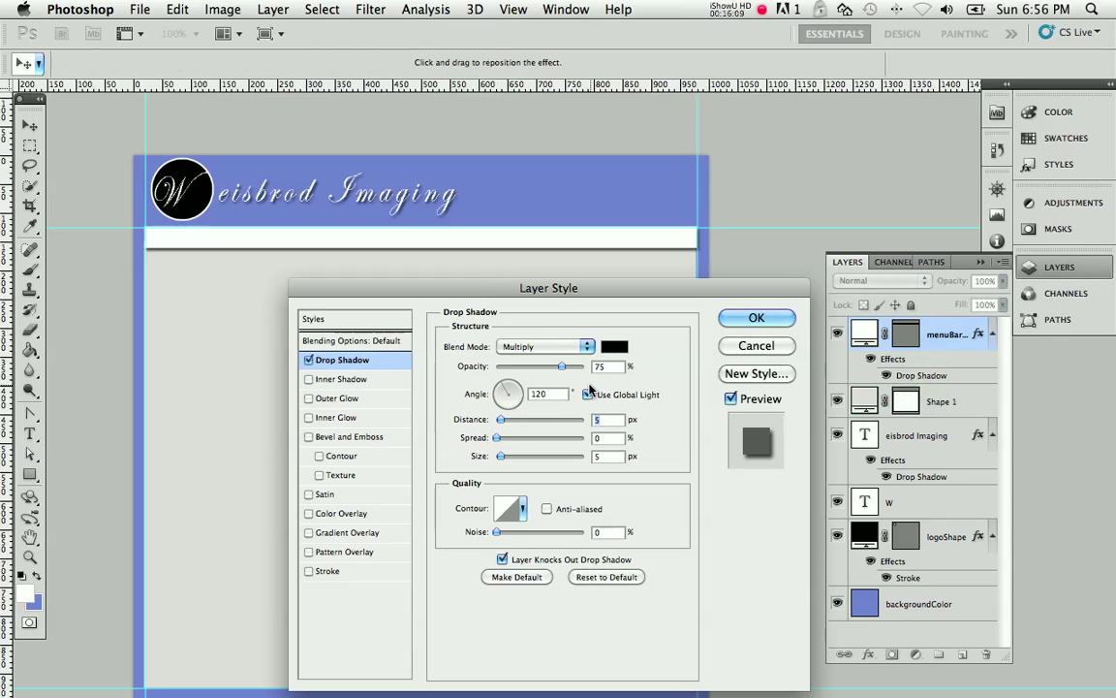
pyautogui.click(587, 395)
pyautogui.moveTo(503, 385); pyautogui.dragTo(509, 385)
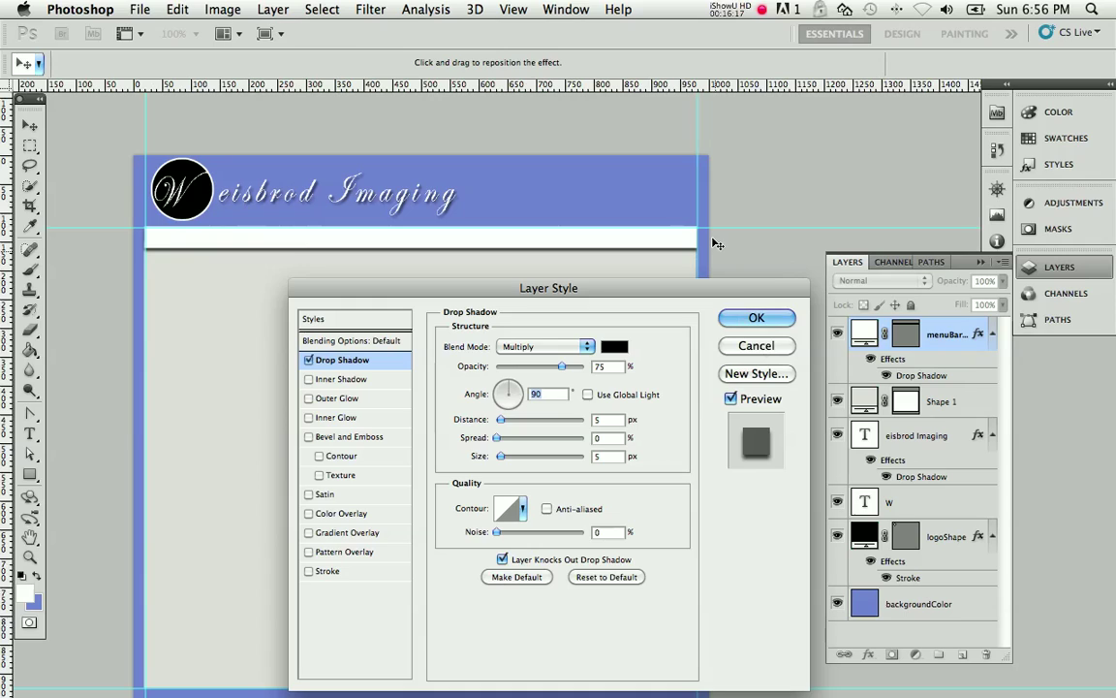
pyautogui.click(762, 320)
pyautogui.press('u')
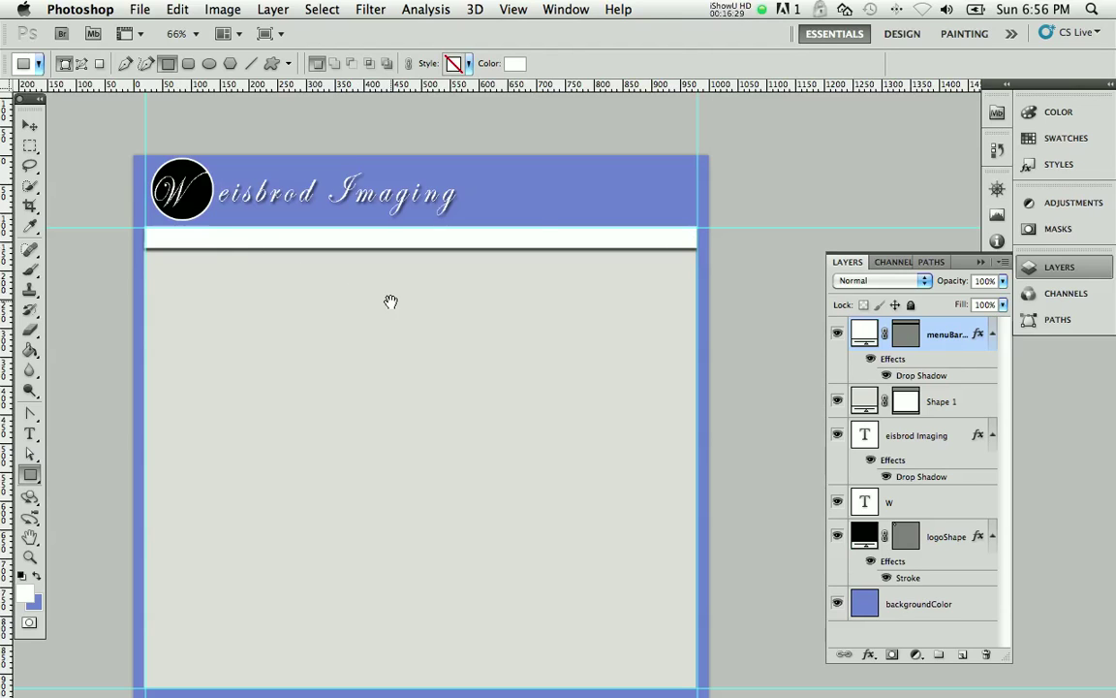
pyautogui.moveTo(404, 301); pyautogui.dragTo(348, 270)
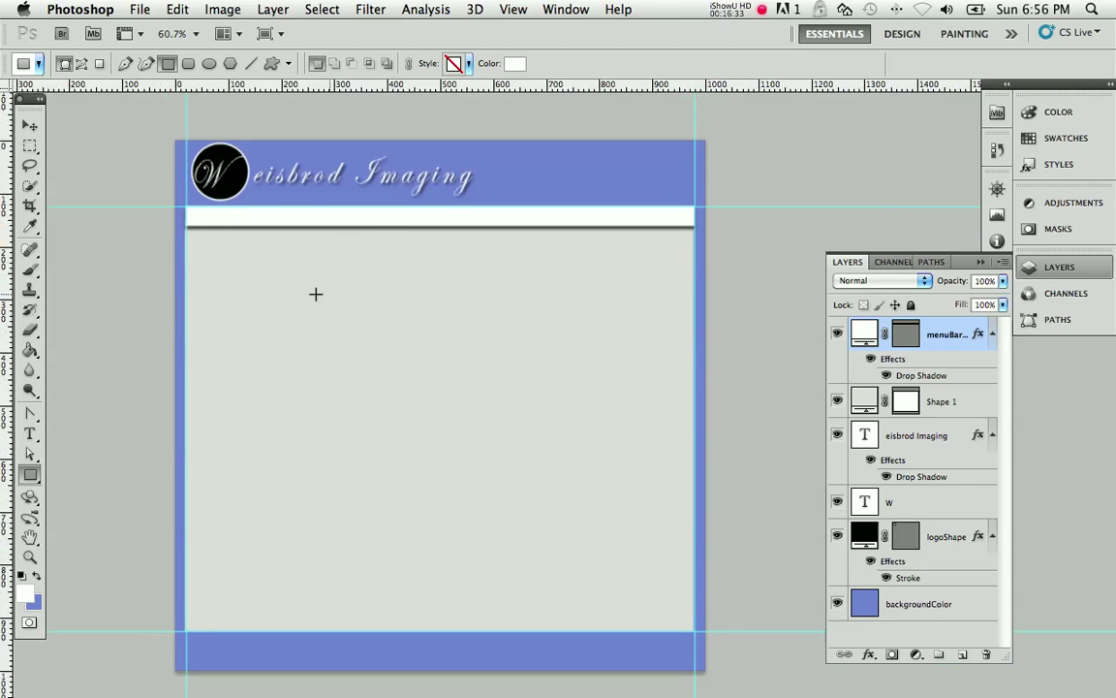
pyautogui.moveTo(381, 366)
pyautogui.mouseDown()
pyautogui.moveTo(416, 366)
pyautogui.moveTo(383, 365)
pyautogui.mouseUp()
pyautogui.moveTo(465, 430); pyautogui.dragTo(454, 316)
pyautogui.moveTo(414, 257); pyautogui.dragTo(406, 308)
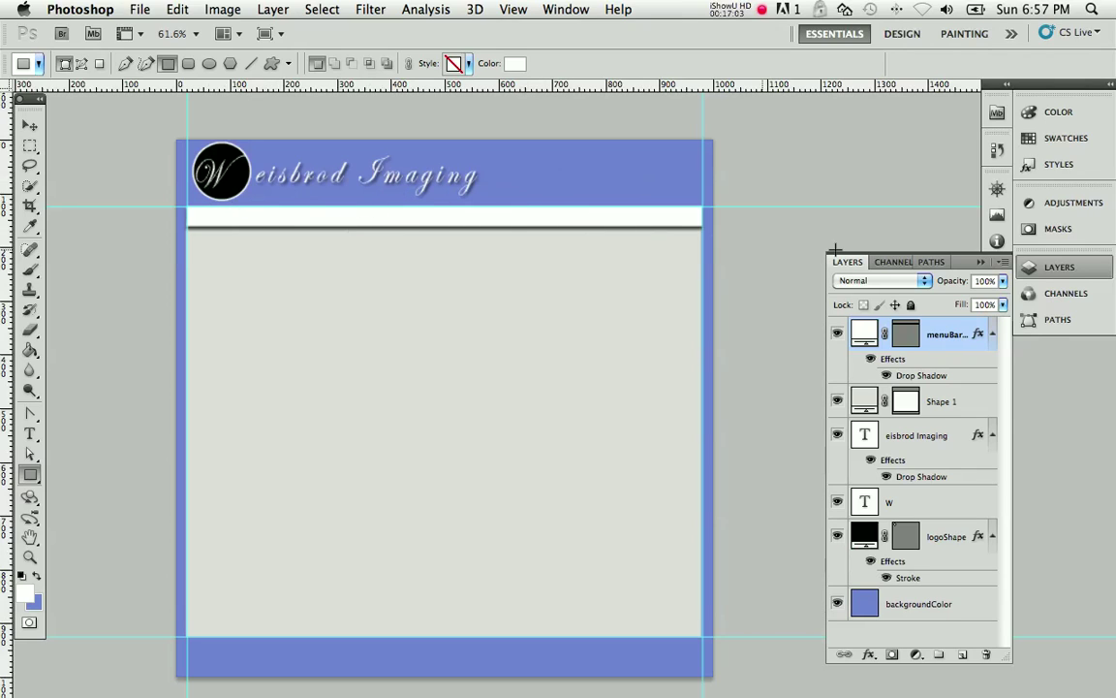
# Hide the menuBar_BG layer and display the Info readouts for pointer position and dimensions
pyautogui.click(837, 334)
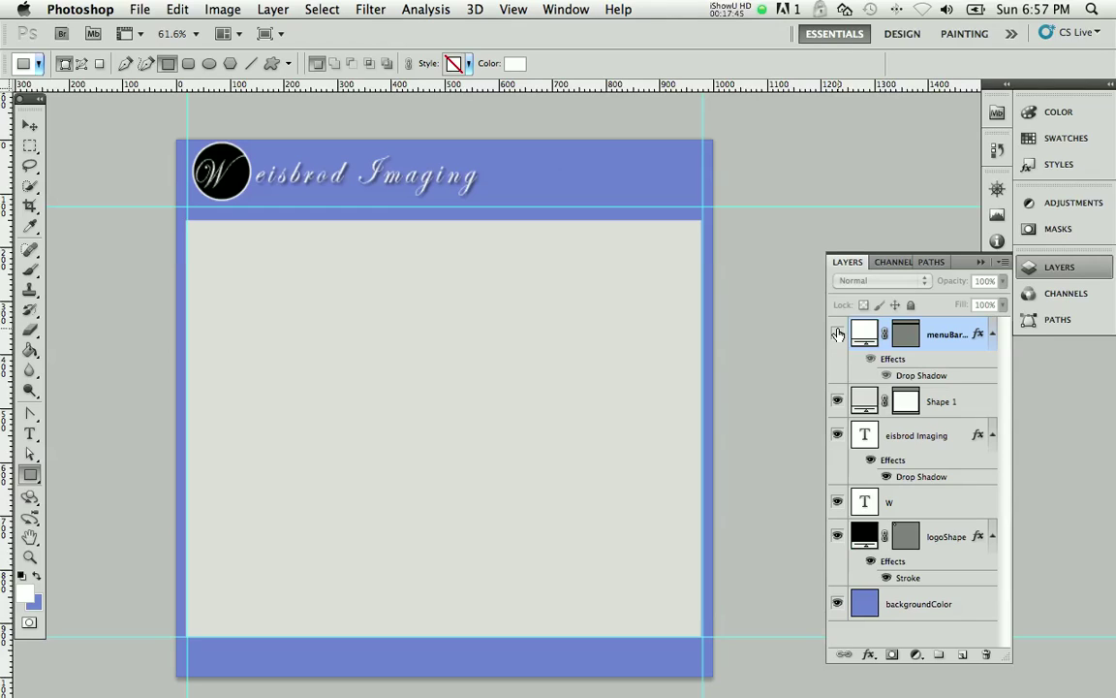
pyautogui.click(838, 334)
pyautogui.click(999, 241)
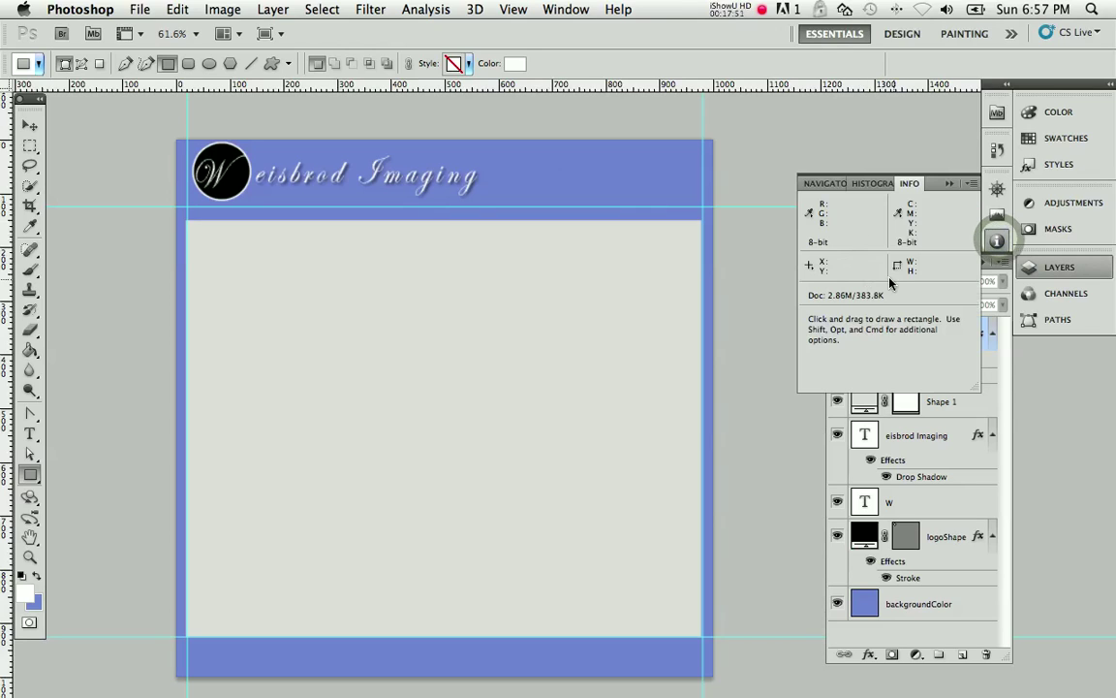